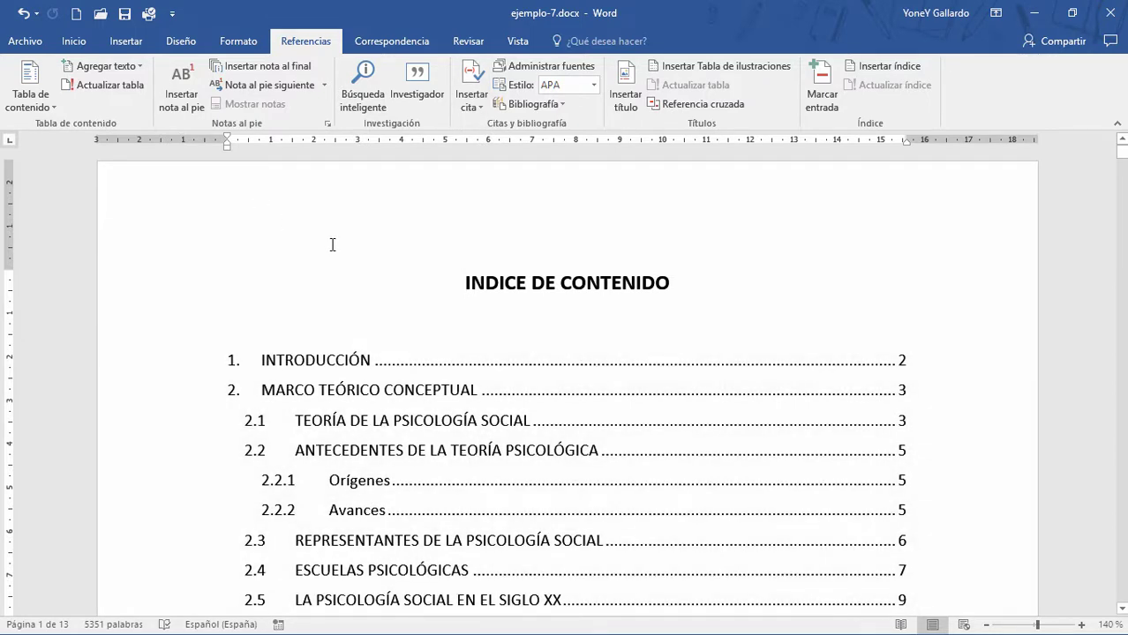
Scroll past the INDICE DE CONTENIDO table of contents to the body paragraphs on page 2.
scroll(358, 254, down, 7)
scroll(359, 254, down, 5)
scroll(358, 254, down, 4)
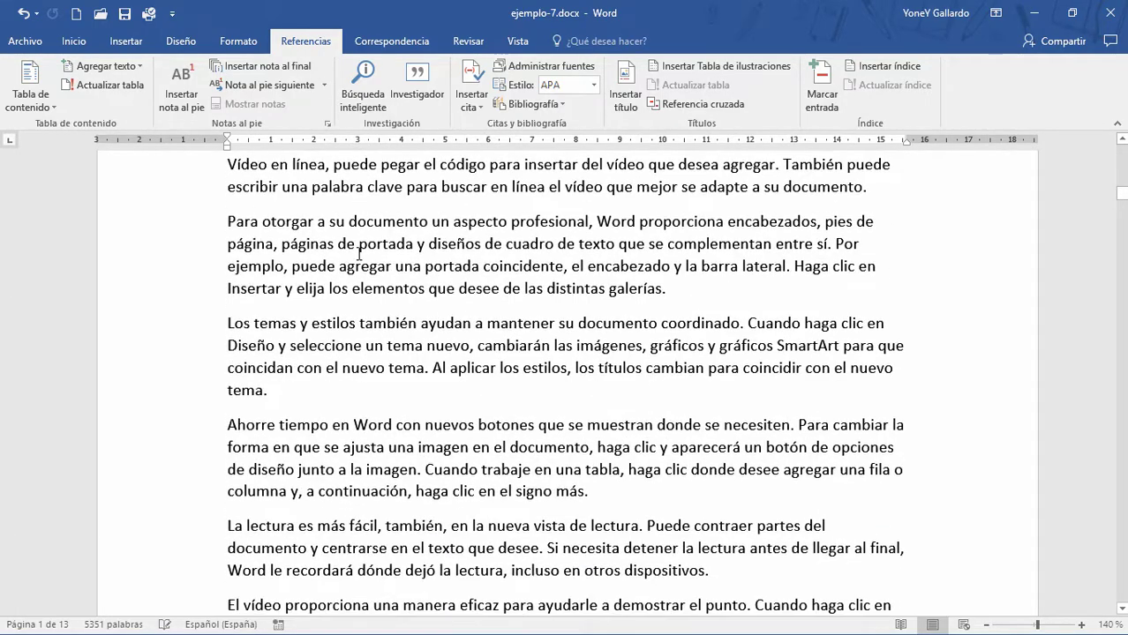
scroll(359, 255, down, 2)
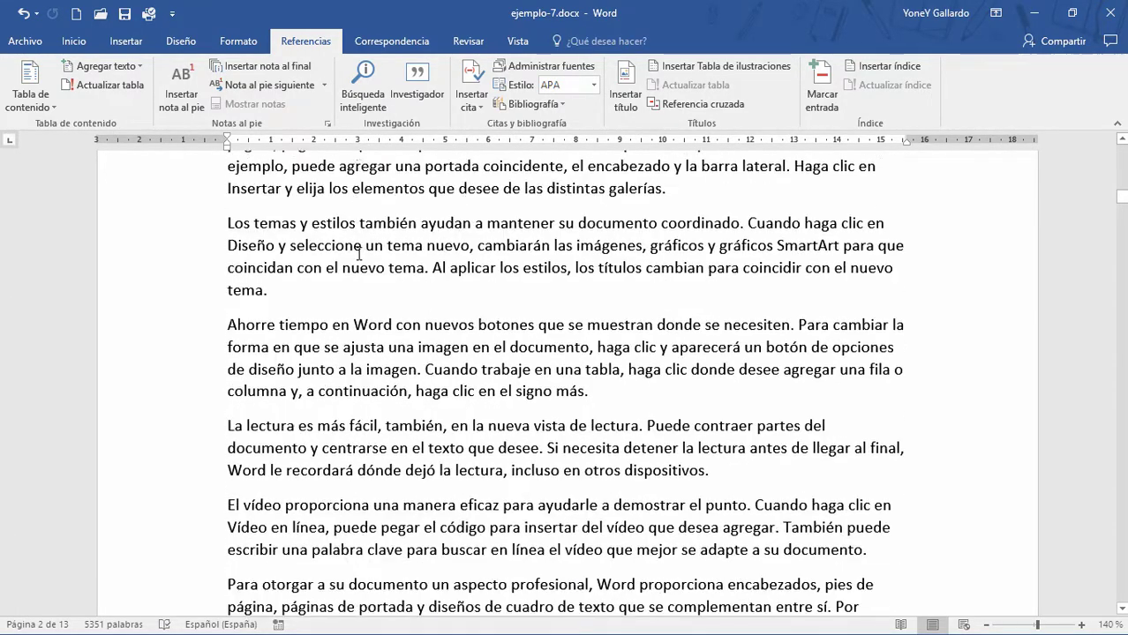
scroll(359, 255, down, 5)
scroll(359, 254, down, 2)
scroll(358, 254, up, 10)
scroll(358, 255, down, 10)
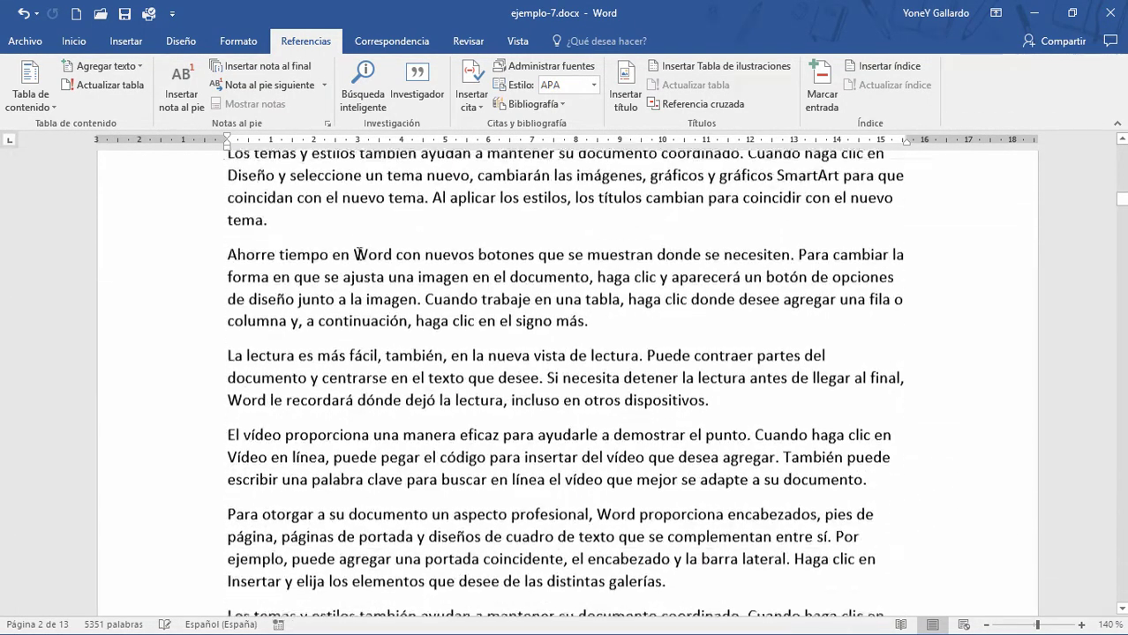
Indent the 'Ahorre tiempo en Word' paragraph from both margins, then justify and italicize it.
drag(601, 316, 227, 244)
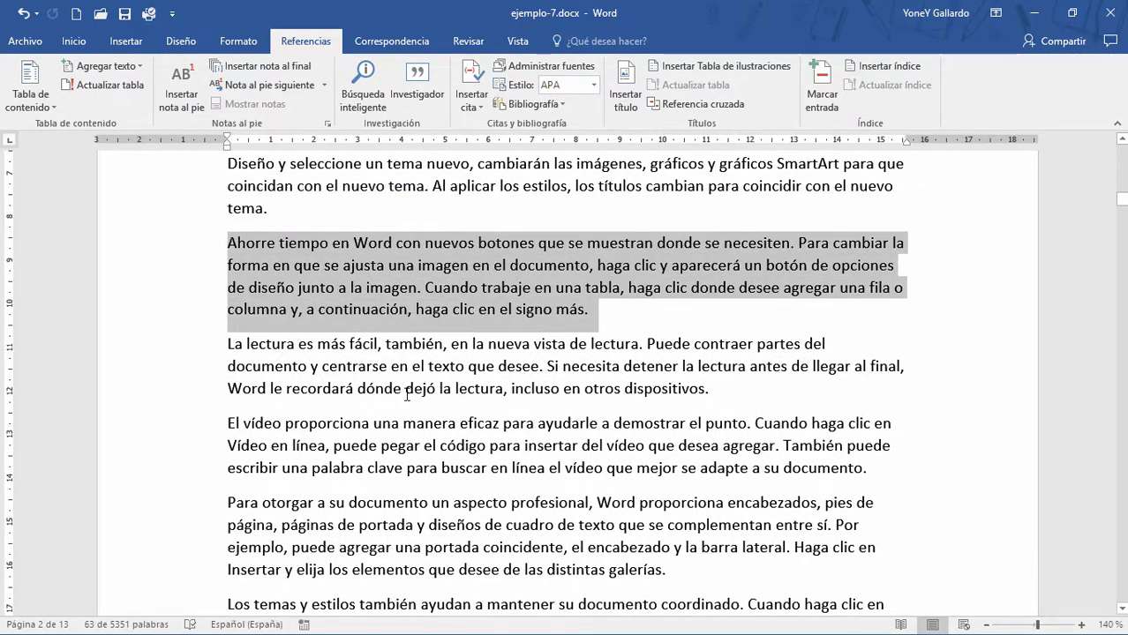
key(ctrl+m)
key(ctrl+m)
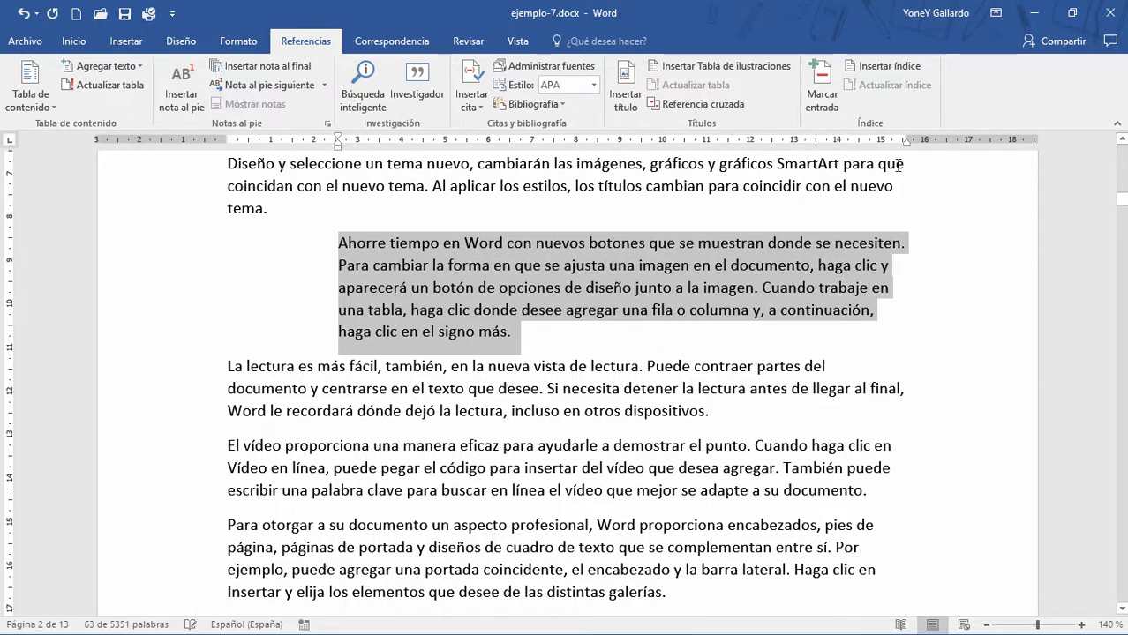
drag(904, 143, 827, 143)
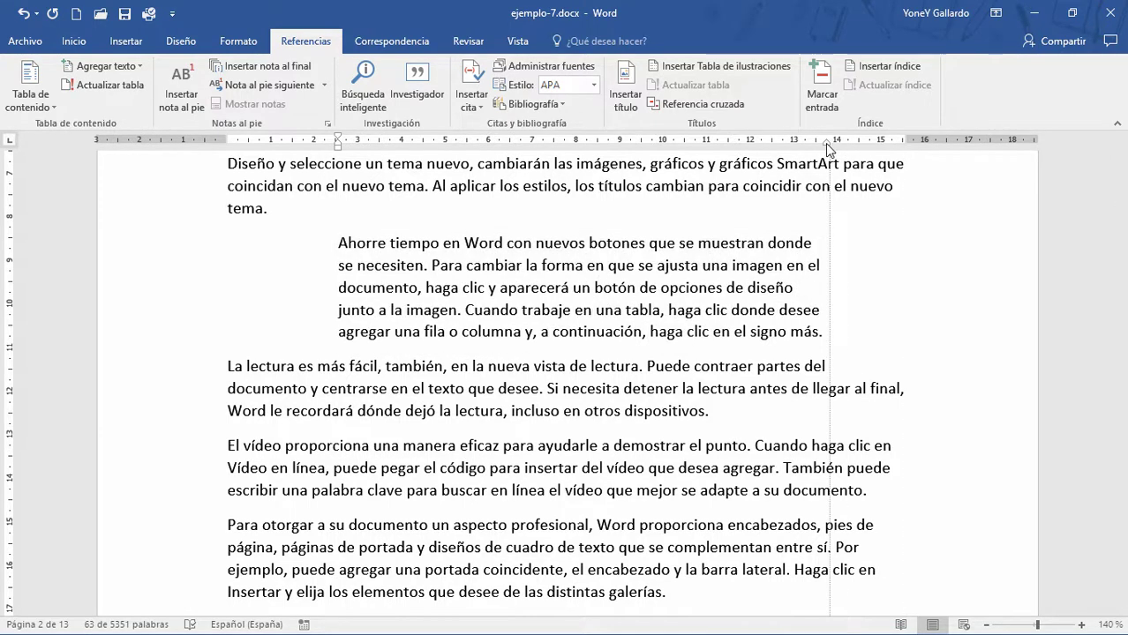
key(ctrl+j)
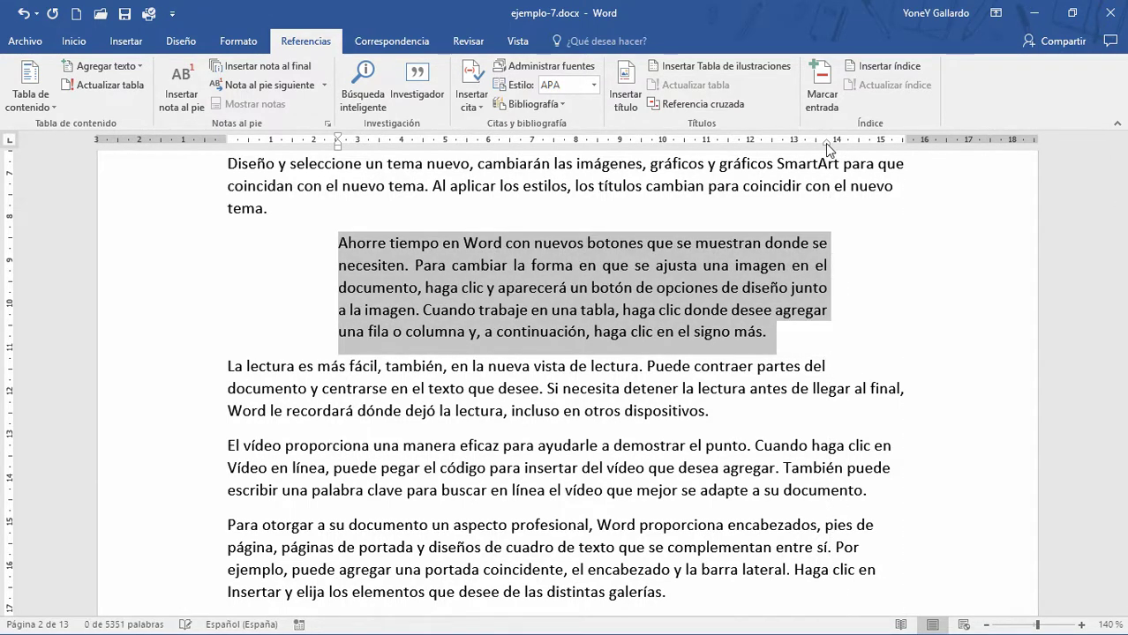
key(ctrl+k)
click(839, 399)
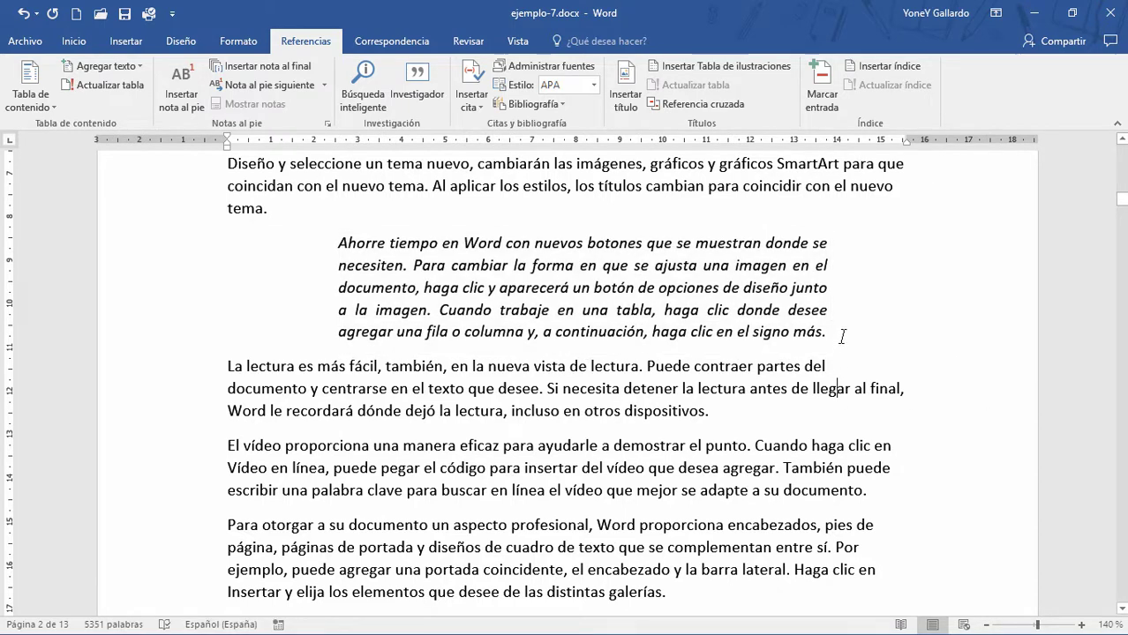
click(268, 209)
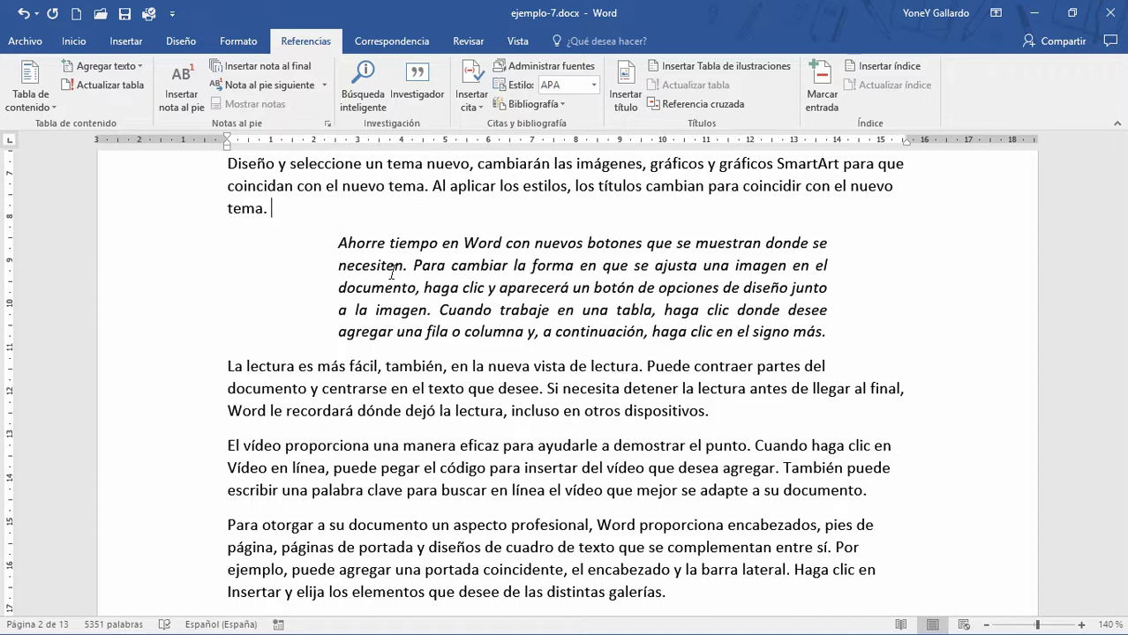
After 'tema.', add a lead-in sentence naming the author and ending 'se puede mencionar:'.
text(Tal como indica )
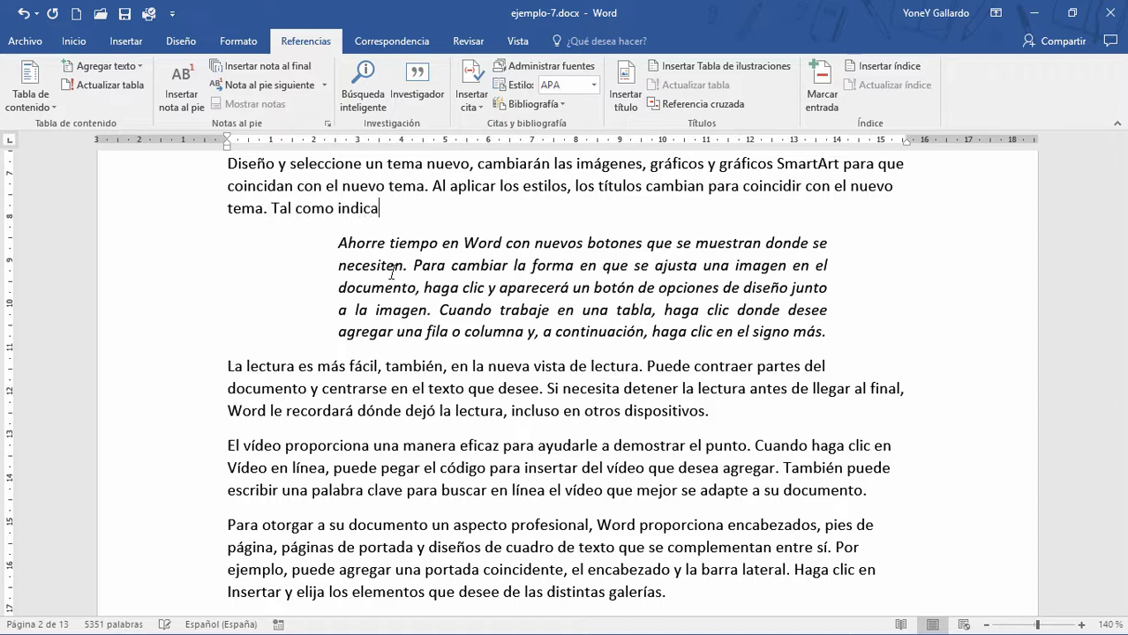
text(G)
text(onzales)
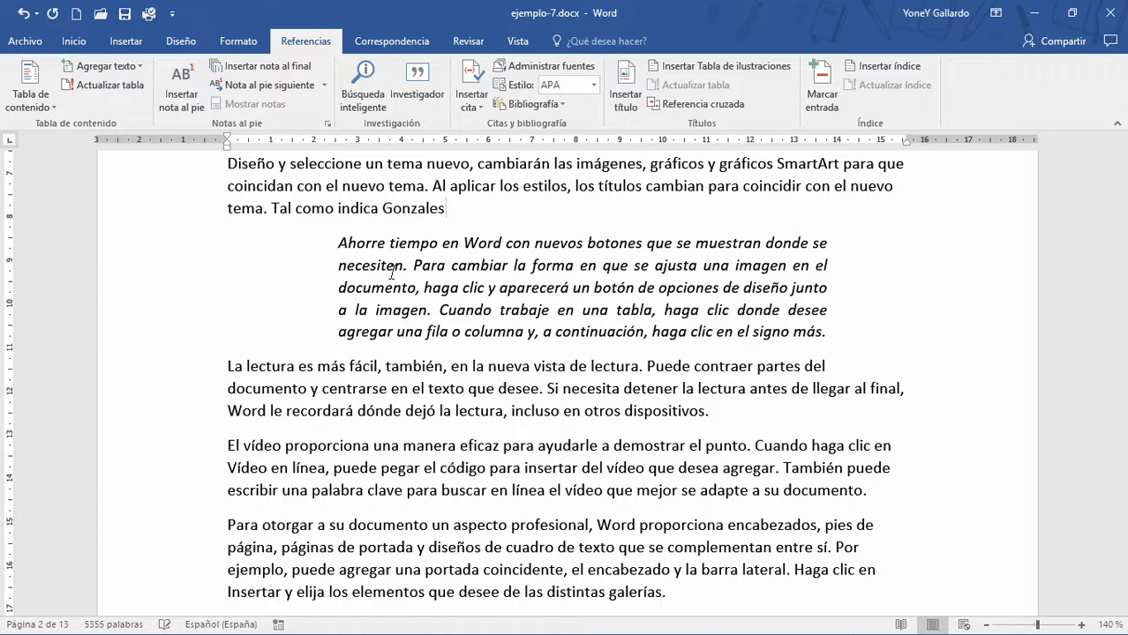
text( se puede mencionar:)
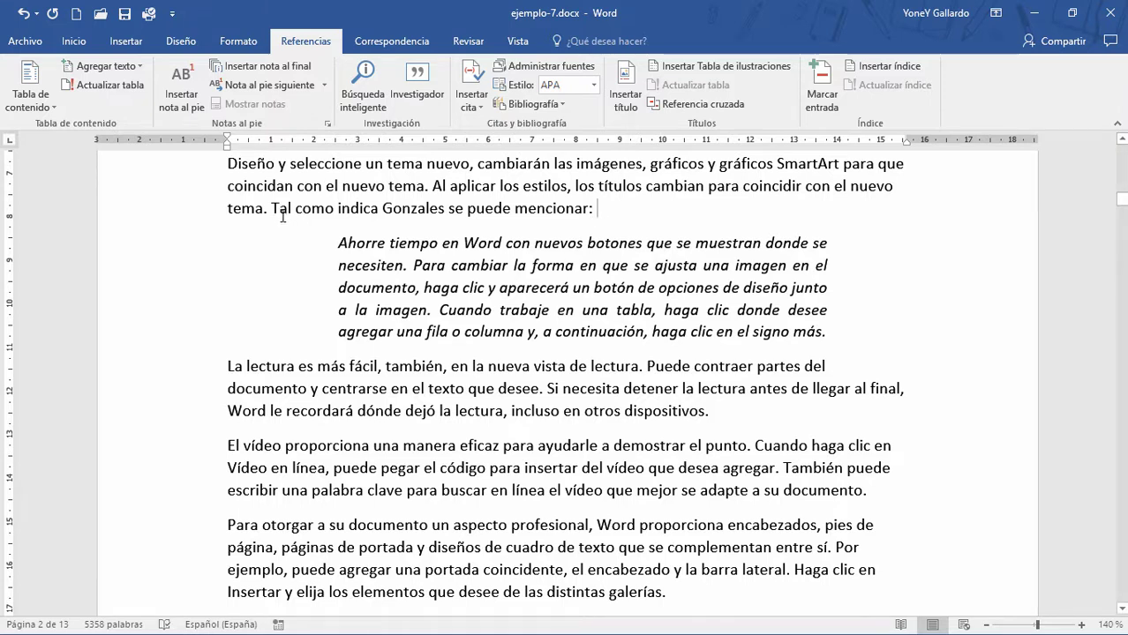
double_click(402, 209)
click(570, 214)
mouse_move(338, 244)
mouse_down()
mouse_move(502, 294)
mouse_move(848, 329)
mouse_move(324, 254)
mouse_up()
click(728, 388)
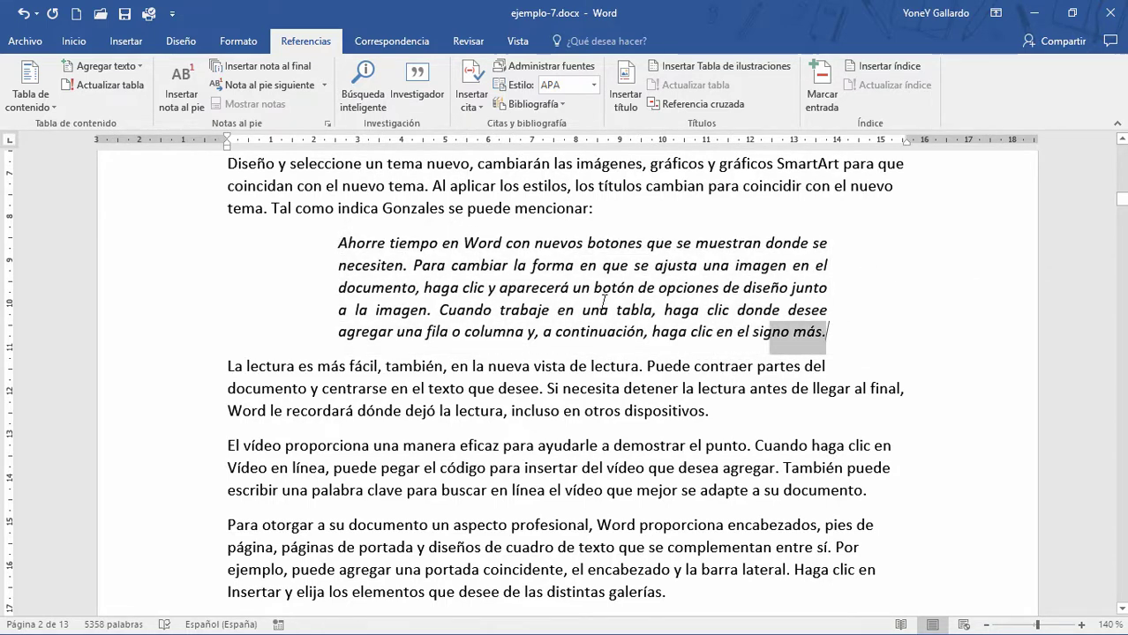
click(596, 208)
double_click(421, 212)
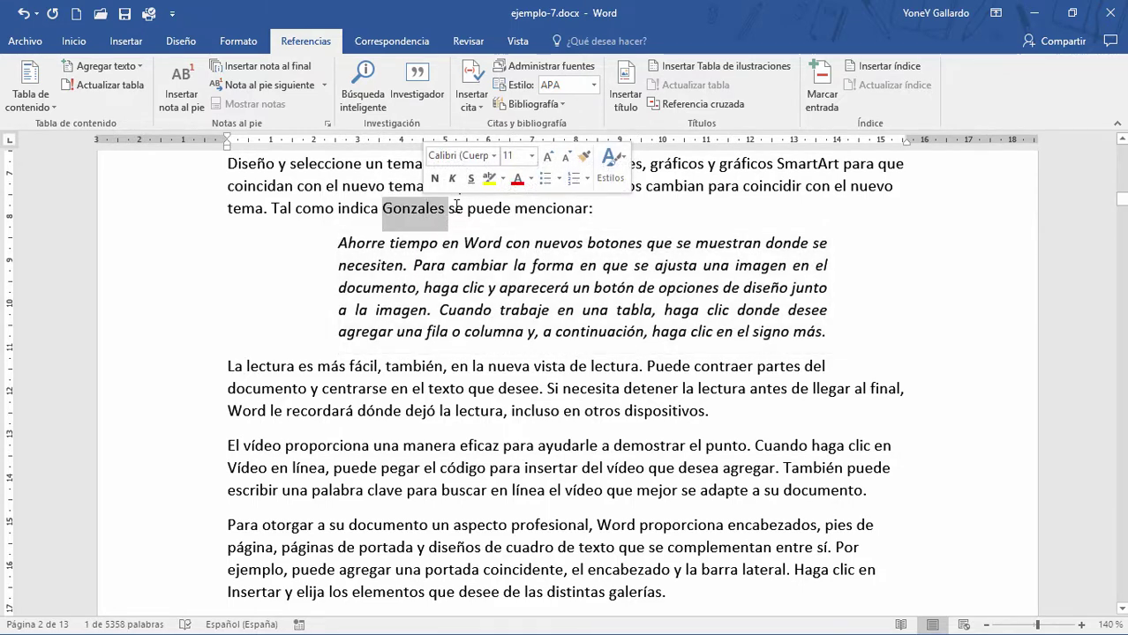
click(457, 219)
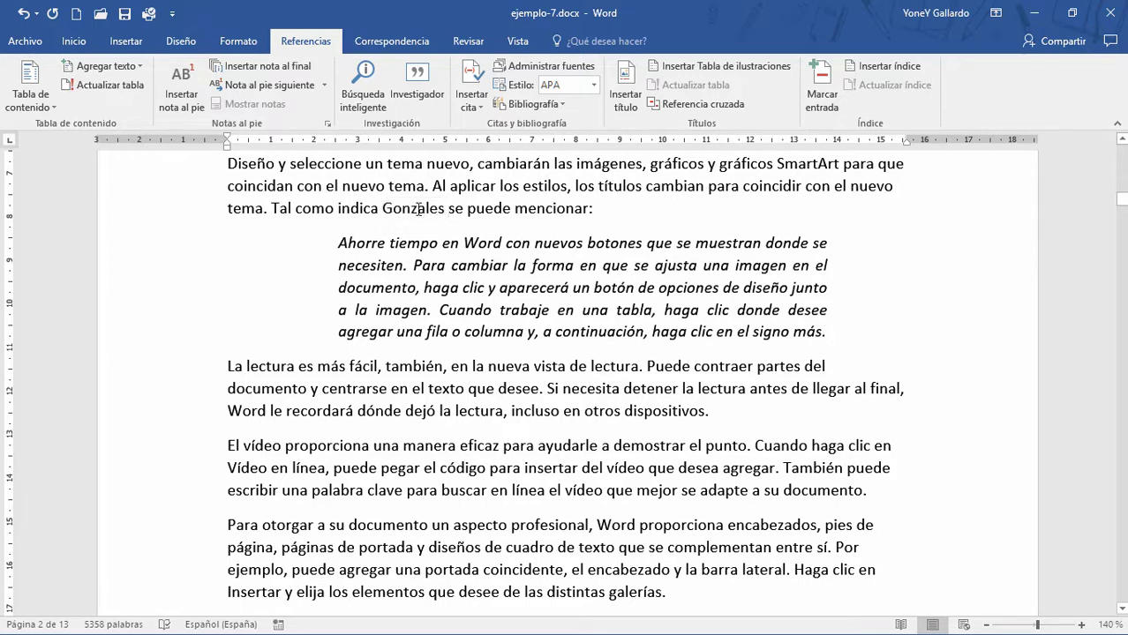
double_click(419, 208)
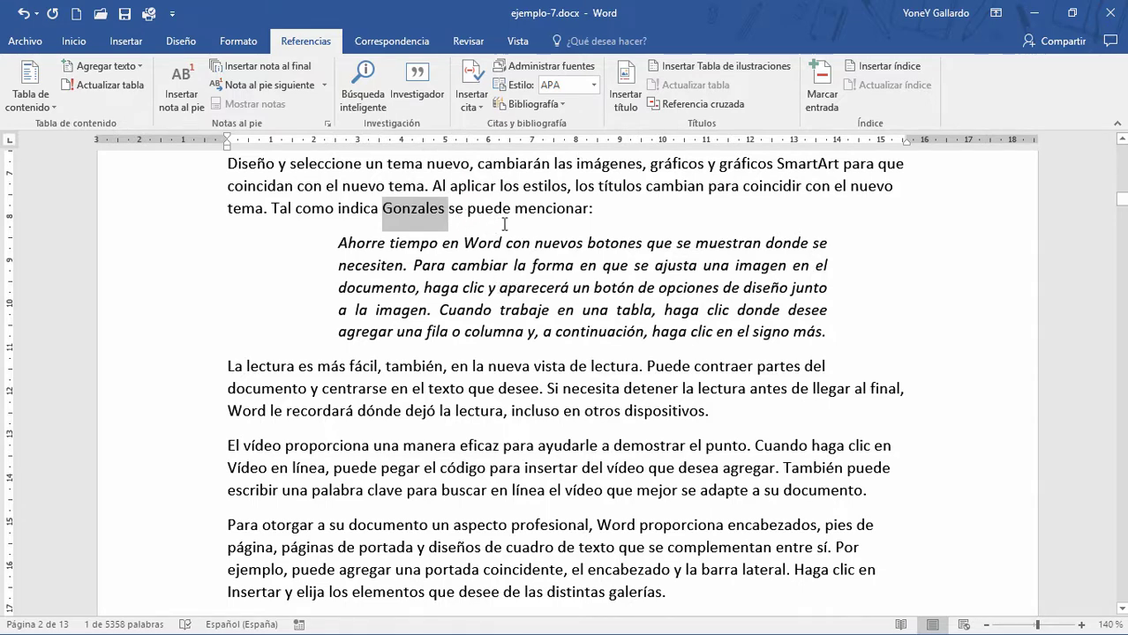
click(699, 291)
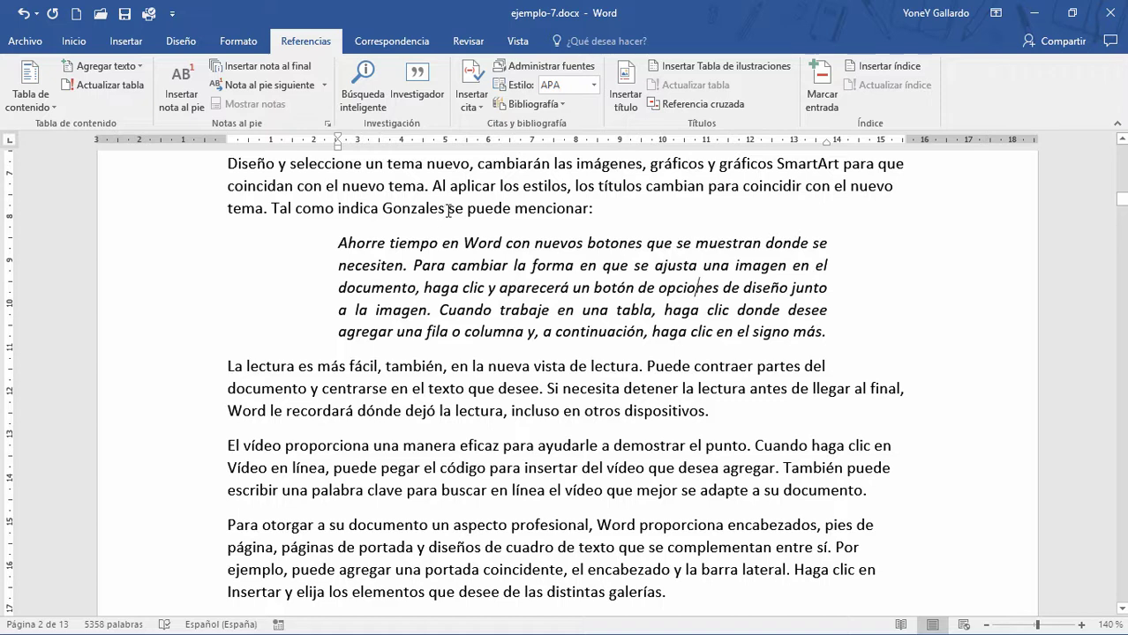
click(835, 333)
drag(271, 208, 565, 210)
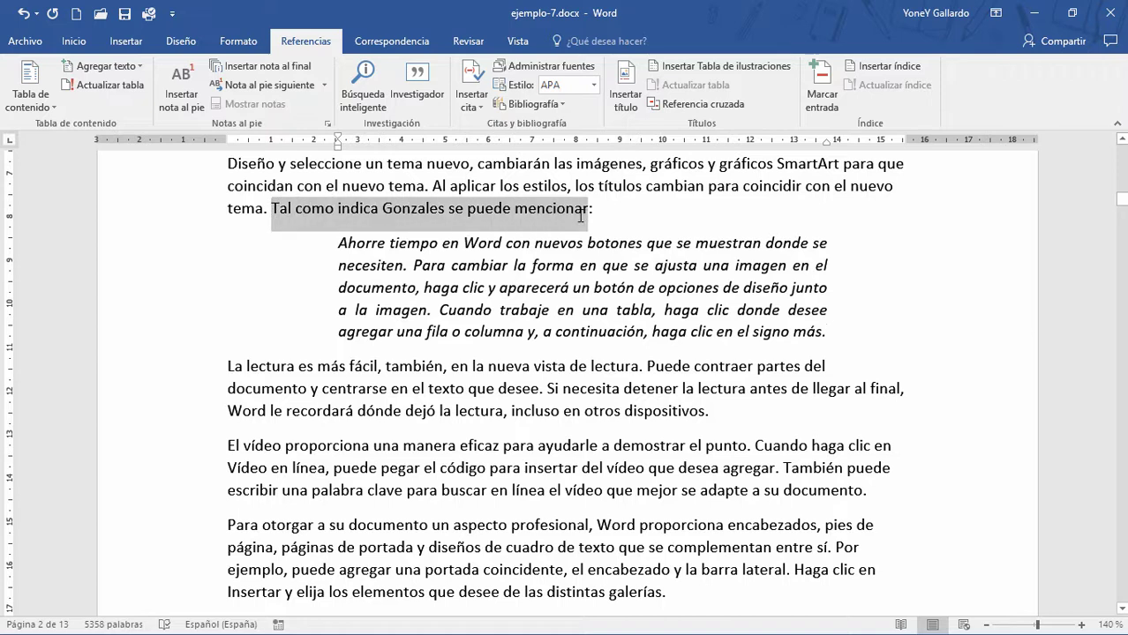
click(416, 213)
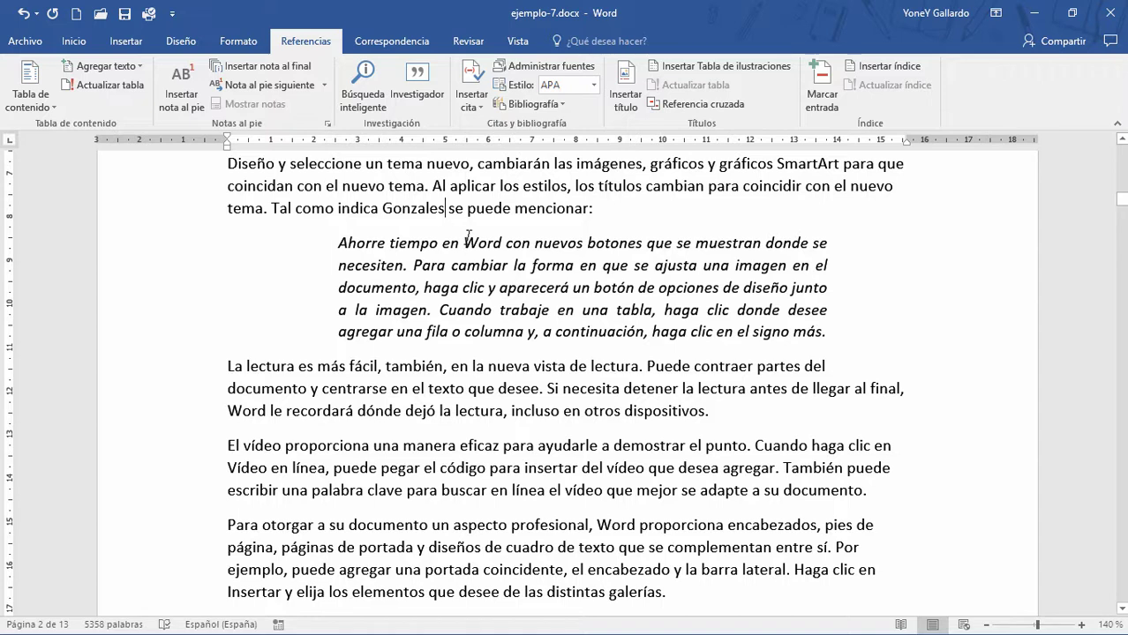
click(450, 214)
click(835, 333)
click(446, 210)
click(836, 333)
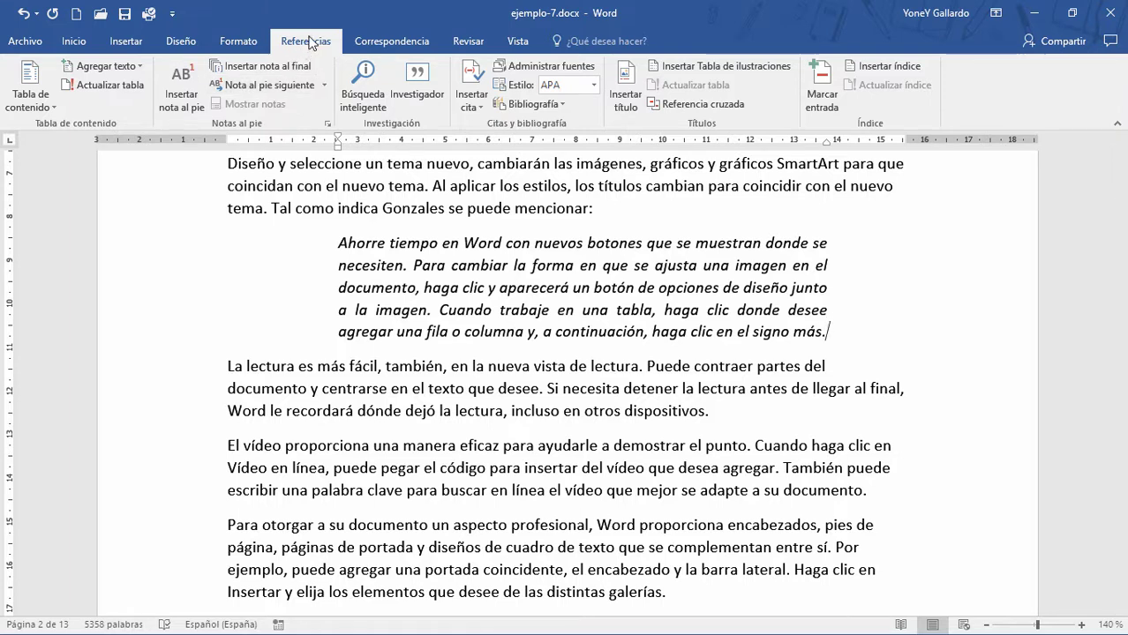
Add footnote 1 citing 'La psicología social en la actualidad', Ed. Meneces, Ed. 2da, Barcelona, 2010.
click(189, 87)
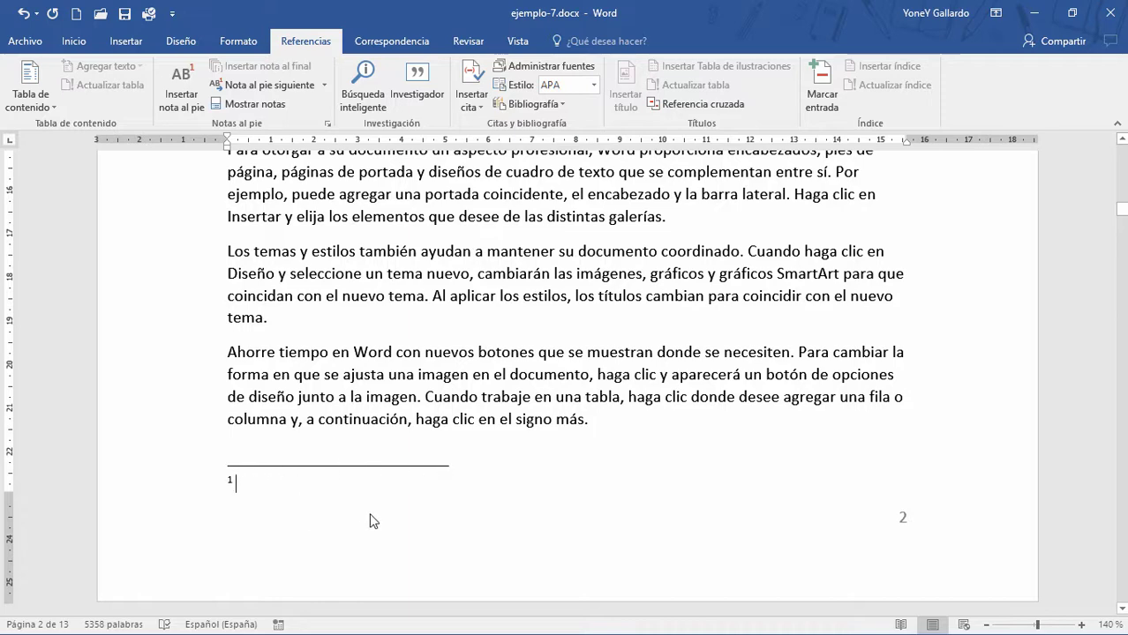
ctrl+scroll(369, 513, up, 1)
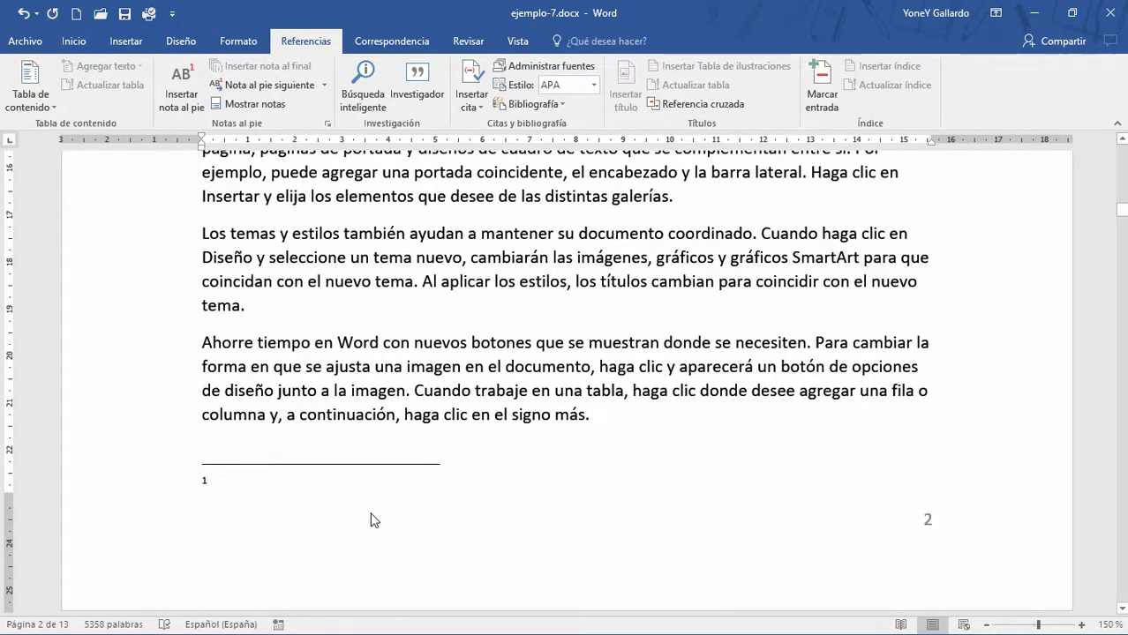
text(Gon)
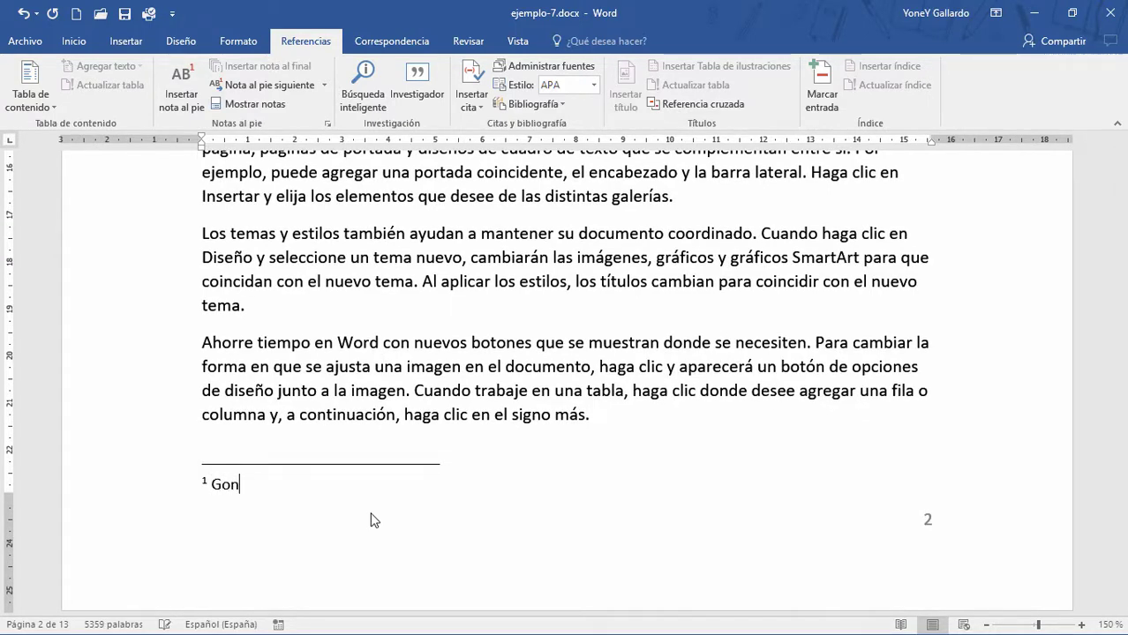
text(zales )
text(Manuel)
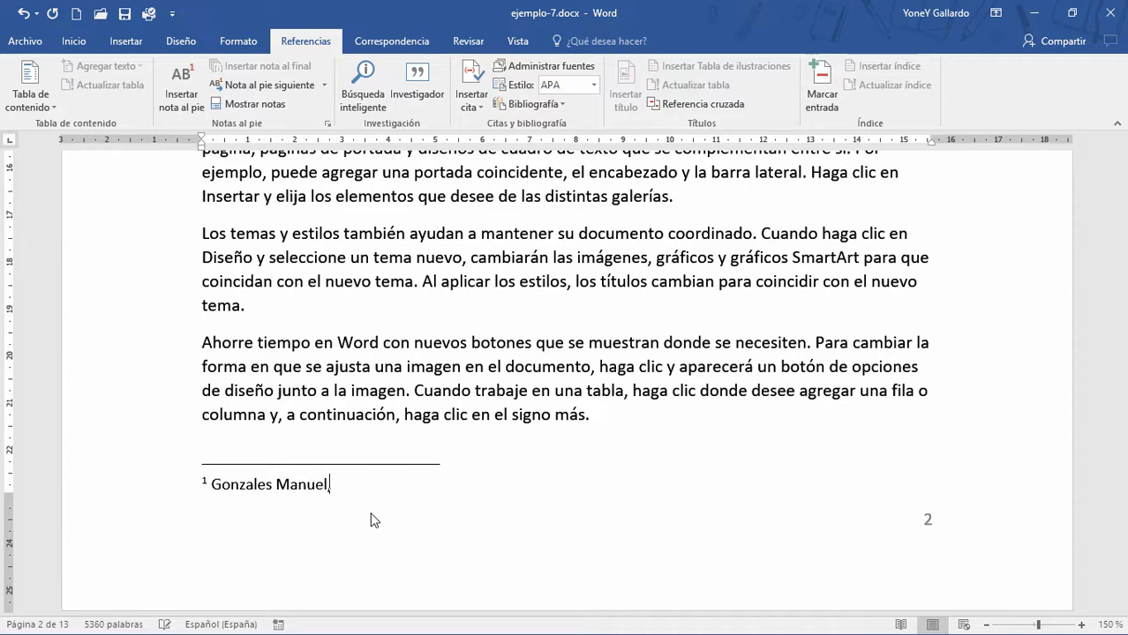
text(")
text(La psicologi”)
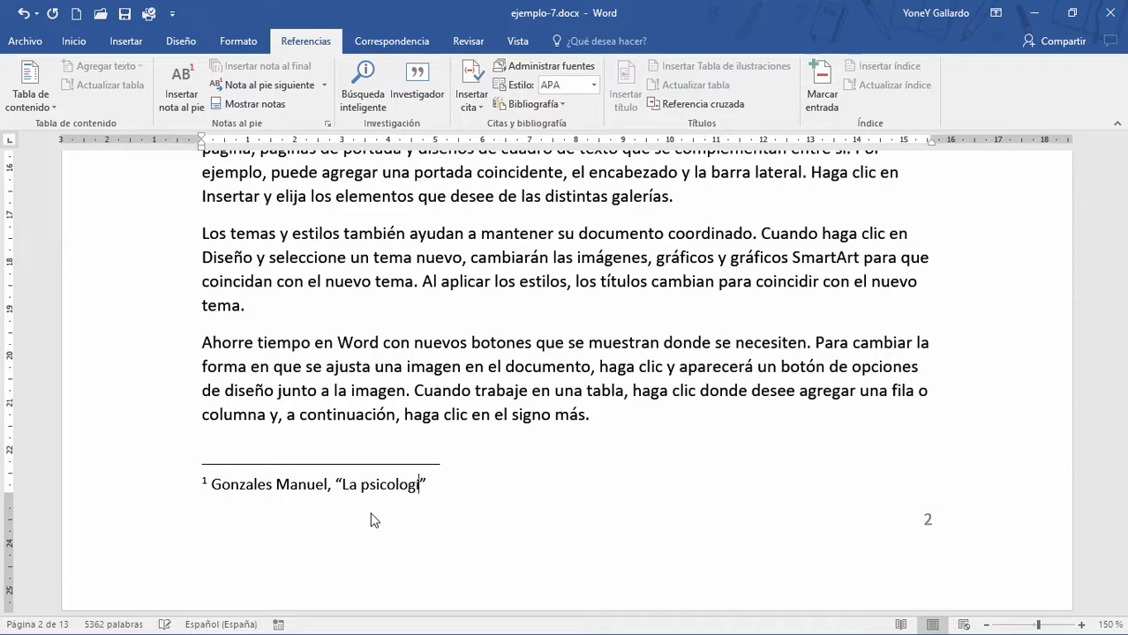
text(a s)
text(ocial en la ac)
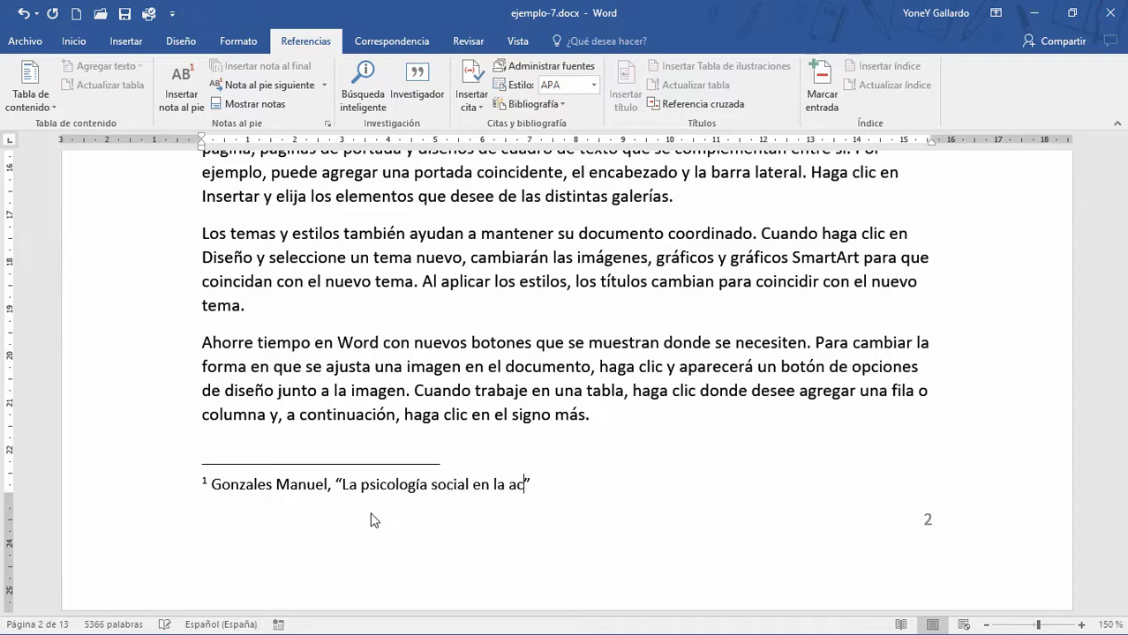
text(tualidad)
text(, Ed.)
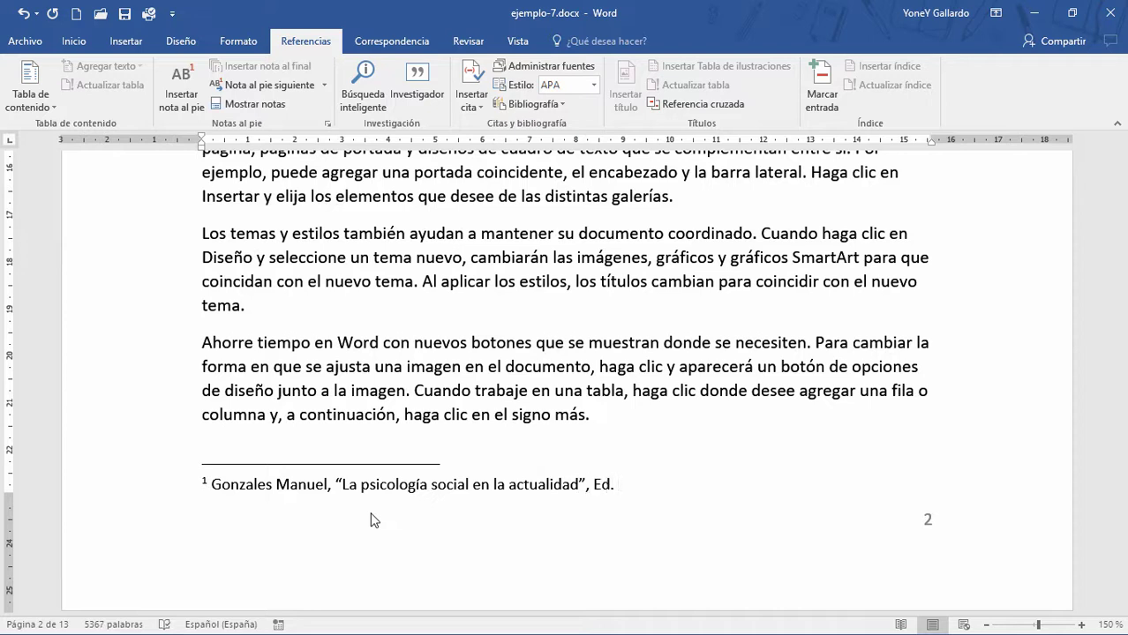
text( Mene)
text(ces, Ed.)
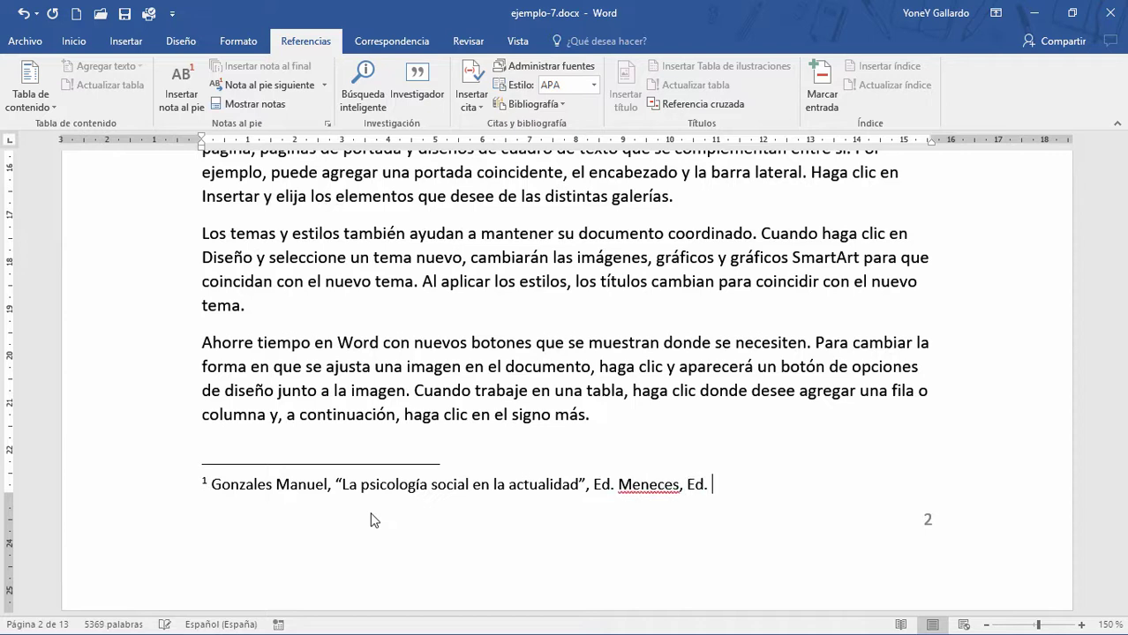
text(1)
text(2)
text(da, )
text(Bar)
text(ce)
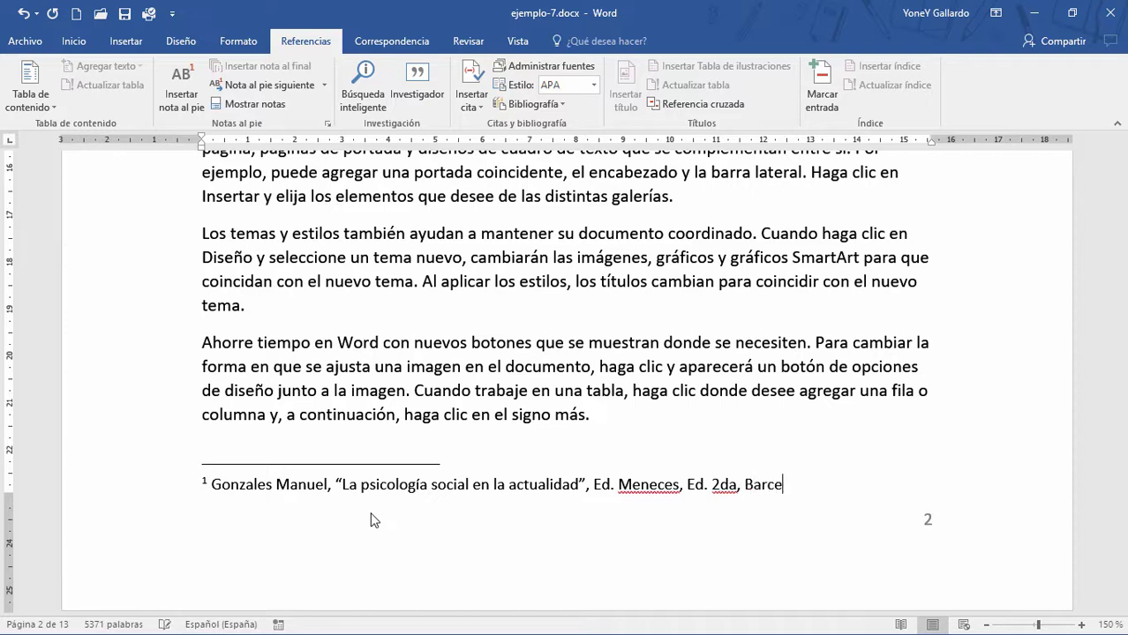
text(ona, )
text(2010)
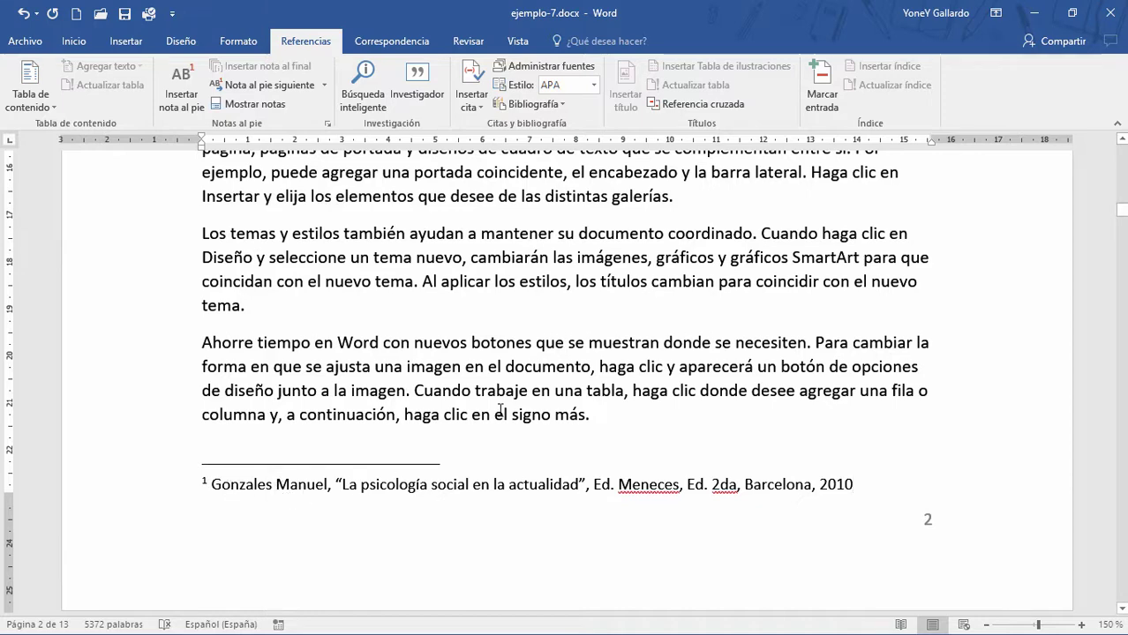
double_click(204, 482)
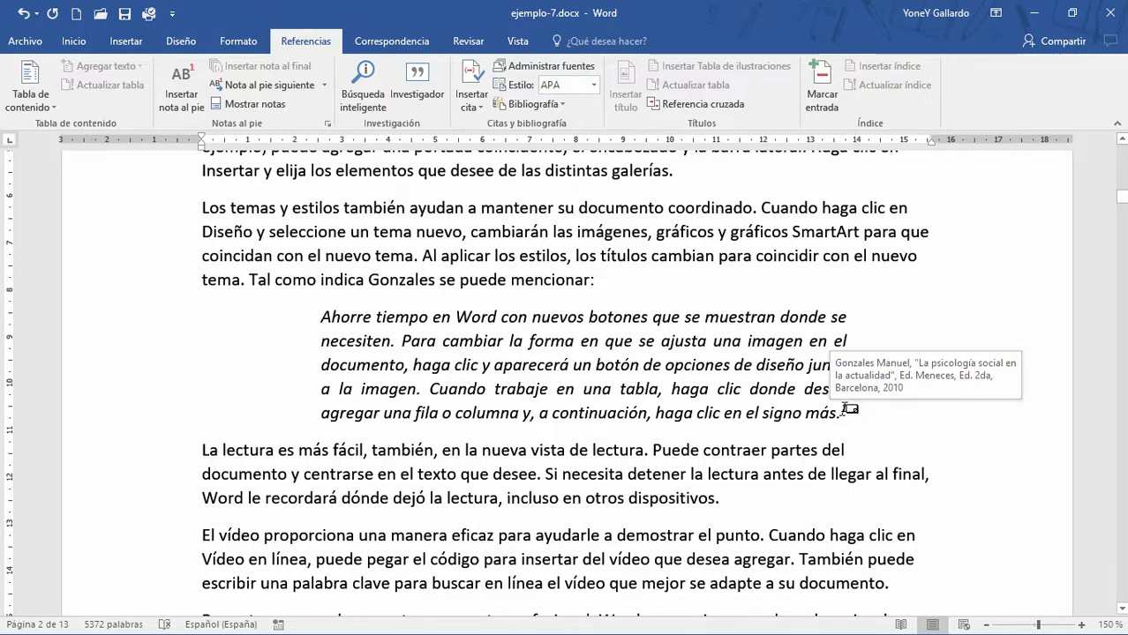
mouse_move(844, 409)
text(Tal como indica Gonzales se puede mencionar:)
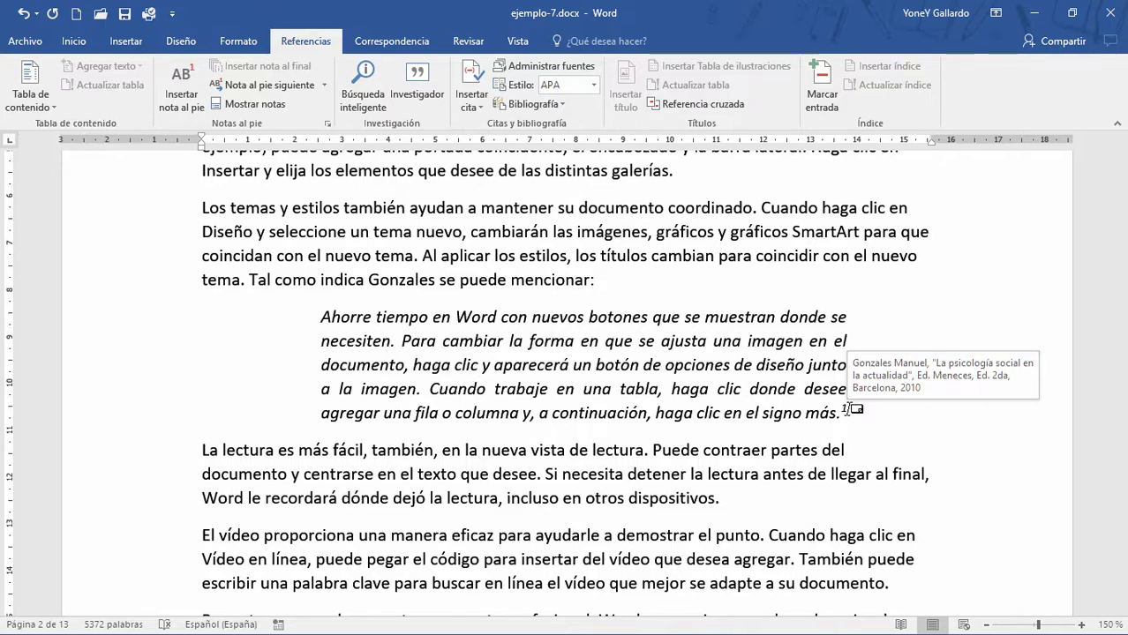
click(849, 410)
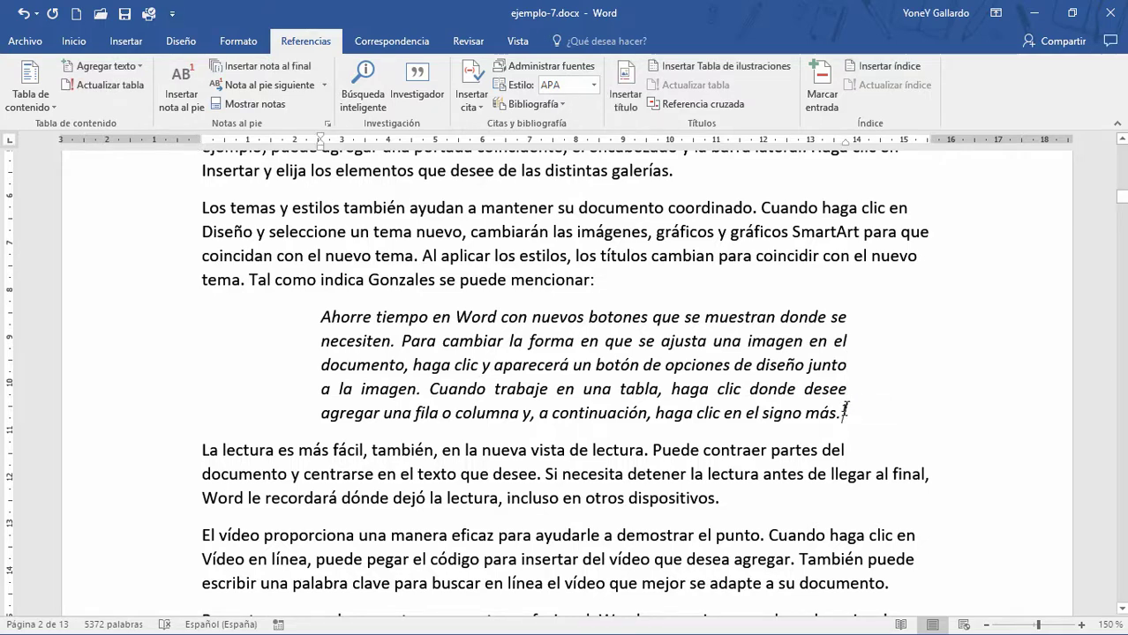
double_click(843, 409)
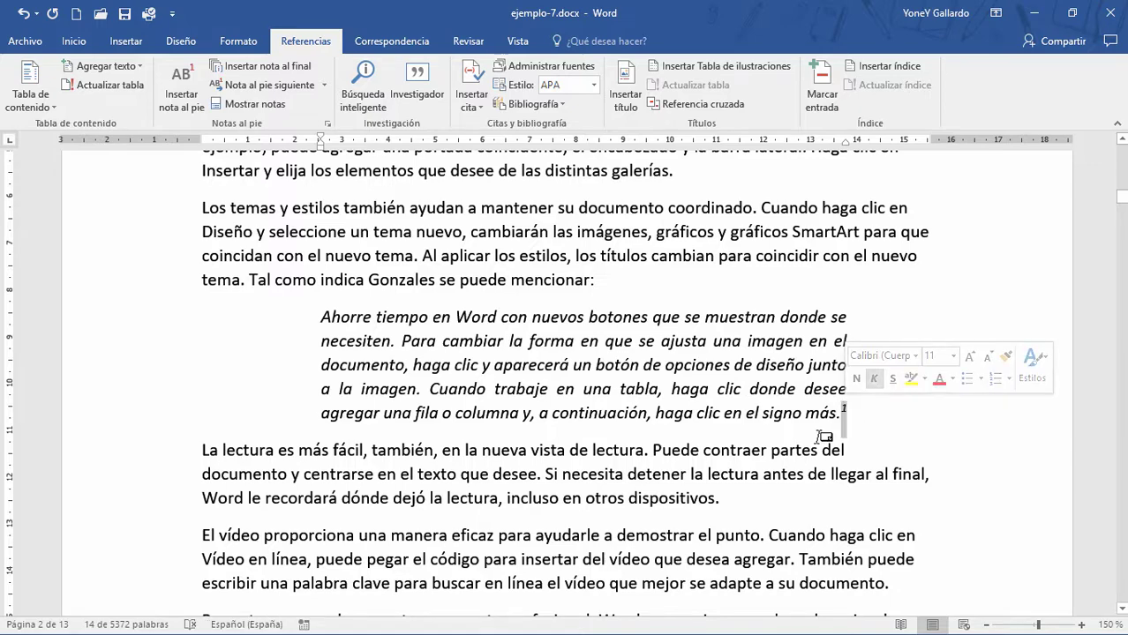
scroll(819, 437, down, 5)
scroll(819, 437, down, 2)
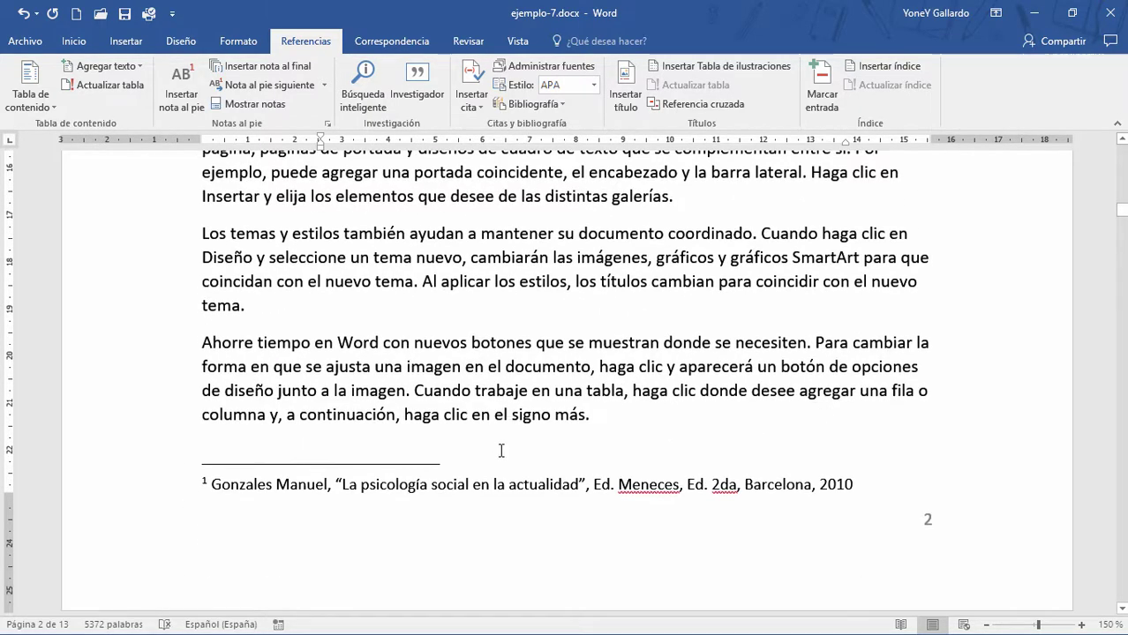
scroll(272, 530, down, 2)
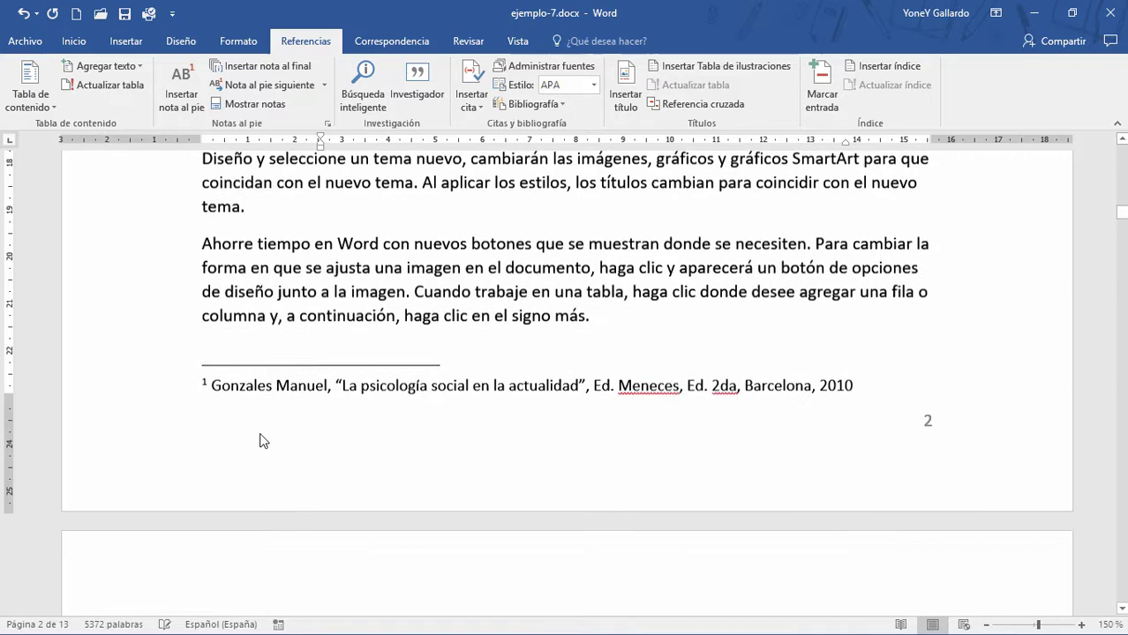
click(205, 382)
scroll(391, 437, up, 3)
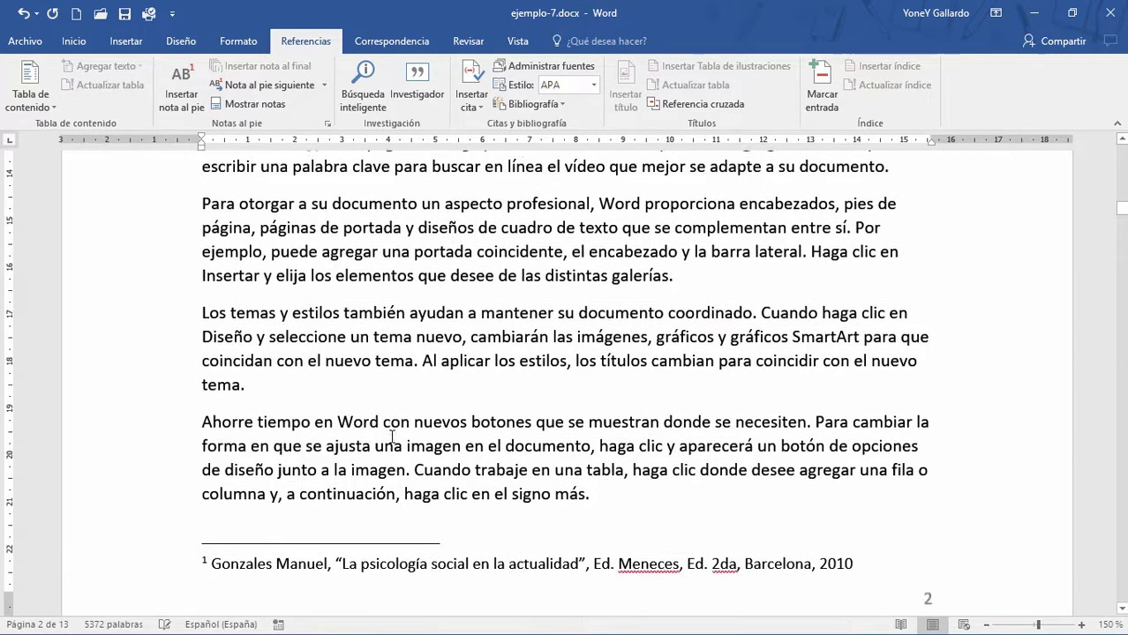
scroll(391, 437, up, 3)
scroll(370, 433, up, 3)
scroll(303, 420, down, 5)
scroll(303, 420, down, 1)
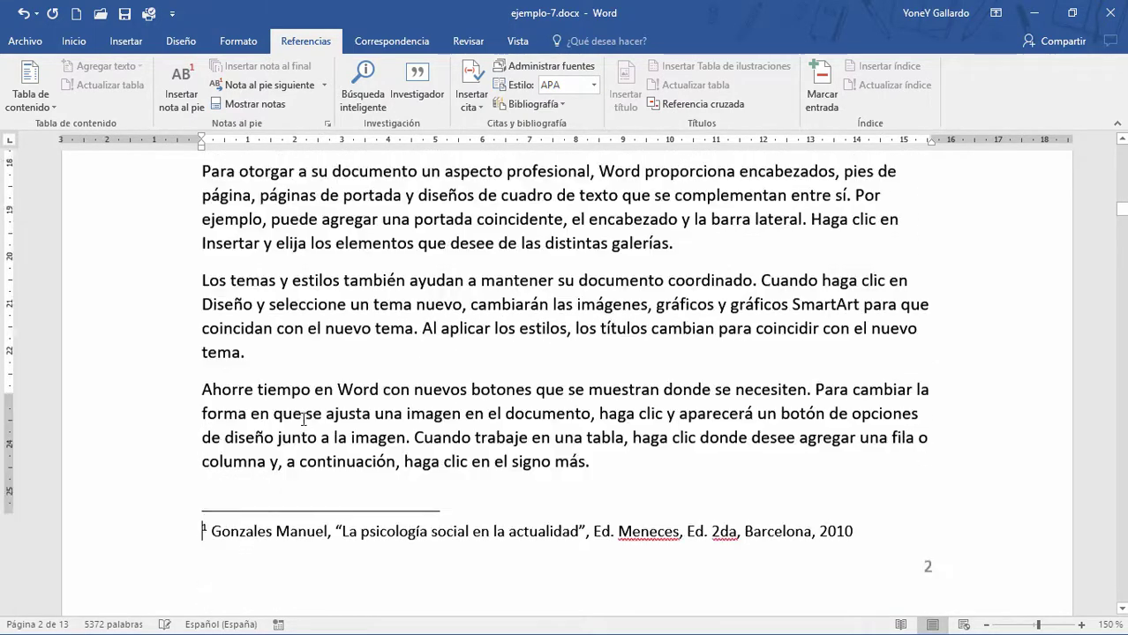
scroll(303, 419, down, 5)
scroll(303, 419, down, 3)
scroll(303, 420, down, 4)
Indent the 'Para otorgar a su documento' paragraph from both sides, then justify and italicize it.
scroll(305, 413, down, 1)
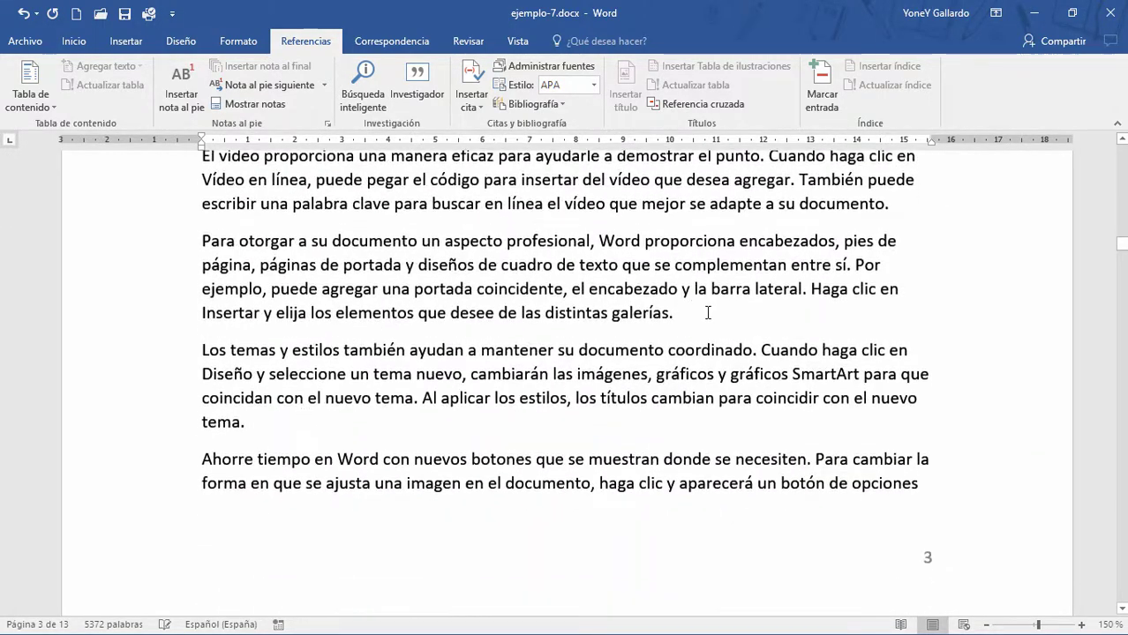
drag(708, 313, 195, 240)
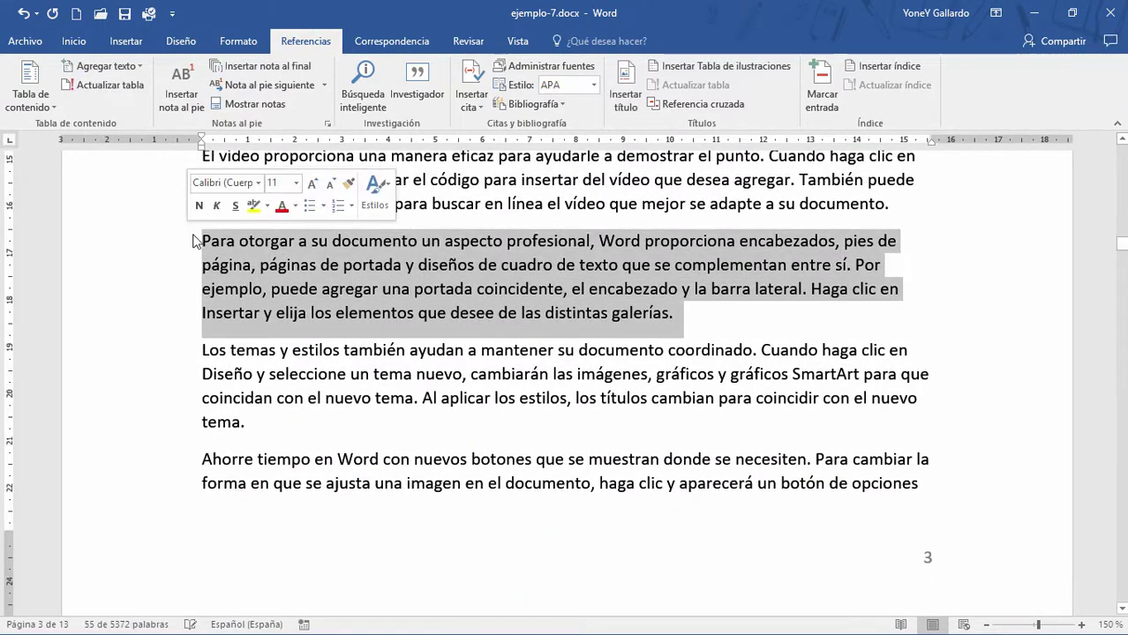
key(ctrl+m)
key(ctrl+m)
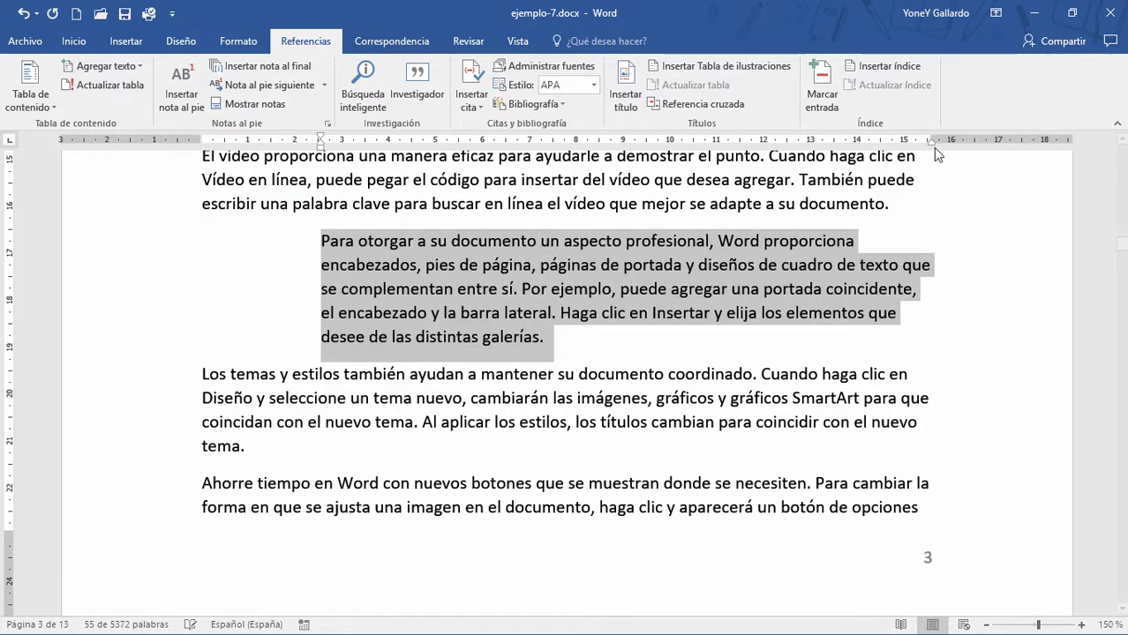
drag(935, 147, 842, 143)
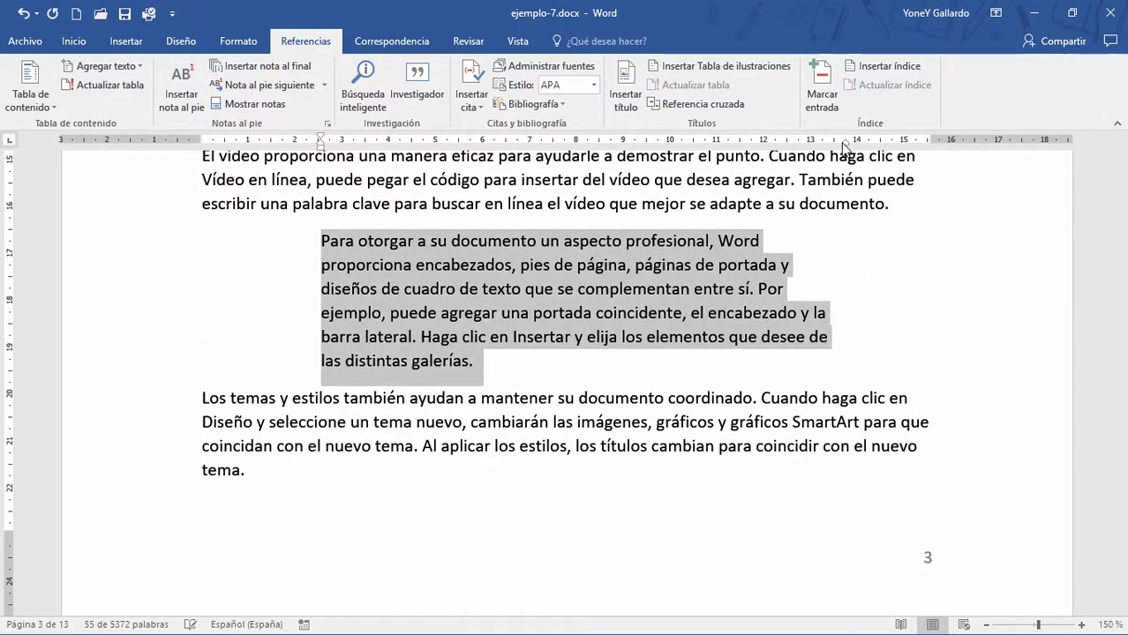
key(ctrl+j)
key(ctrl+i)
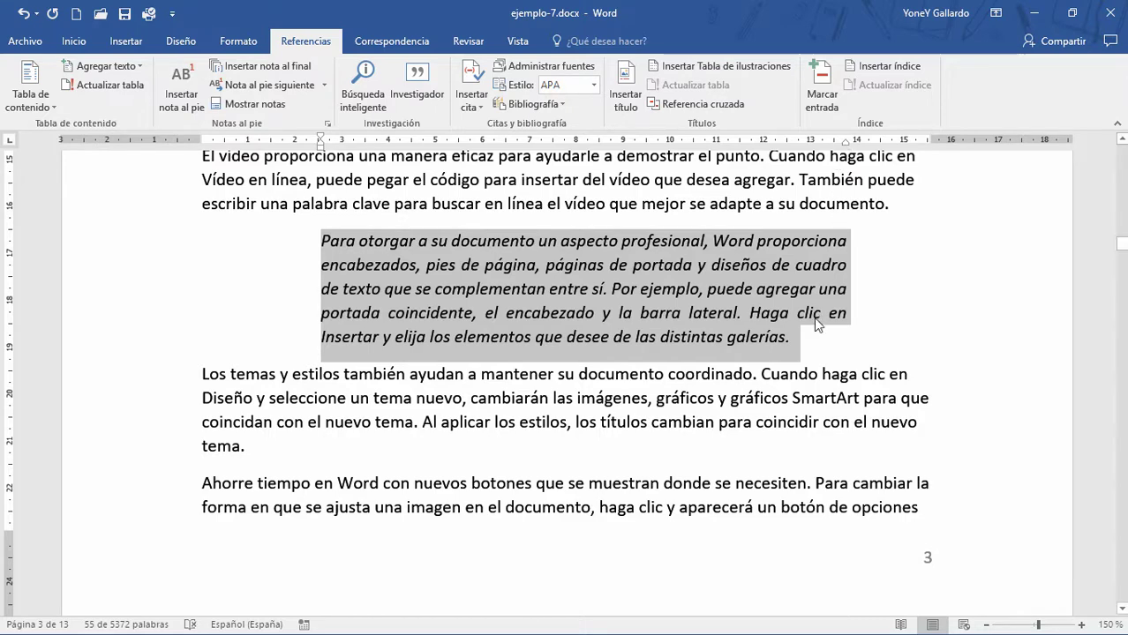
click(822, 344)
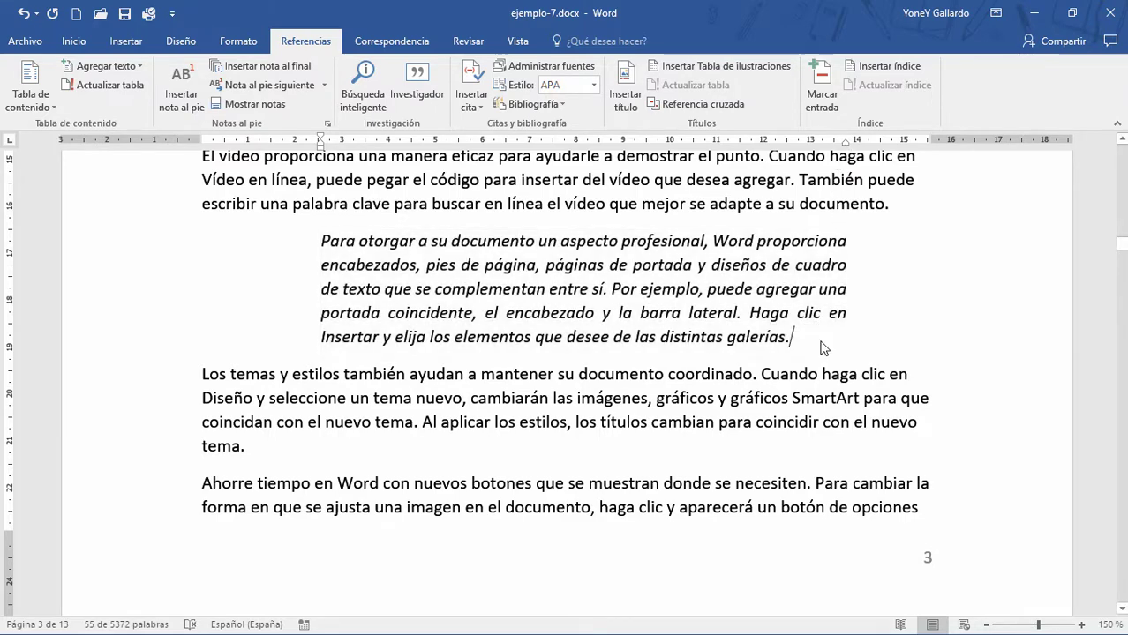
Add footnote 2 after 'galerías.' citing 'La psicología y la sociedad', Ed. Quipus, Mexico DF, 2017.
click(180, 78)
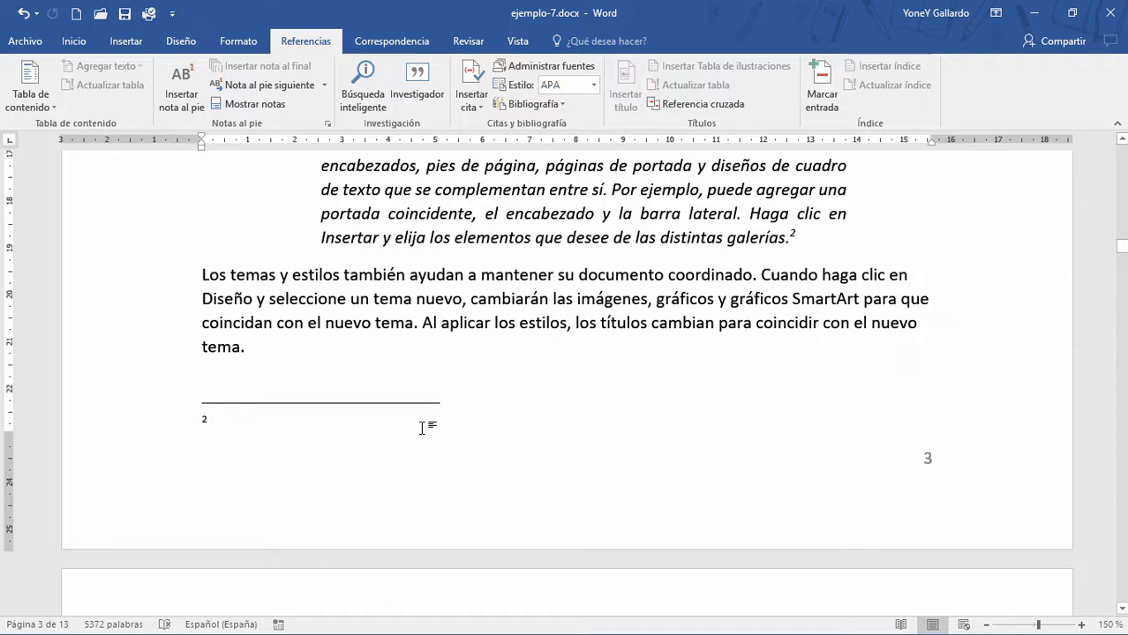
text(M)
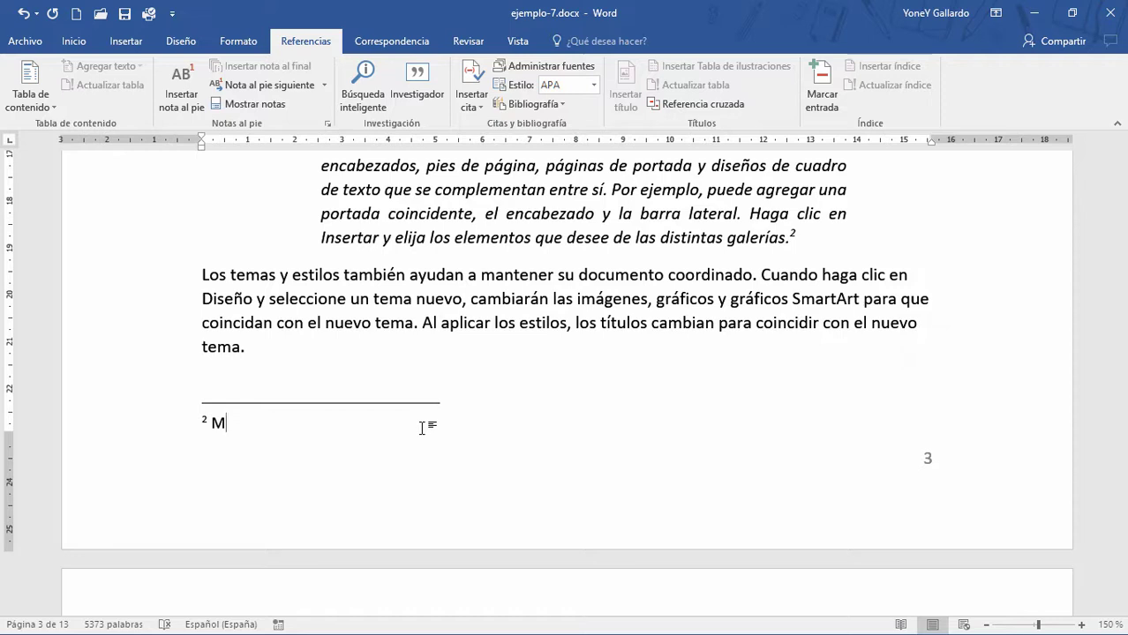
text(arca)
text( Mario, “”)
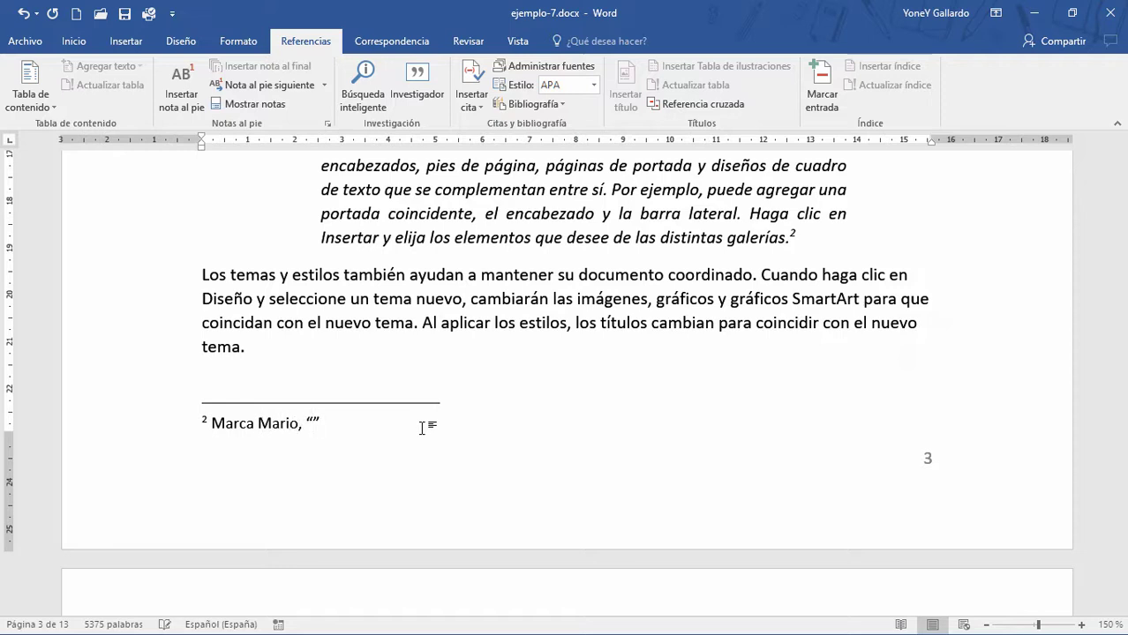
text(La p)
text(sicologia y la)
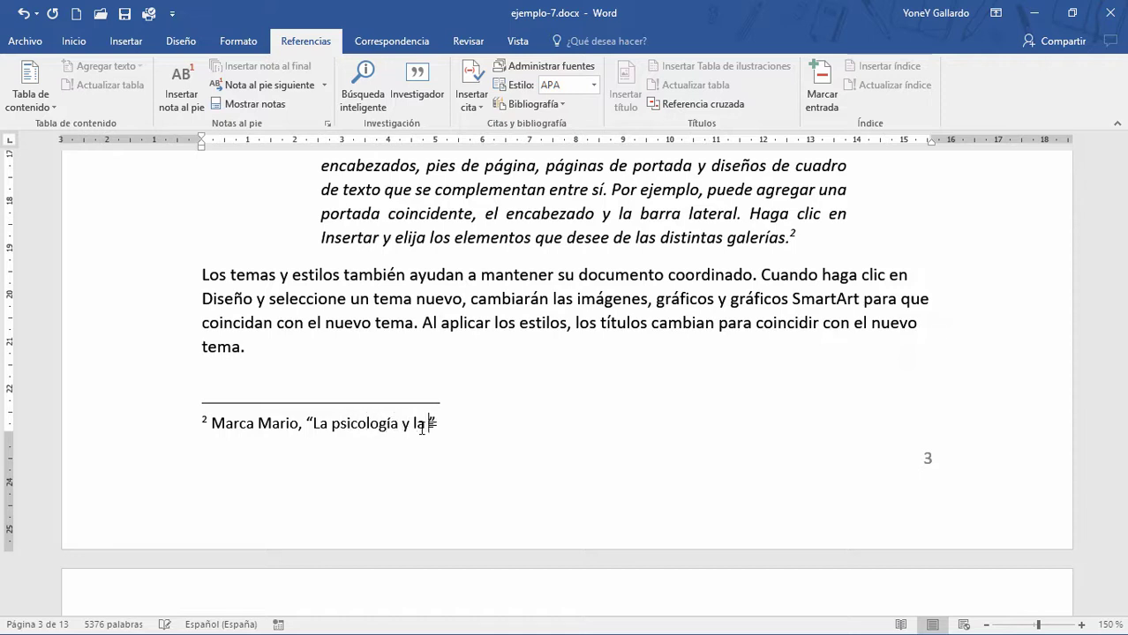
text( sociedad”,)
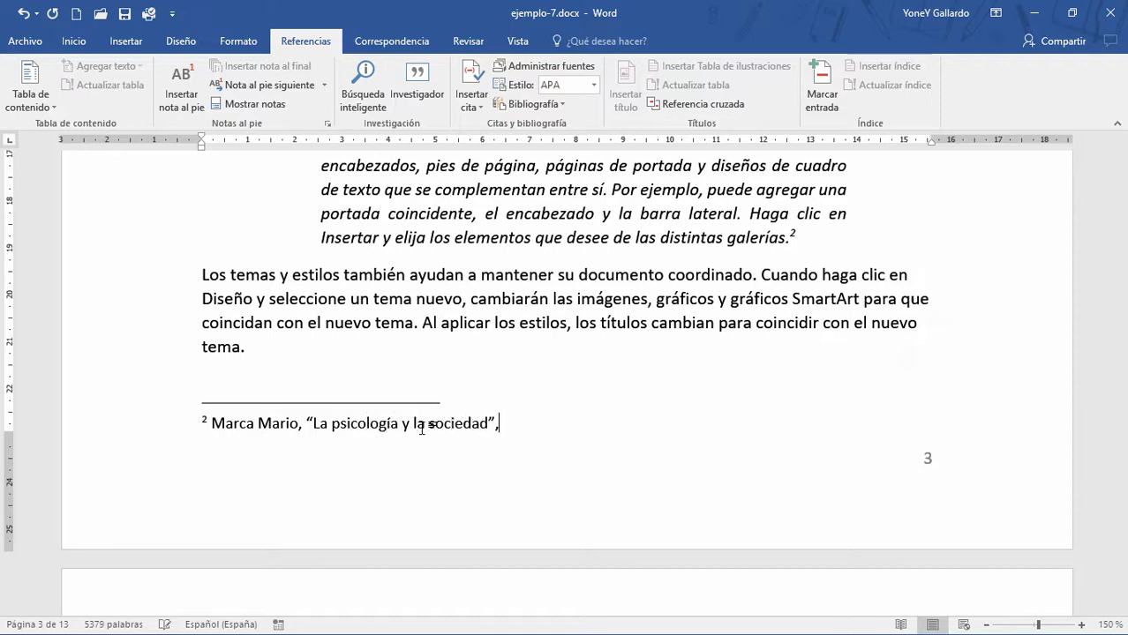
text( Ed. Qu)
text(ip)
text(us, Ed. 1)
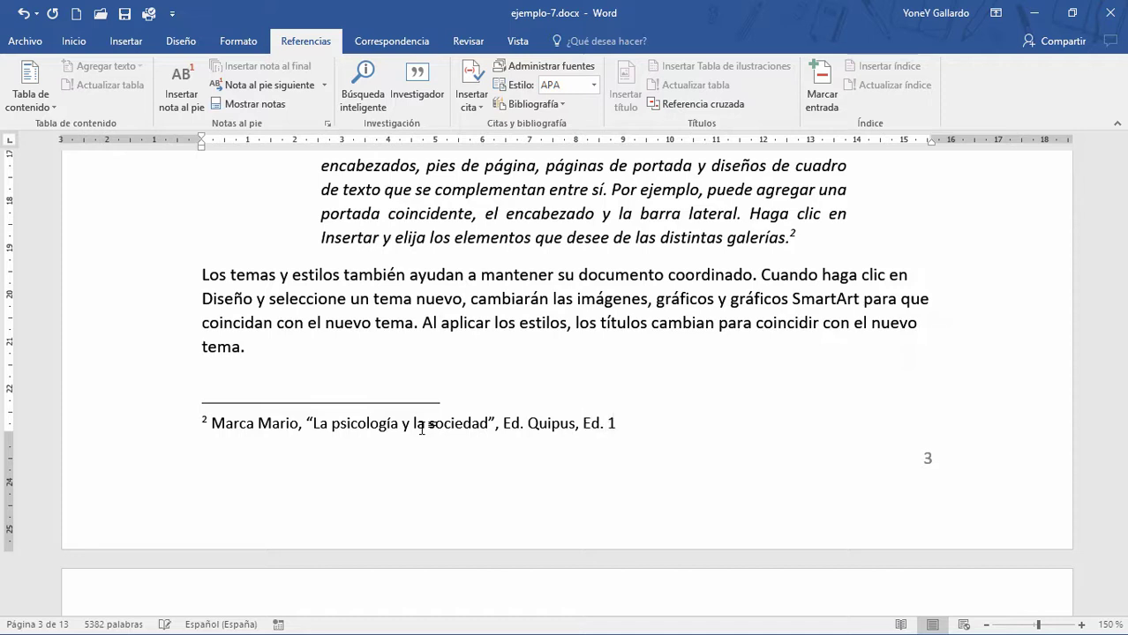
text(, )
text(Mexico DF, )
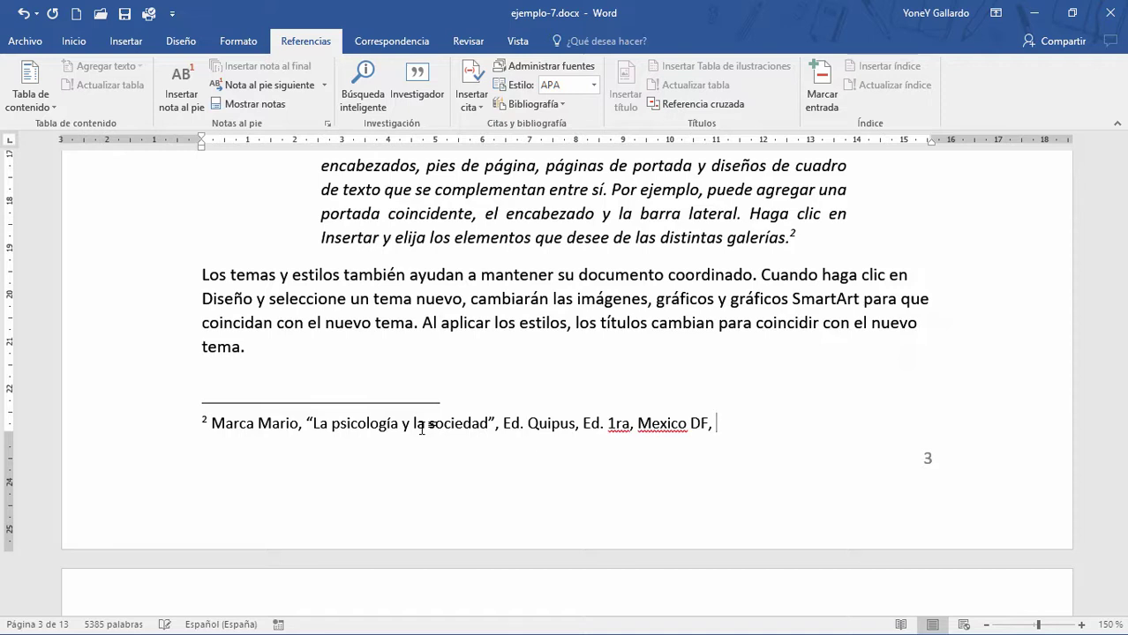
text(2017)
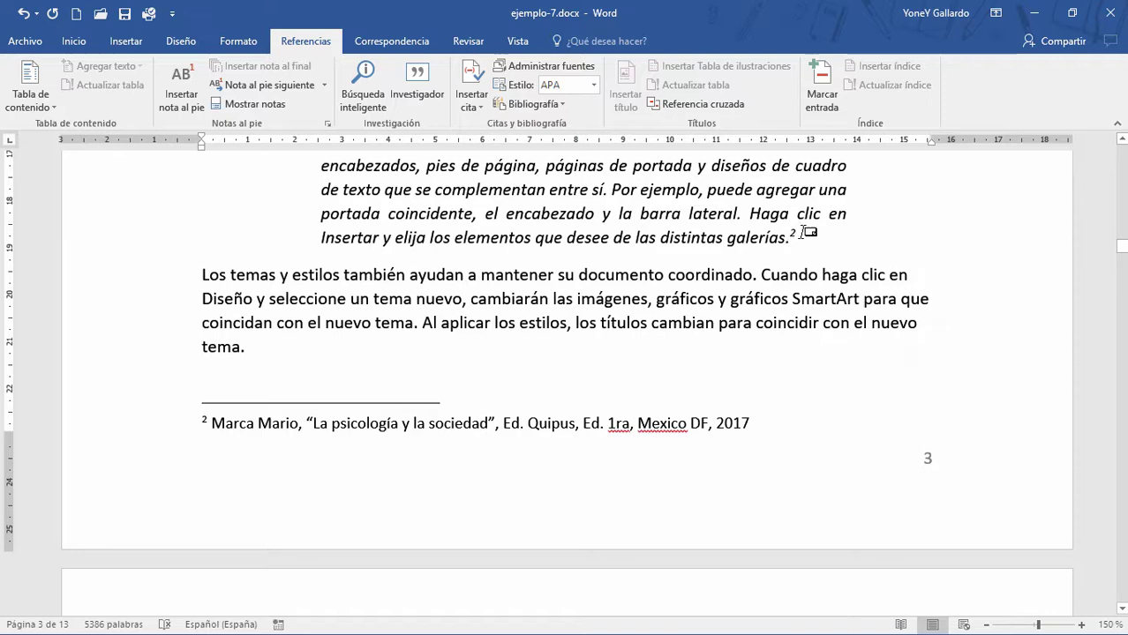
scroll(797, 236, up, 5)
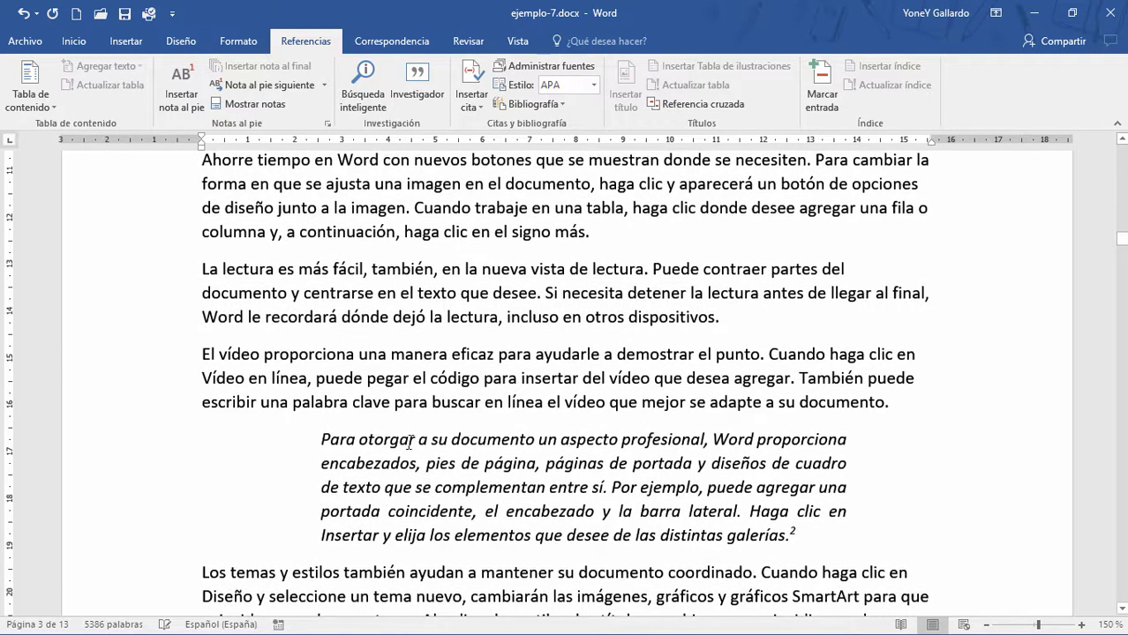
drag(79, 444, 119, 551)
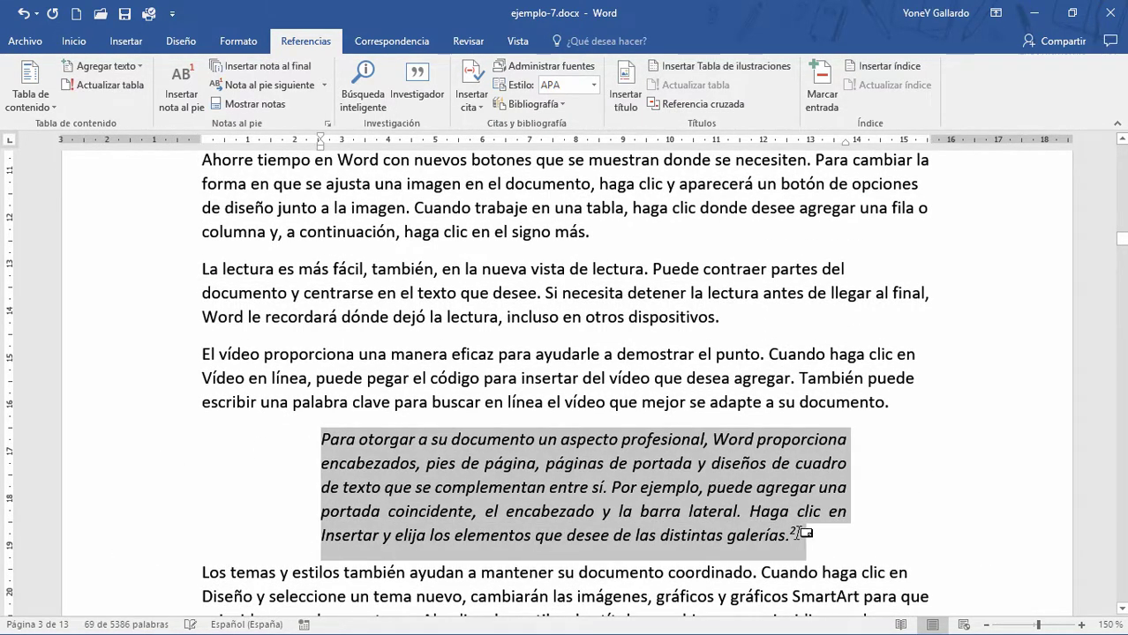
scroll(432, 489, down, 5)
click(180, 432)
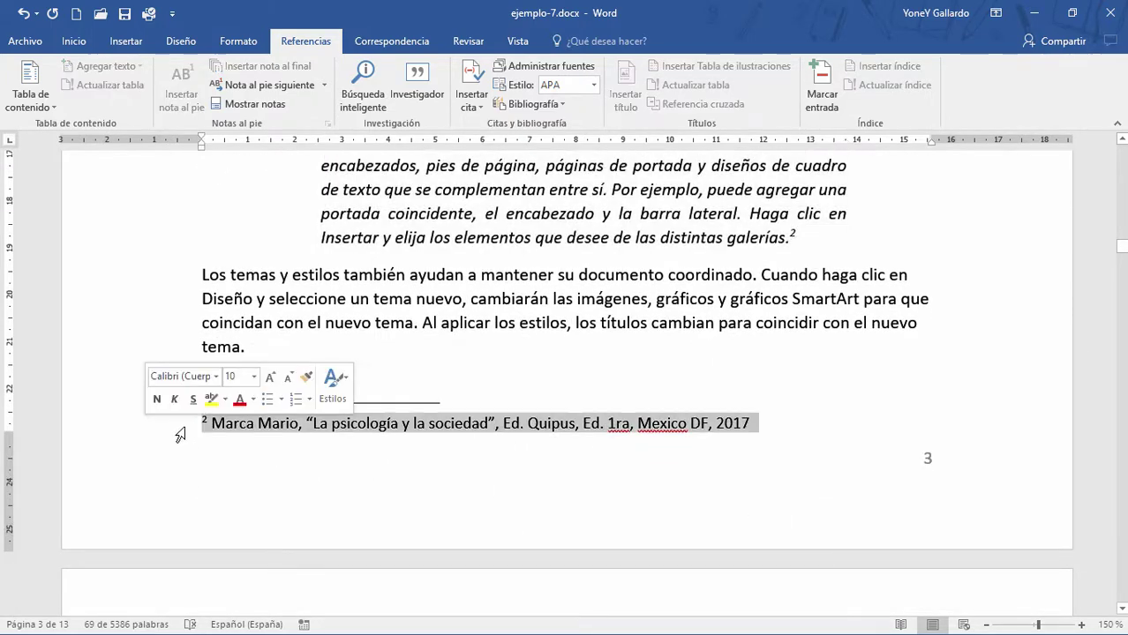
click(398, 466)
key(ctrl+z)
key(ctrl+z)
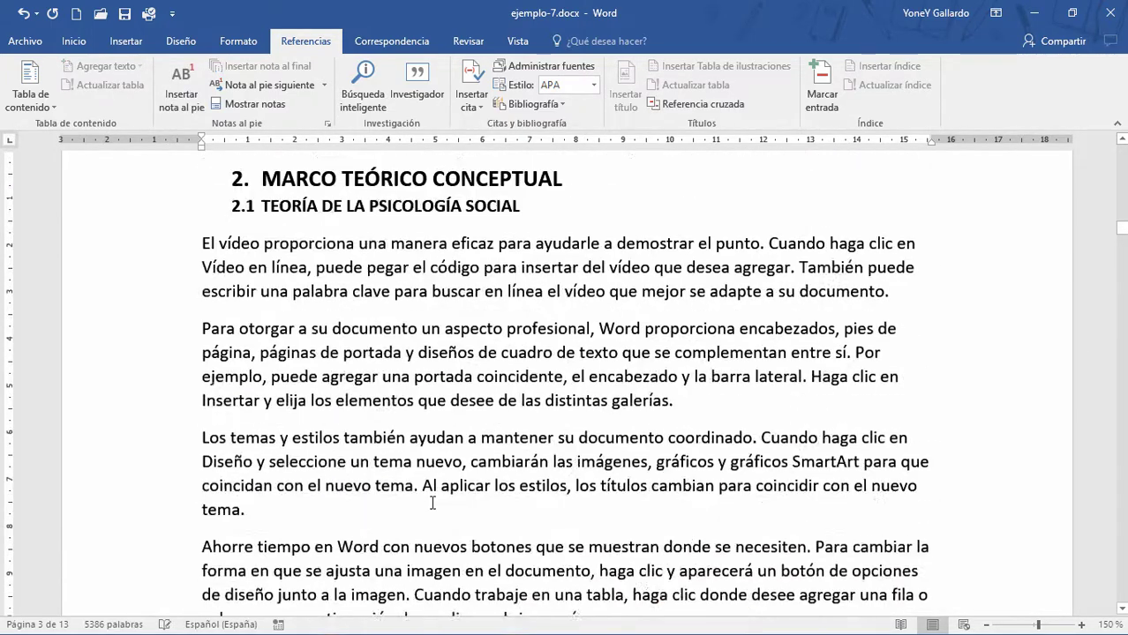
key(Page_Up)
key(Page_Up)
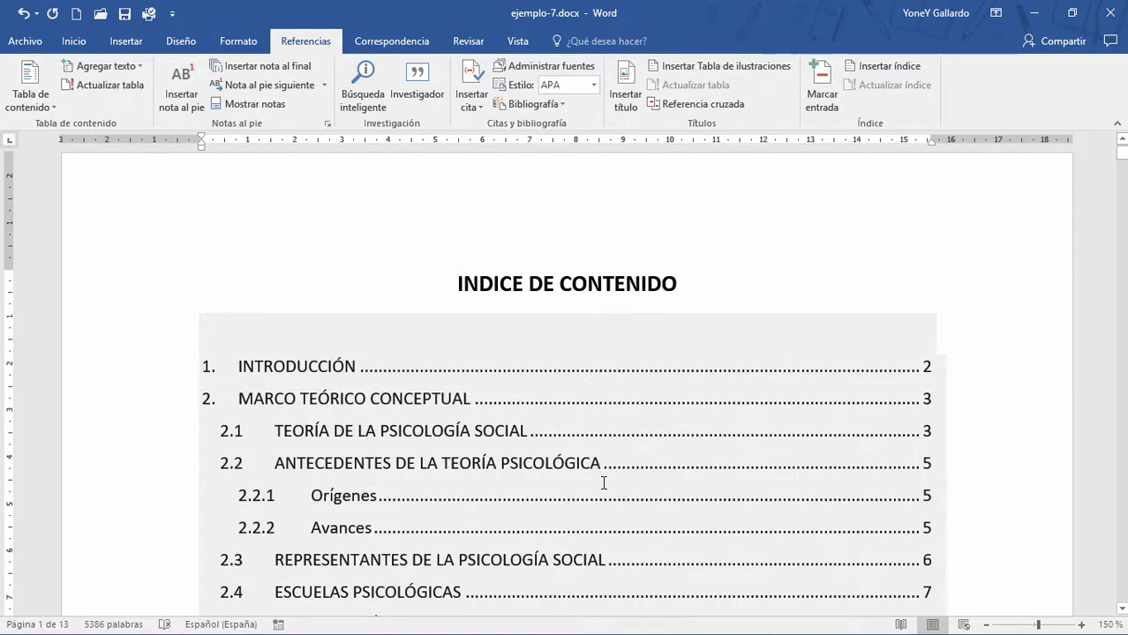
key(Page_Up)
scroll(624, 450, down, 7)
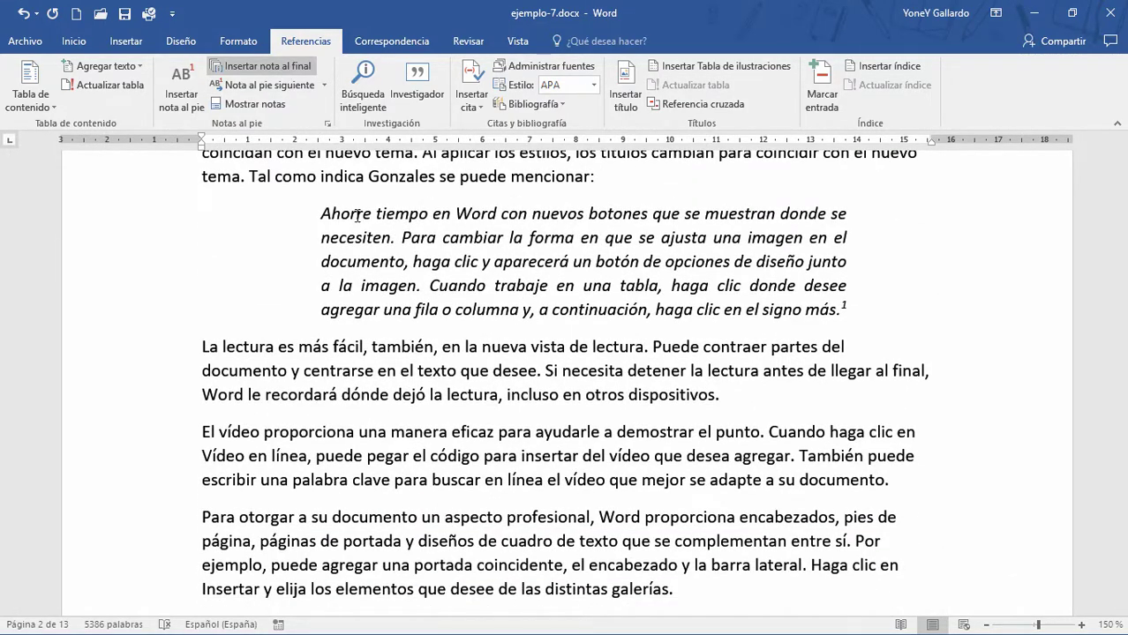
scroll(531, 305, down, 4)
scroll(362, 395, down, 2)
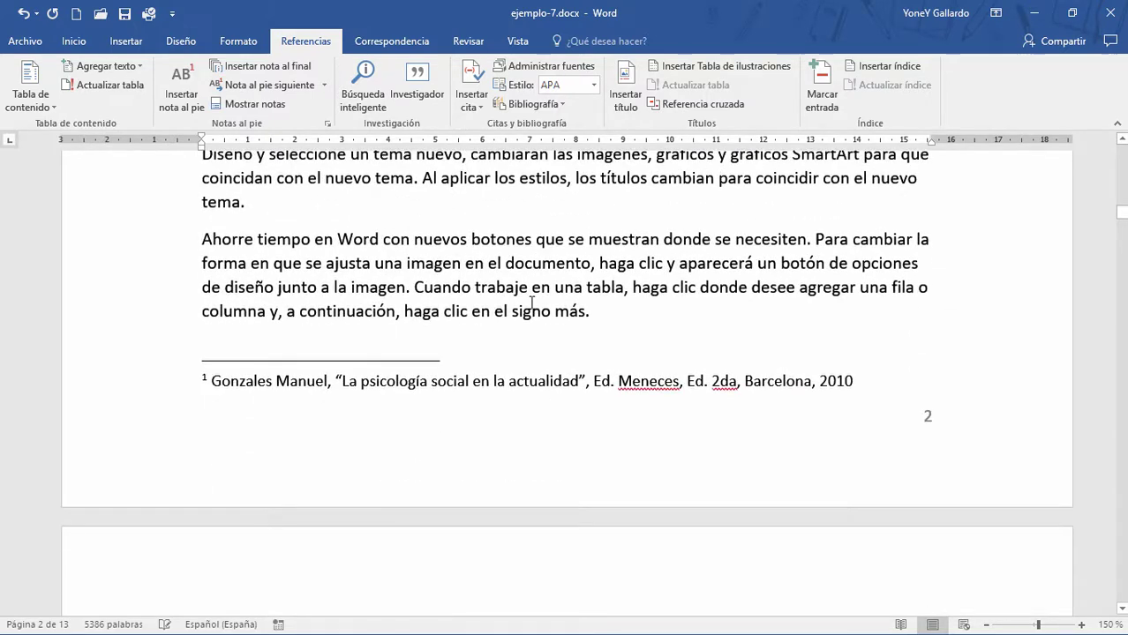
click(250, 386)
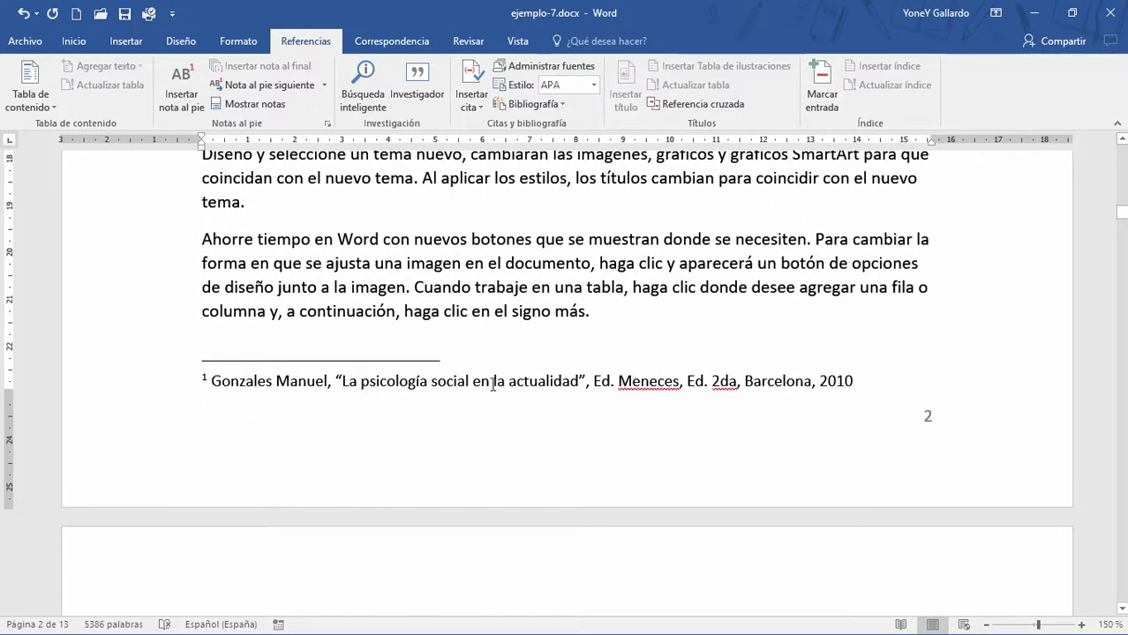
mouse_move(855, 381)
mouse_down()
mouse_move(328, 367)
mouse_move(210, 382)
mouse_up()
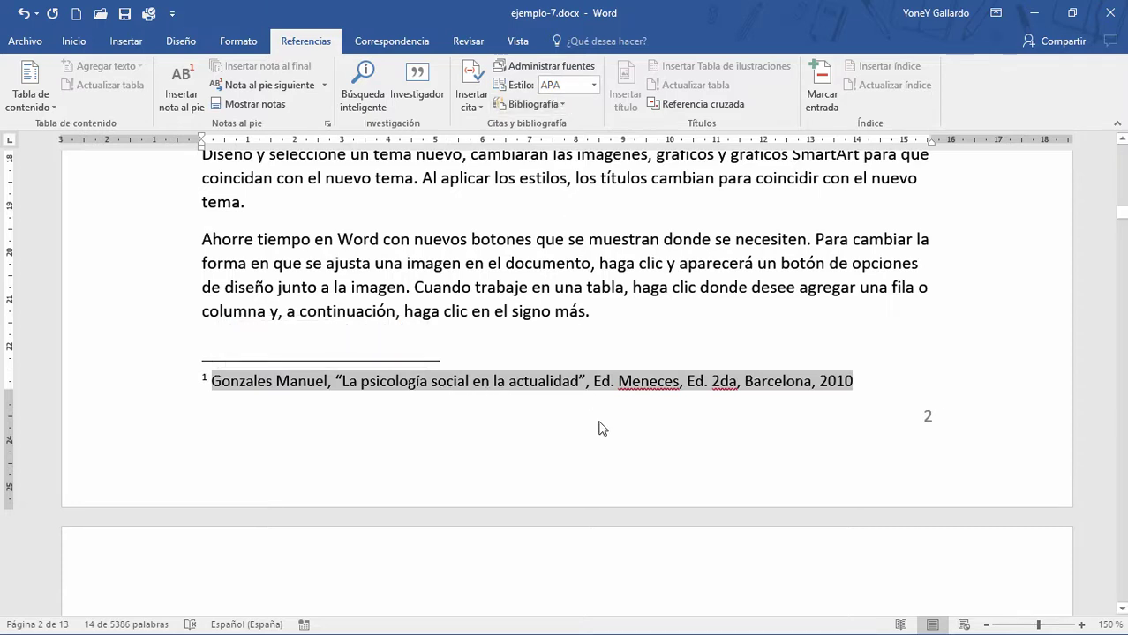
click(430, 388)
scroll(476, 379, up, 3)
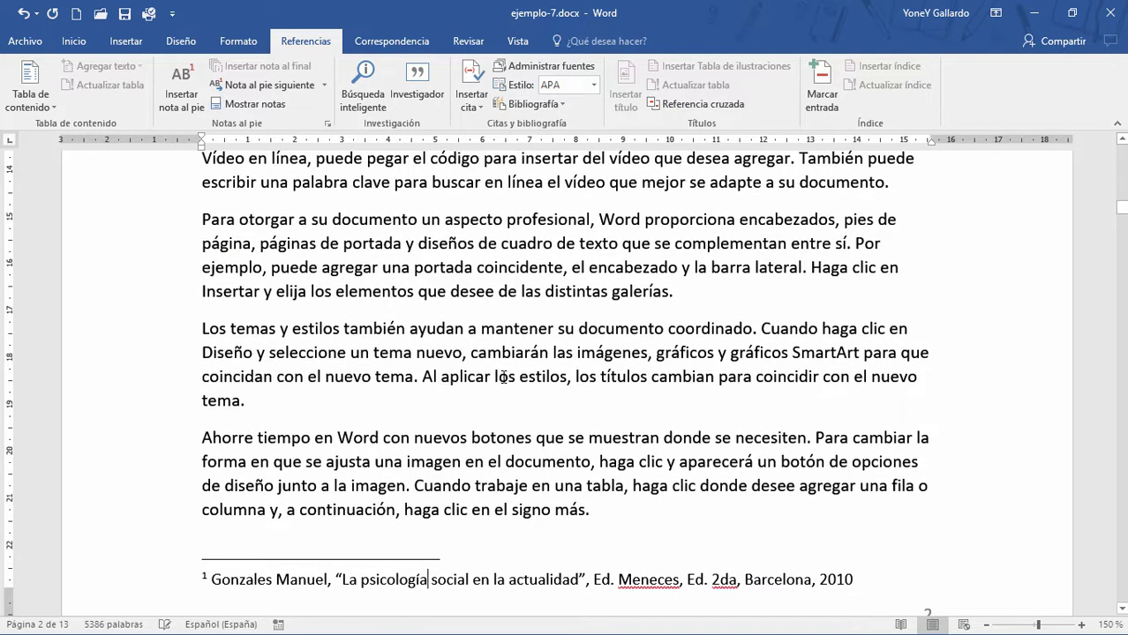
scroll(504, 377, up, 2)
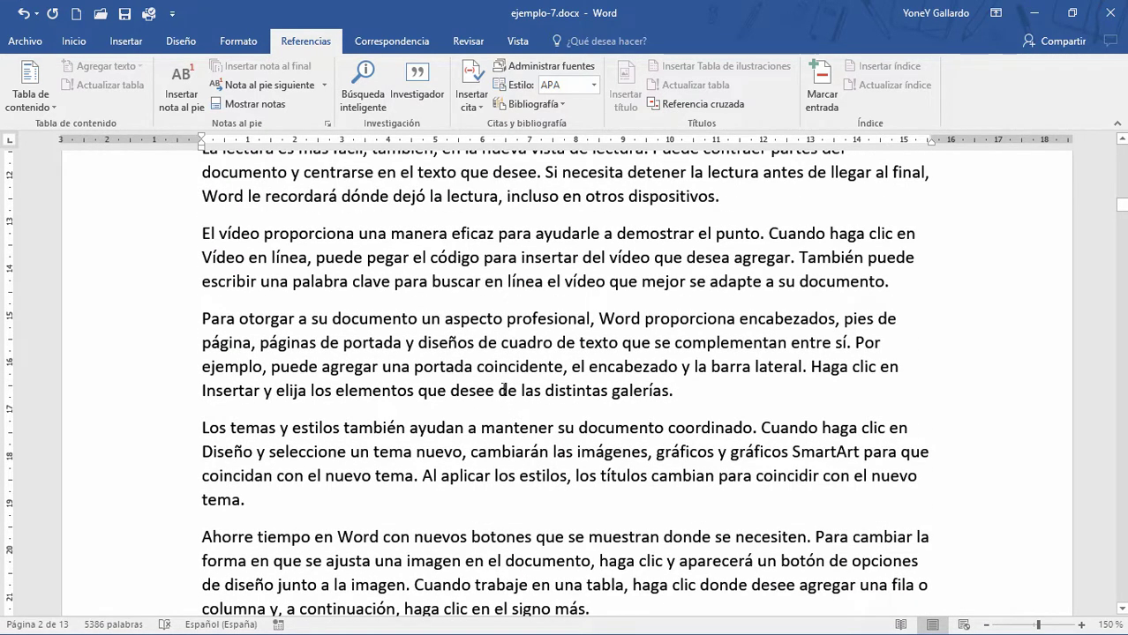
click(642, 318)
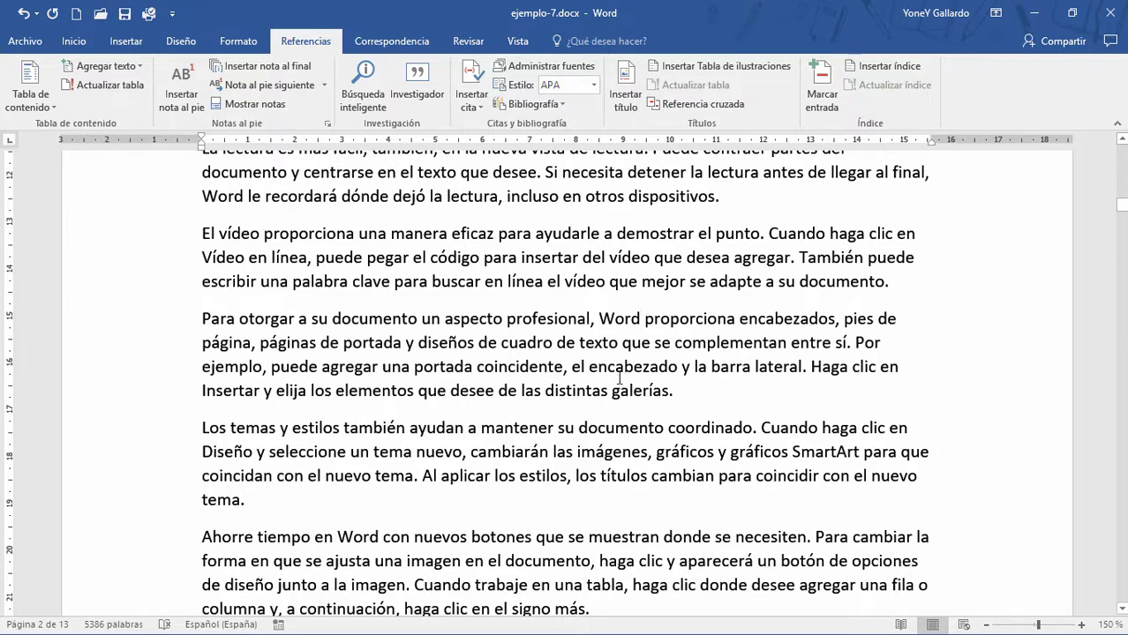
Select the 'Para otorgar' paragraph on page 2 and review the surrounding text.
drag(643, 318, 591, 323)
drag(205, 318, 684, 398)
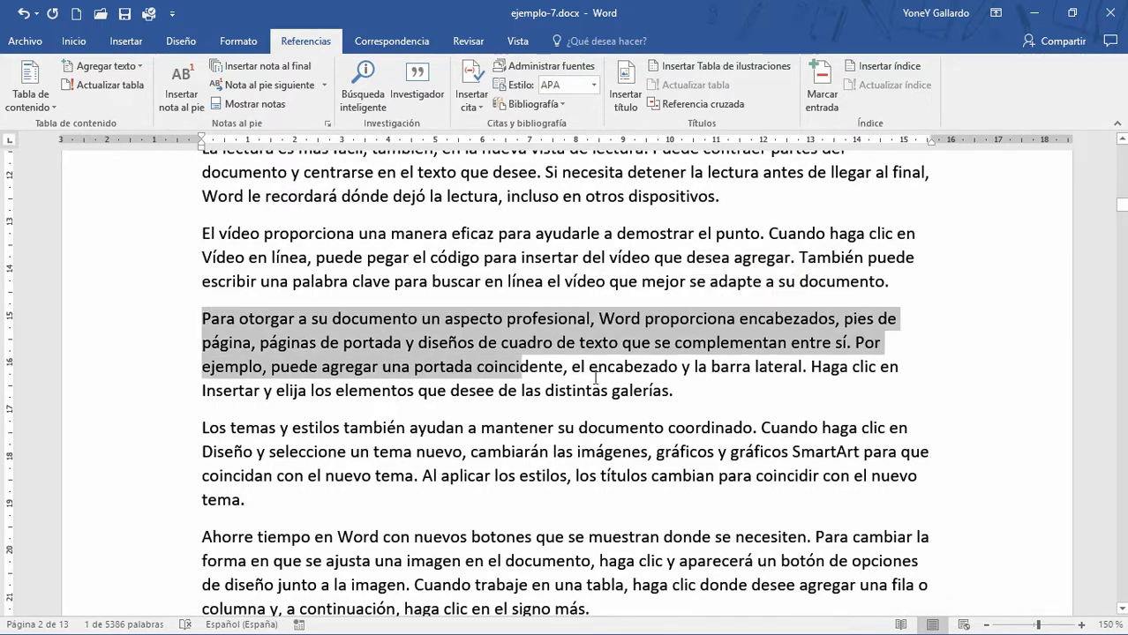
click(713, 429)
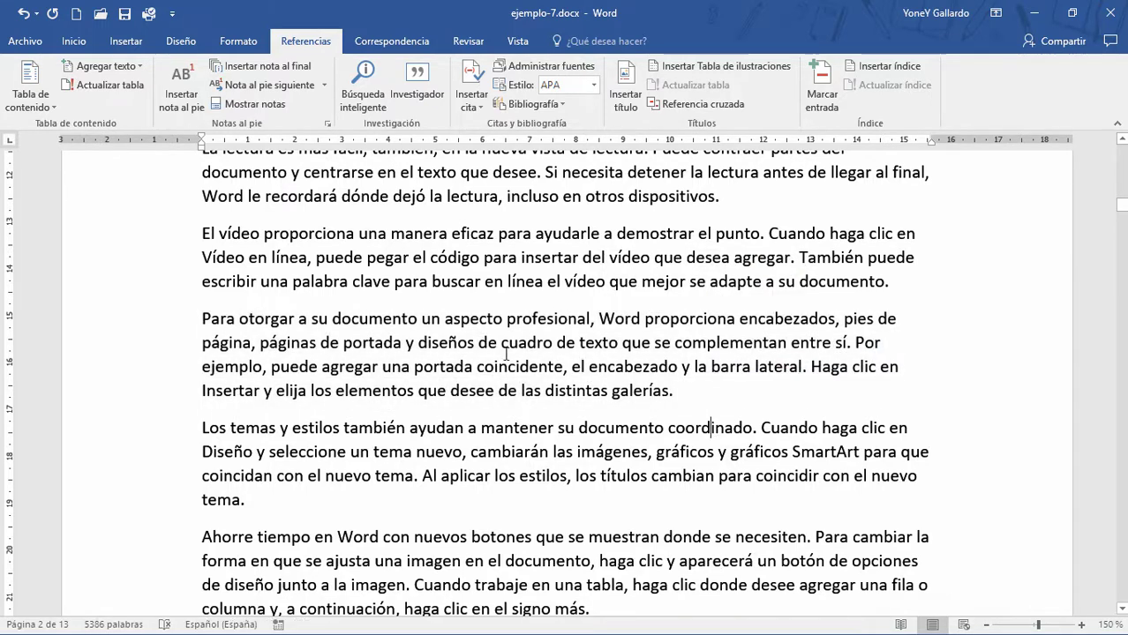
drag(137, 328, 151, 396)
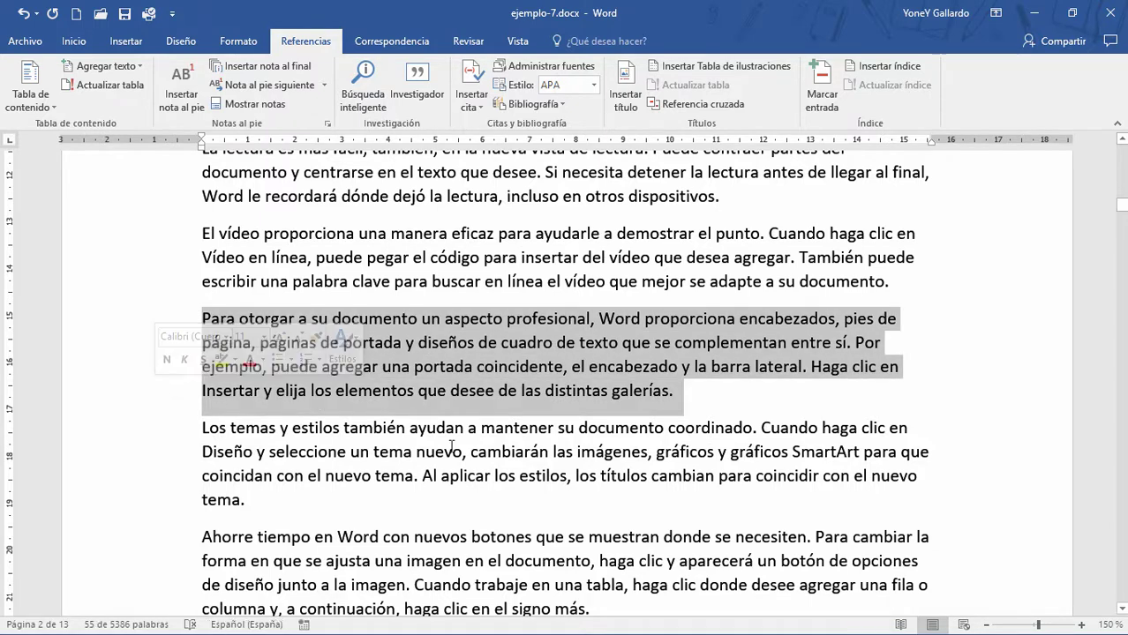
click(660, 459)
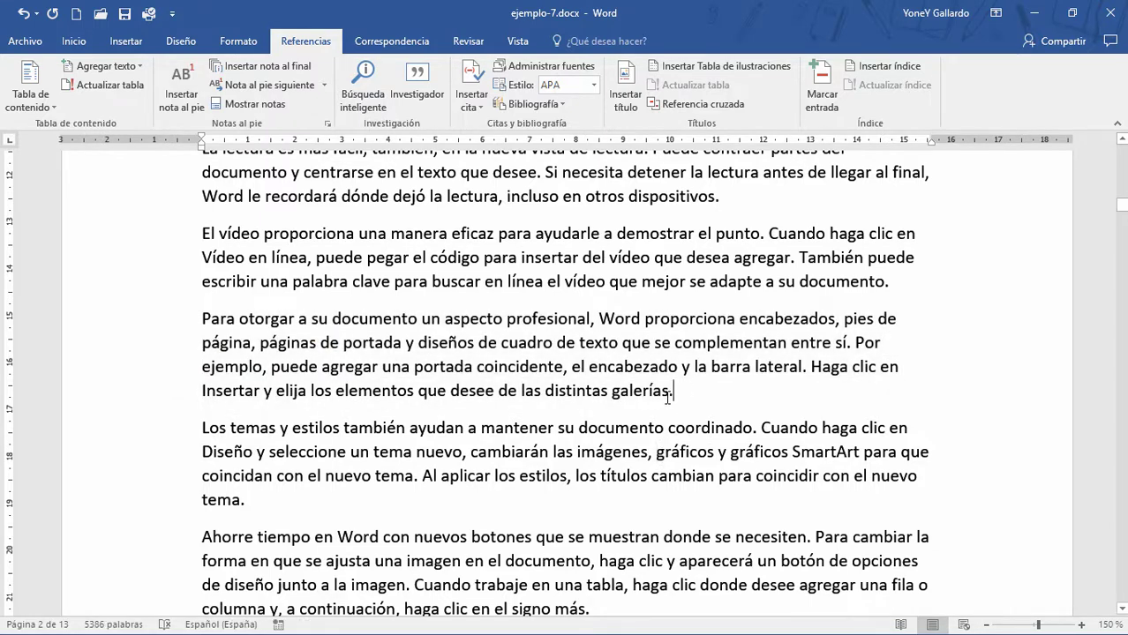
drag(109, 322, 116, 399)
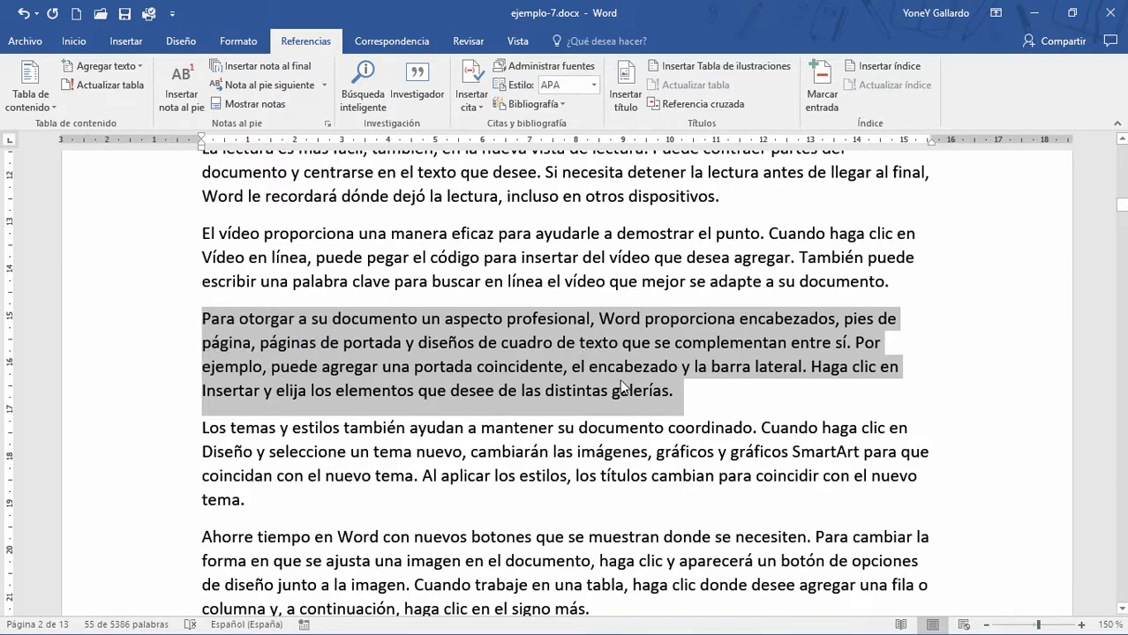
click(675, 392)
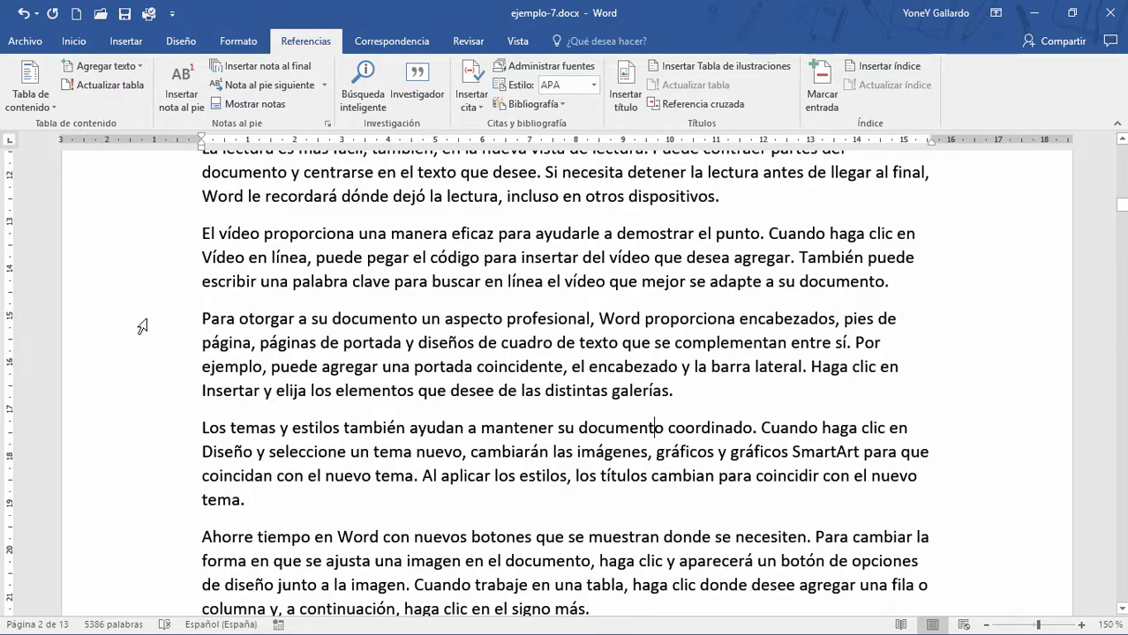
double_click(144, 353)
scroll(154, 393, up, 3)
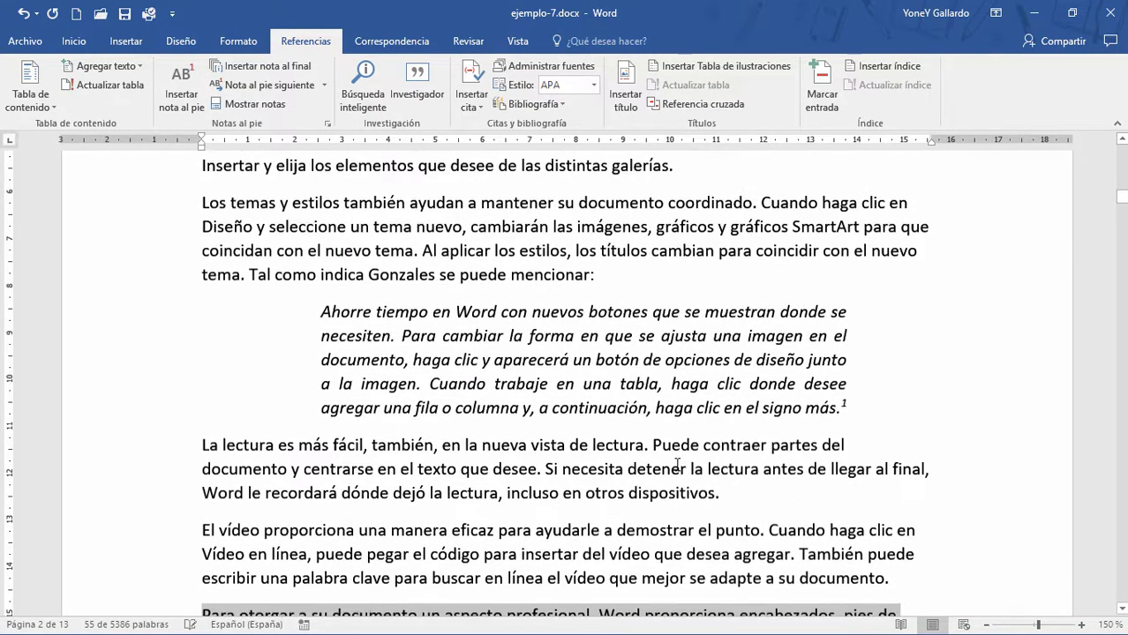
scroll(269, 284, down, 1)
scroll(269, 284, up, 2)
scroll(270, 285, up, 1)
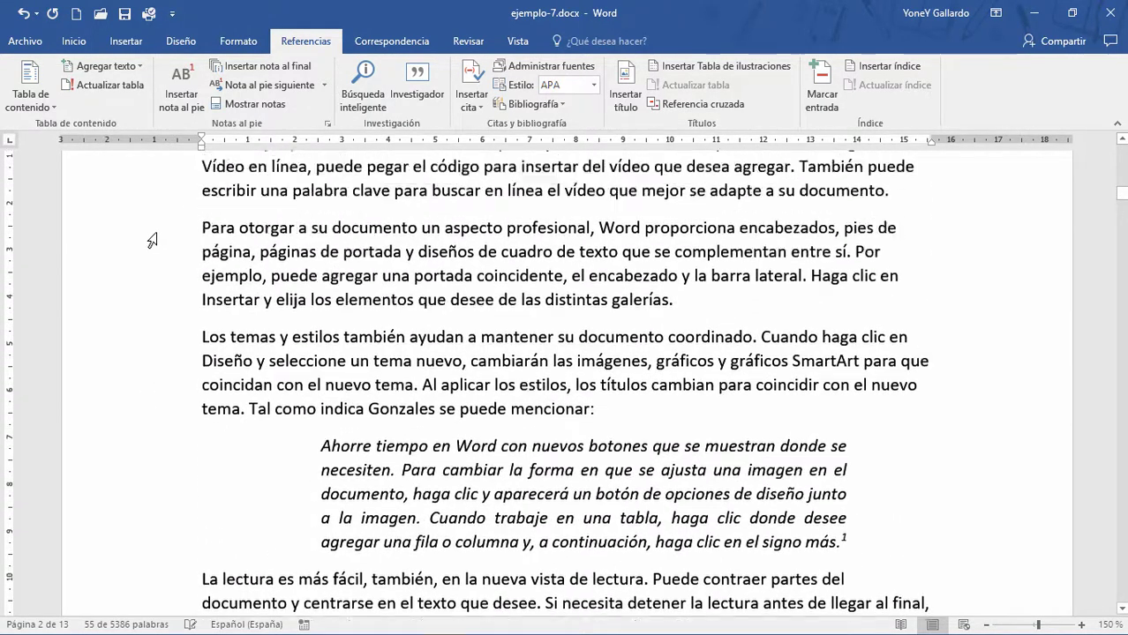
scroll(269, 287, up, 1)
scroll(269, 293, down, 3)
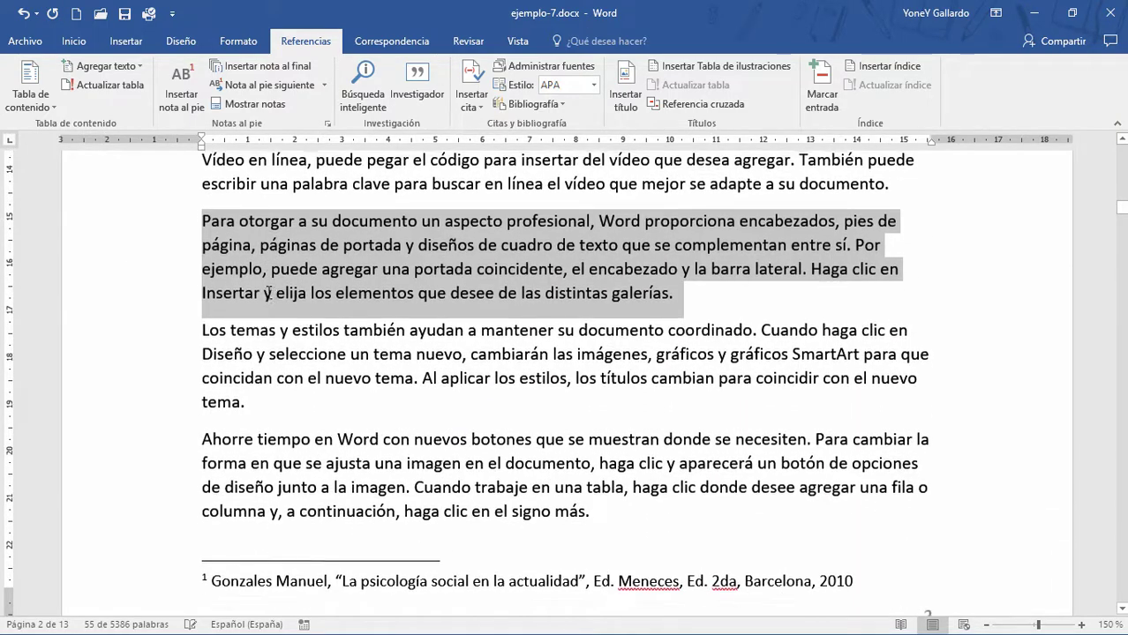
scroll(269, 293, down, 3)
scroll(270, 293, down, 1)
Undo and redo the last change, then delete the duplicate plain paragraph.
key(ctrl+z)
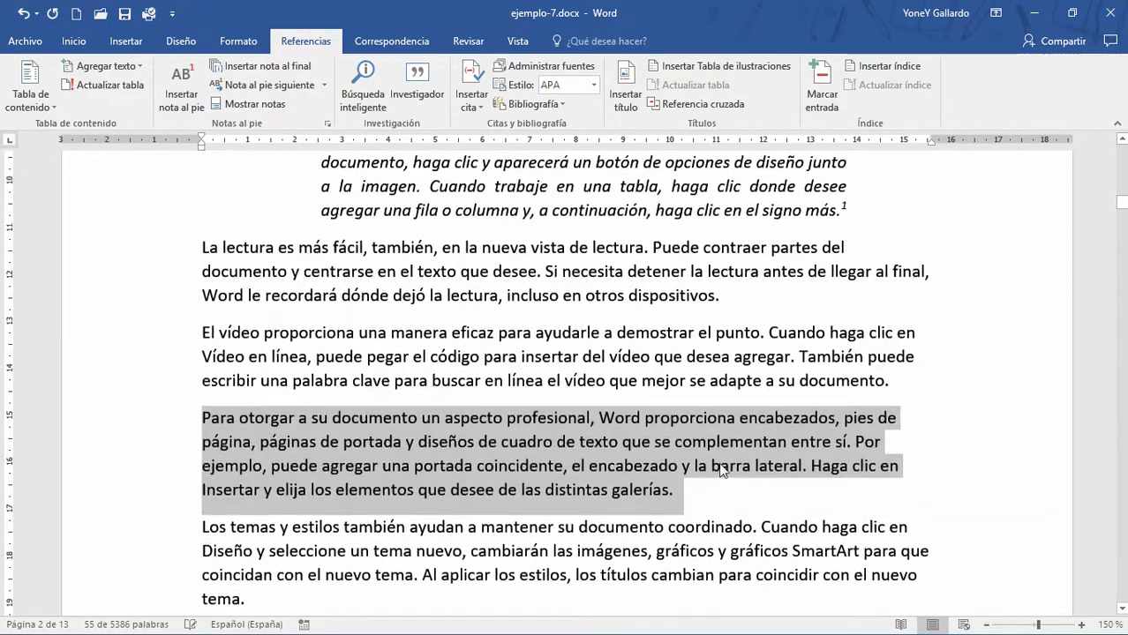
key(ctrl+y)
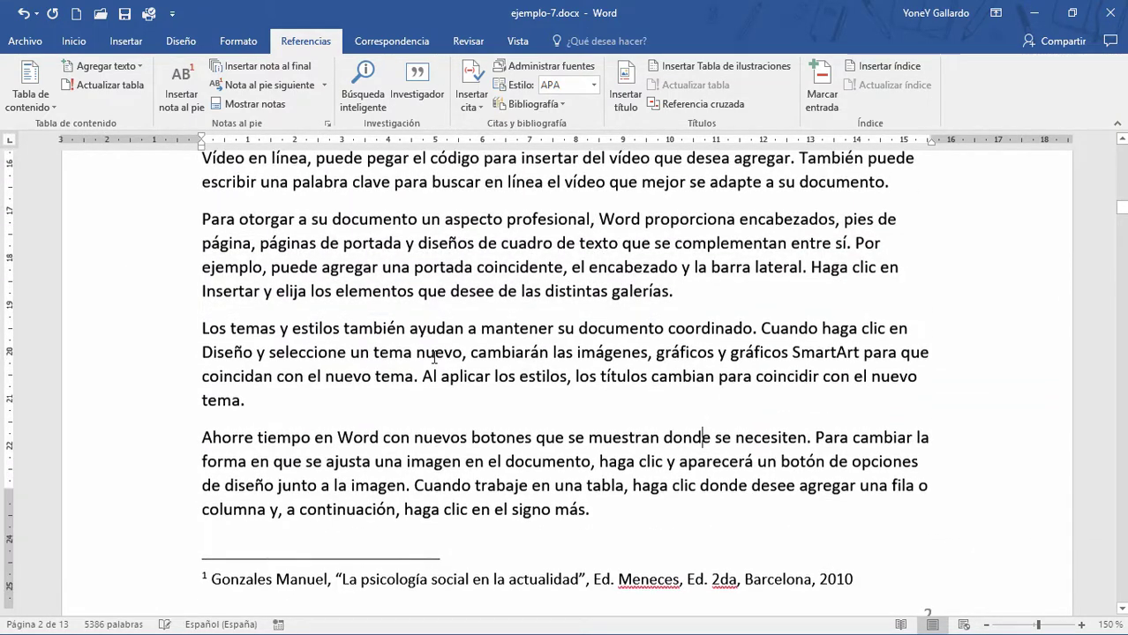
scroll(433, 358, down, 2)
scroll(431, 355, down, 4)
scroll(432, 356, up, 4)
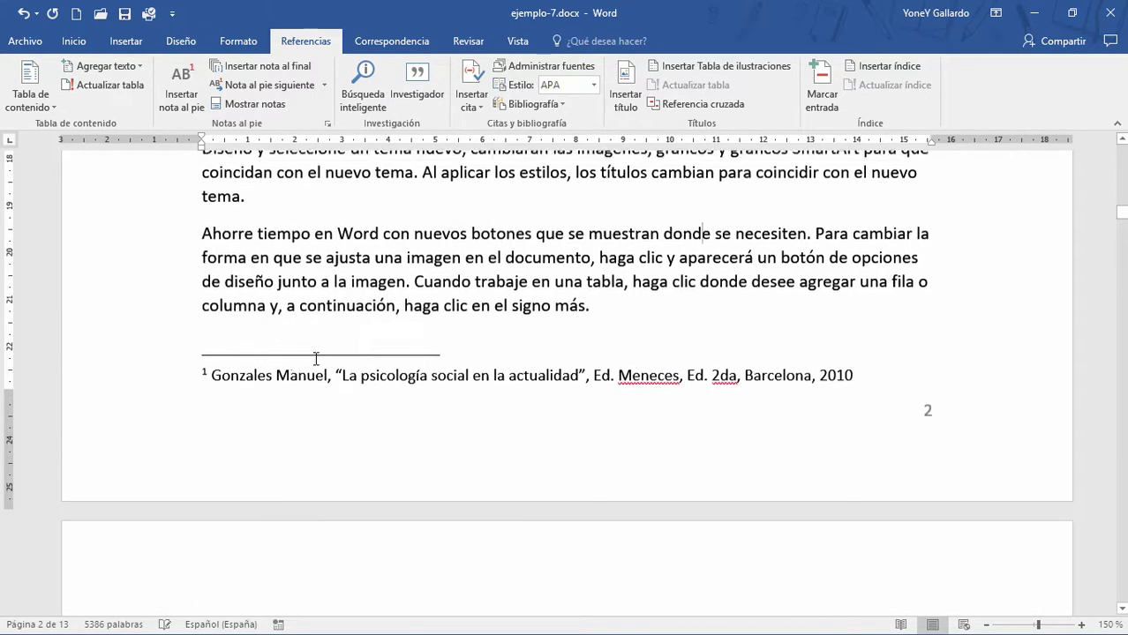
drag(151, 249, 163, 315)
key(Delete)
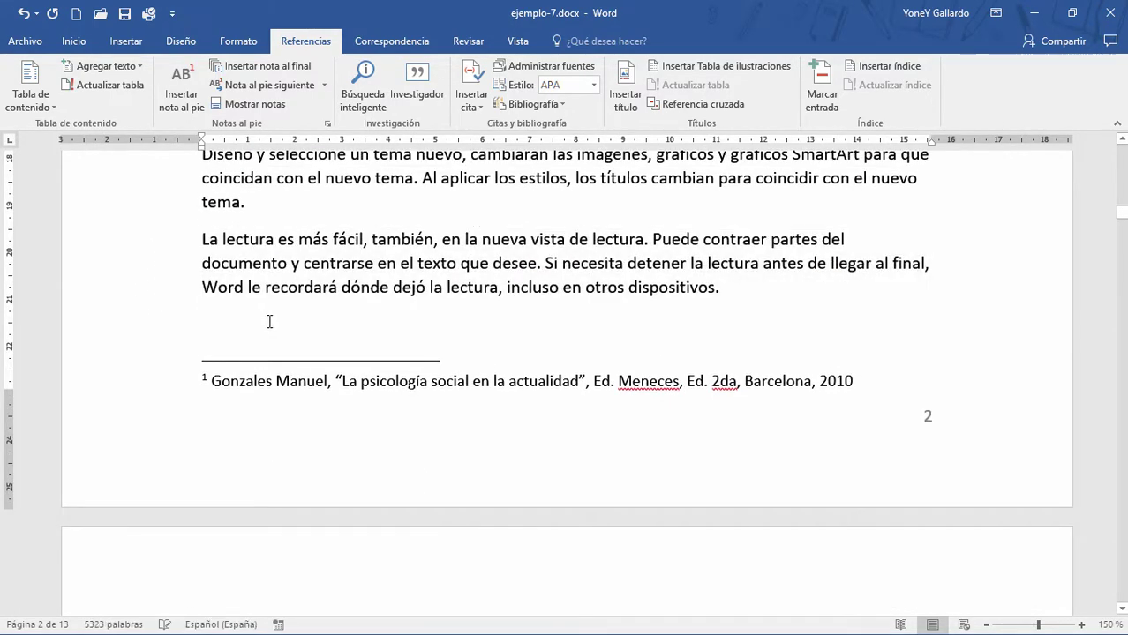
Remove the empty lines above 2. MARCO TEÓRICO CONCEPTUAL and move that heading to the next page.
scroll(277, 323, down, 4)
click(411, 395)
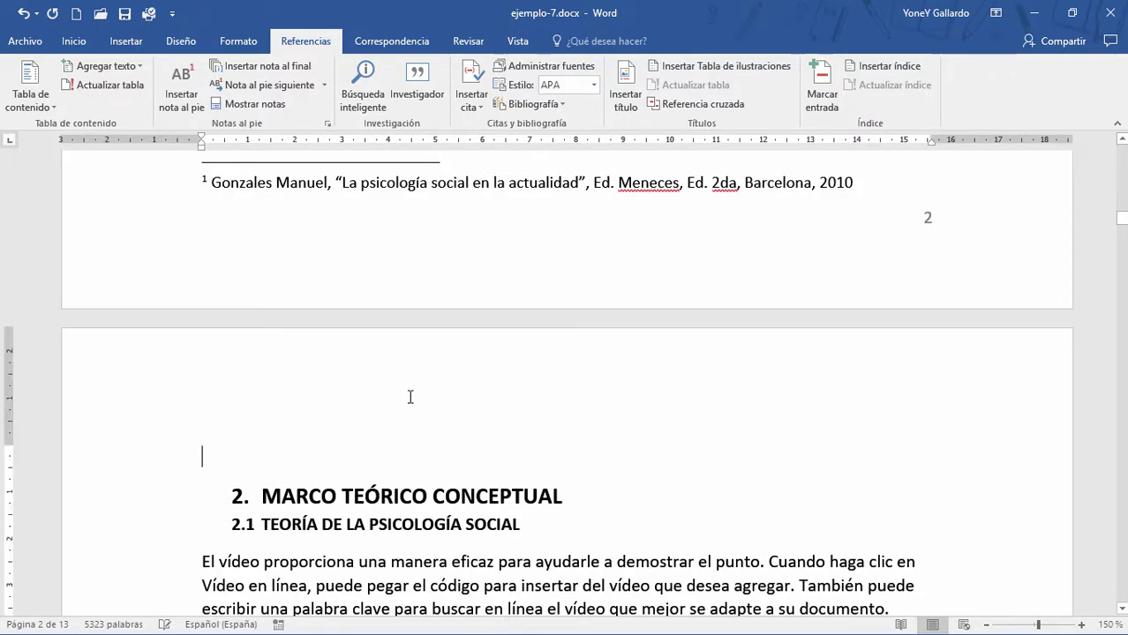
key(BackSpace)
scroll(408, 395, up, 4)
click(739, 548)
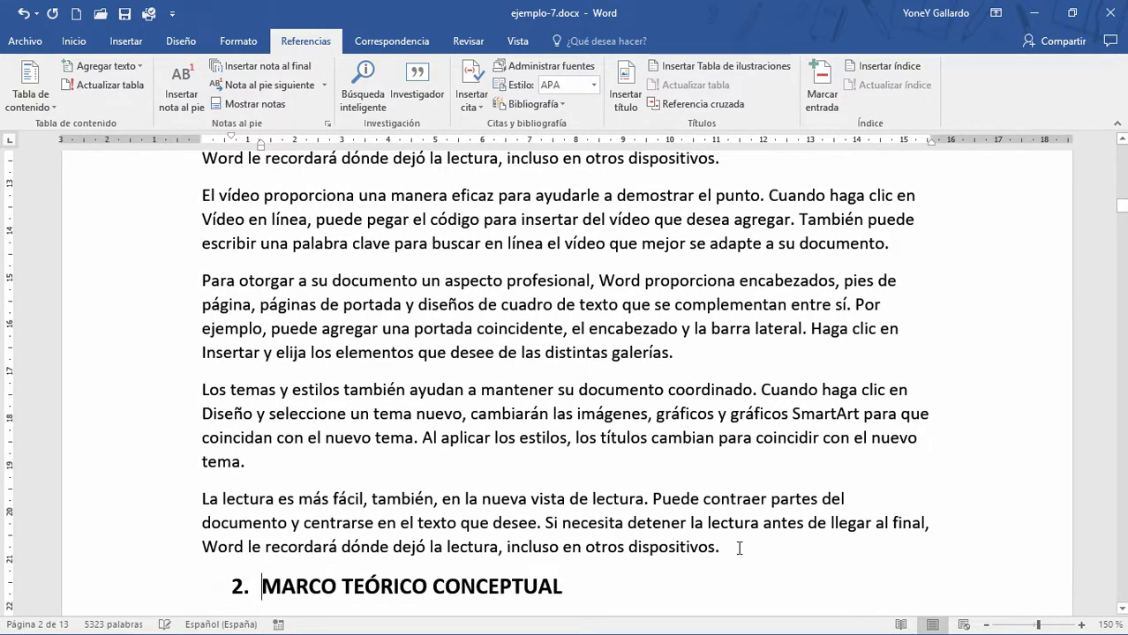
key(ctrl+Return)
scroll(669, 451, down, 4)
scroll(680, 424, up, 5)
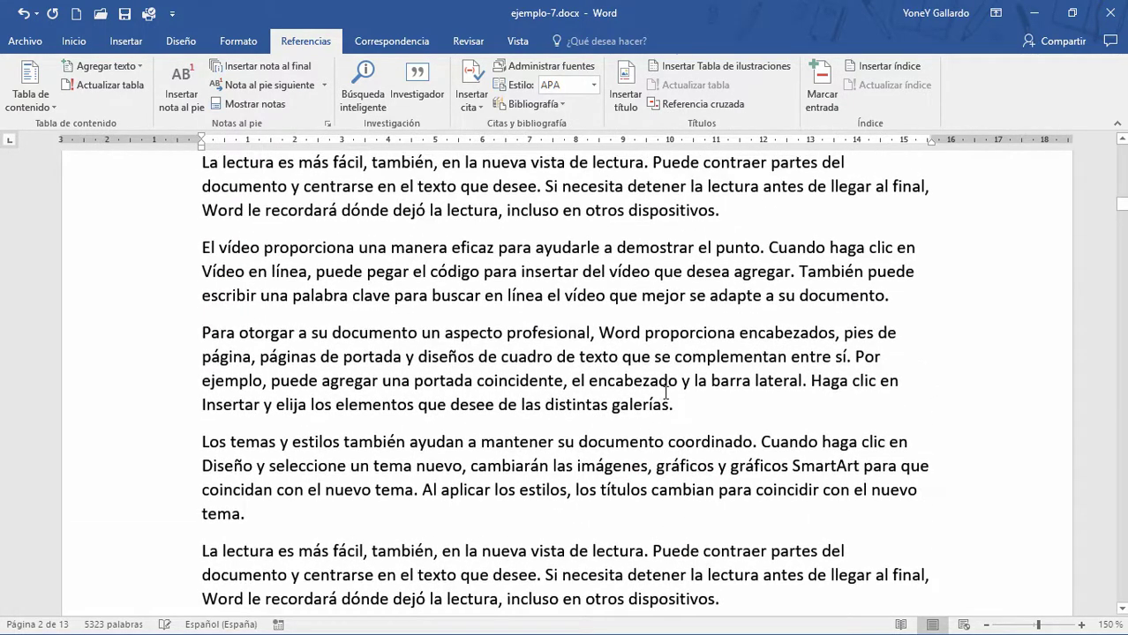
Reselect the 'Para otorgar' paragraph and leave the insertion point after 'galerías.'.
double_click(139, 401)
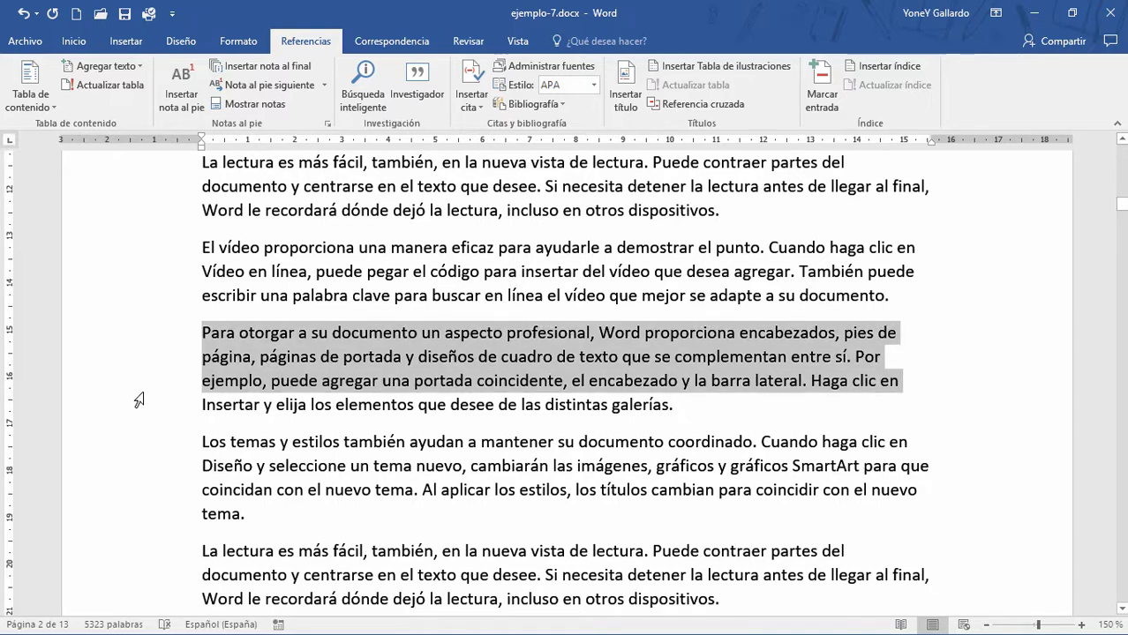
click(691, 408)
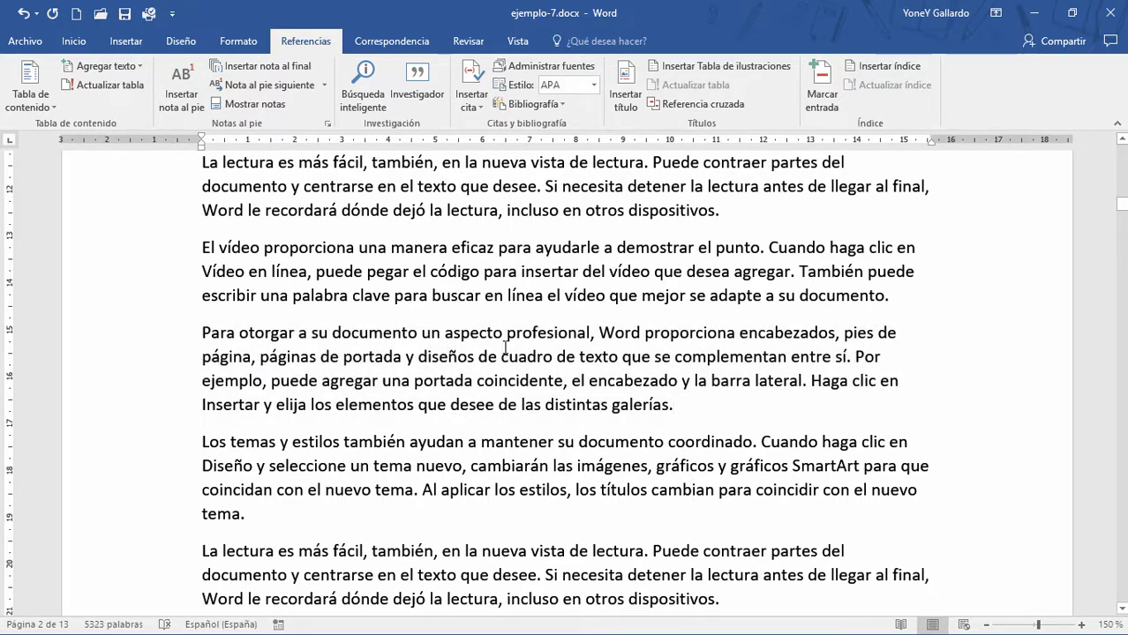
drag(161, 334, 161, 406)
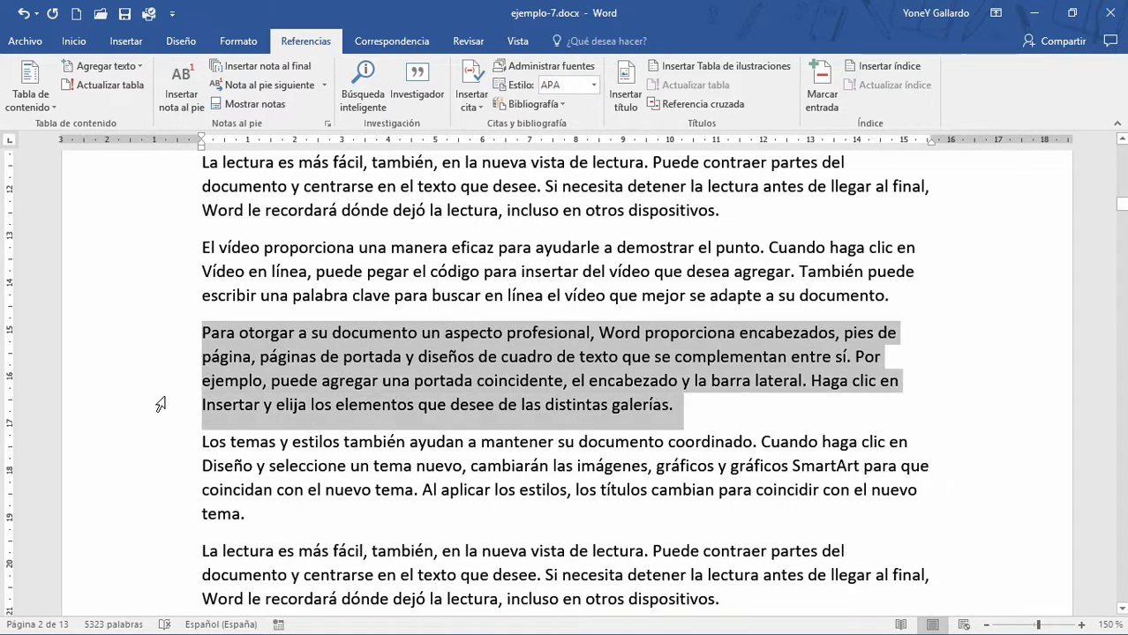
click(701, 408)
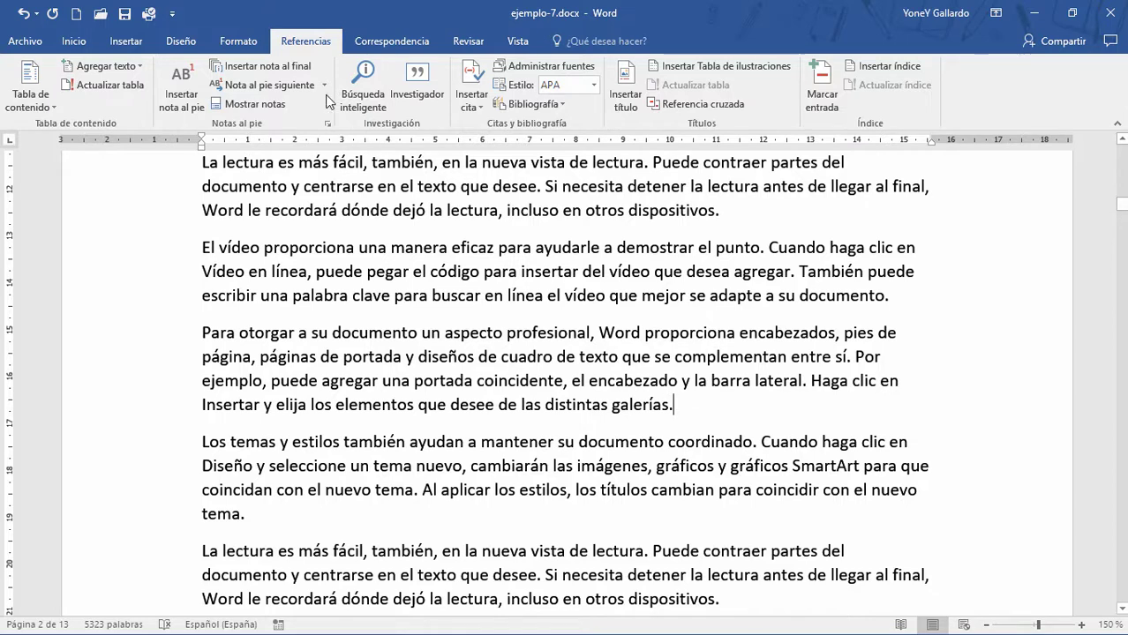
Insert endnote i after 'galerías.', which lands under 4. BIBLIOGRAFÍA on page 13, and hide page white space.
click(271, 71)
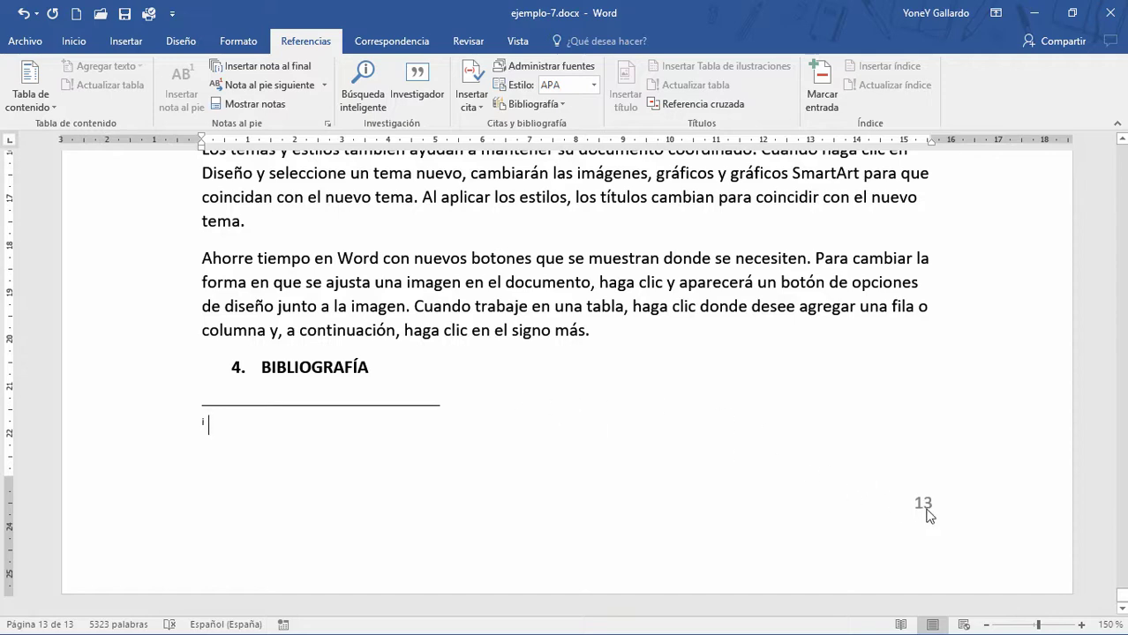
scroll(926, 515, up, 5)
scroll(927, 512, up, 5)
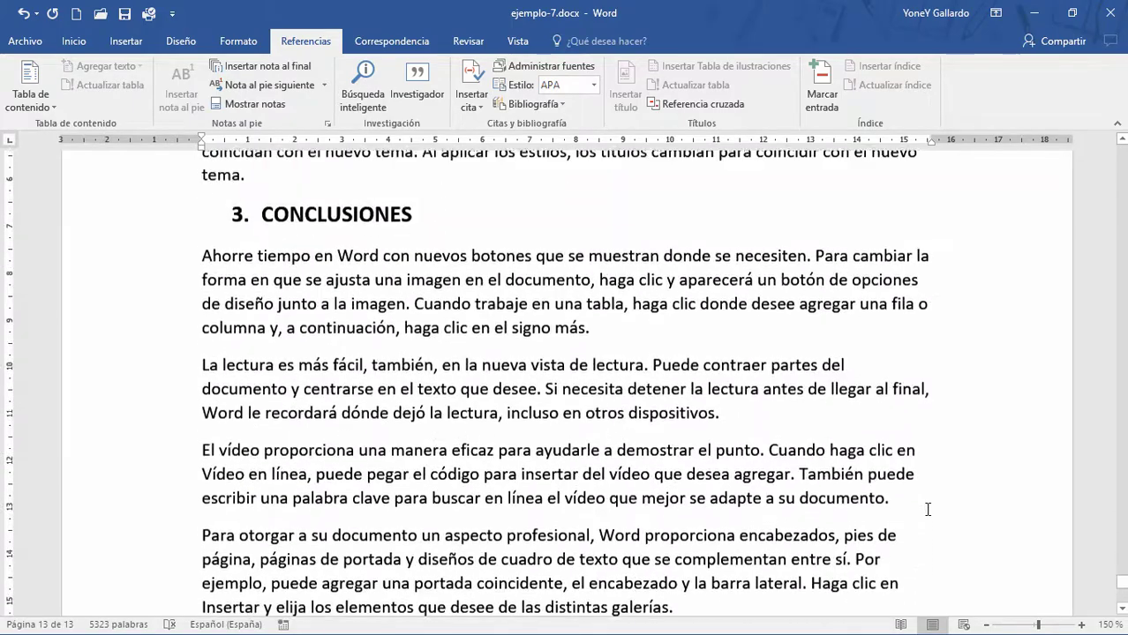
scroll(928, 510, up, 1)
scroll(928, 509, up, 5)
scroll(928, 509, down, 6)
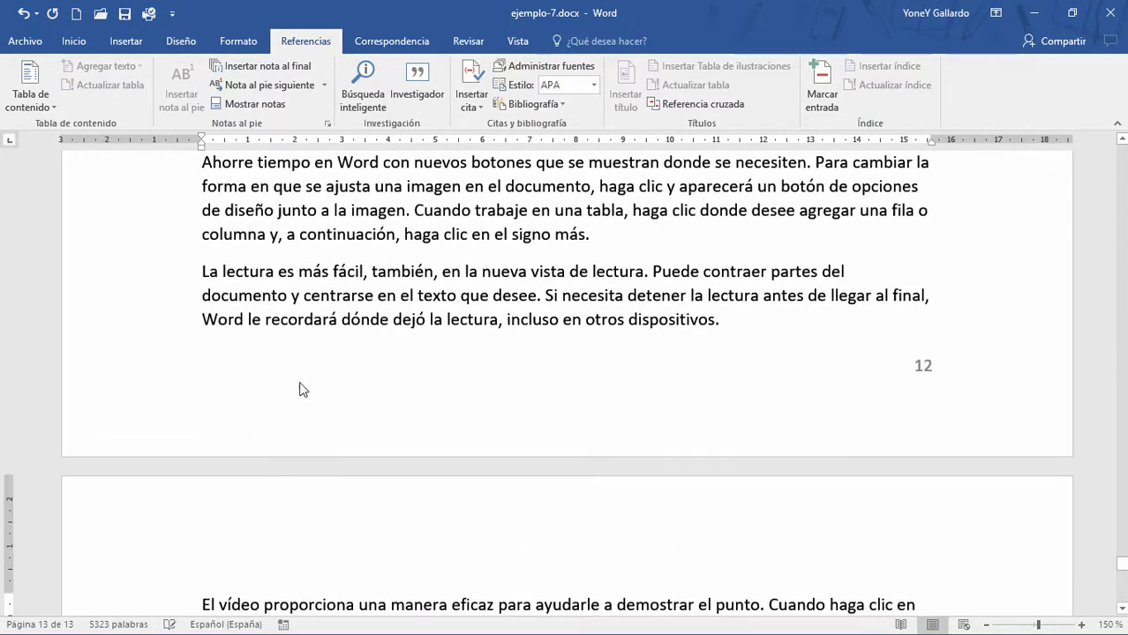
double_click(733, 456)
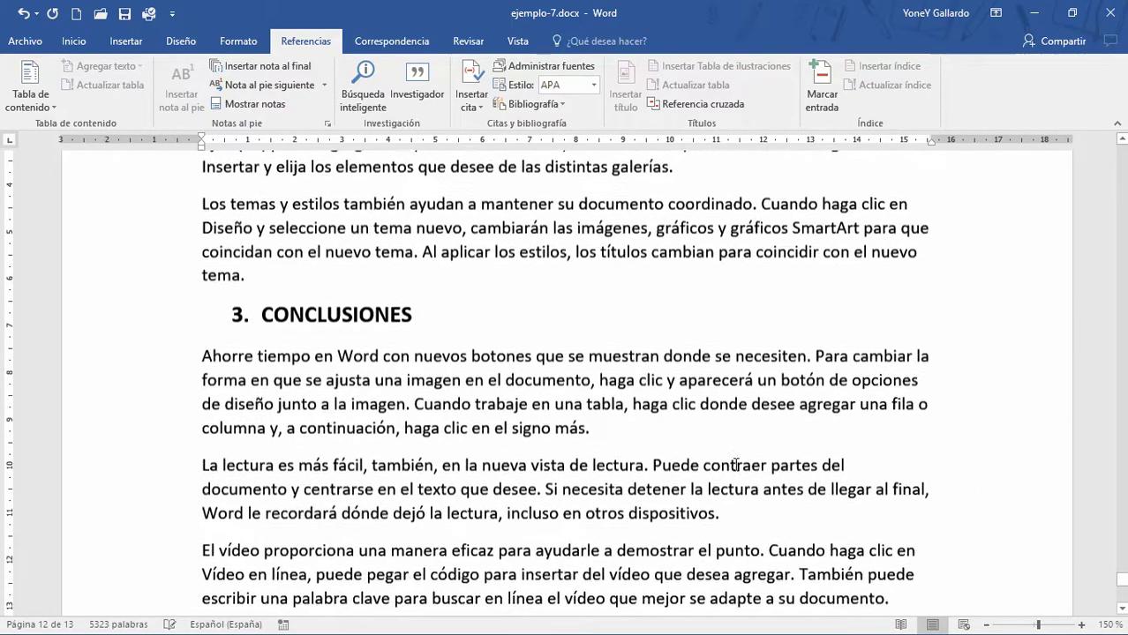
scroll(732, 459, down, 5)
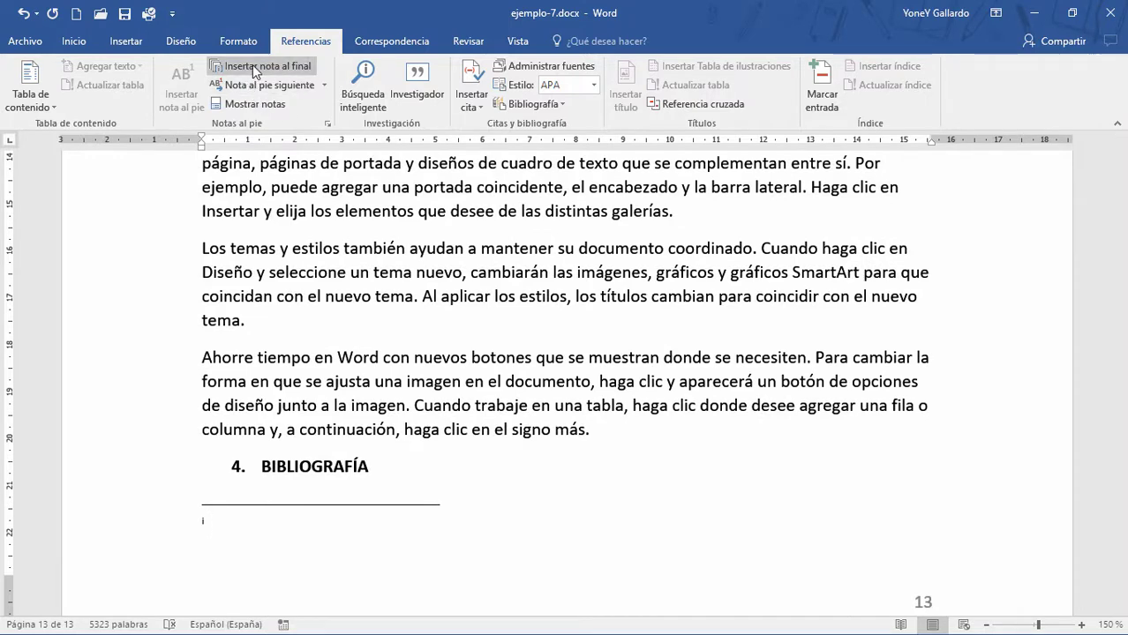
scroll(438, 385, down, 2)
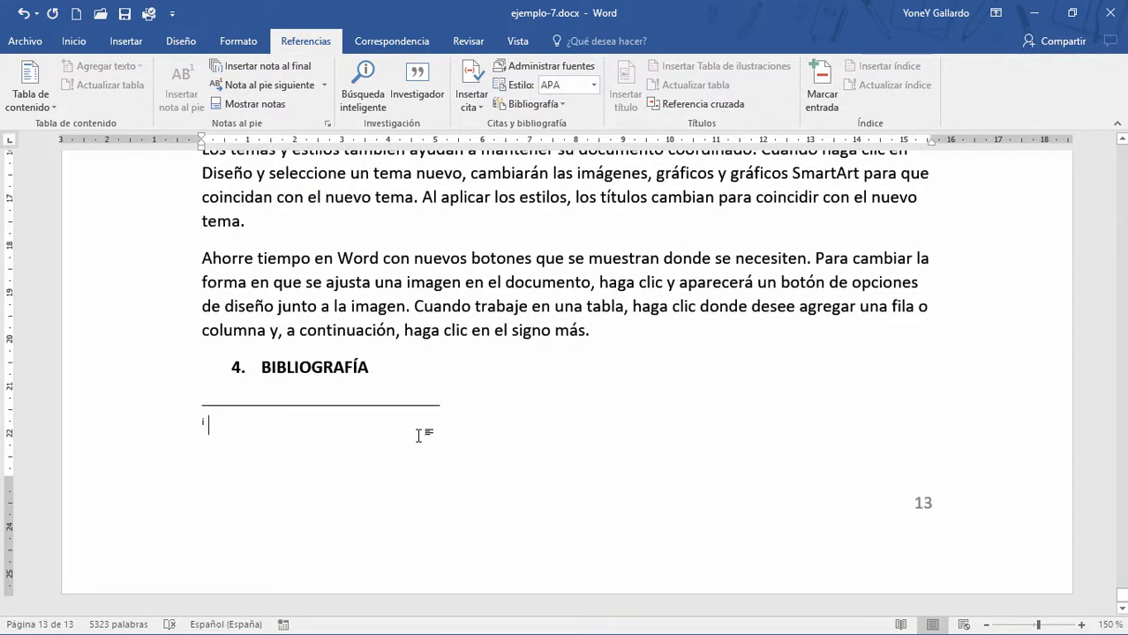
Type the endnote 'Dicha hipótesis se basa en análisis anteriores…' citing Kant, correcting typos along the way.
text(Dicha hi)
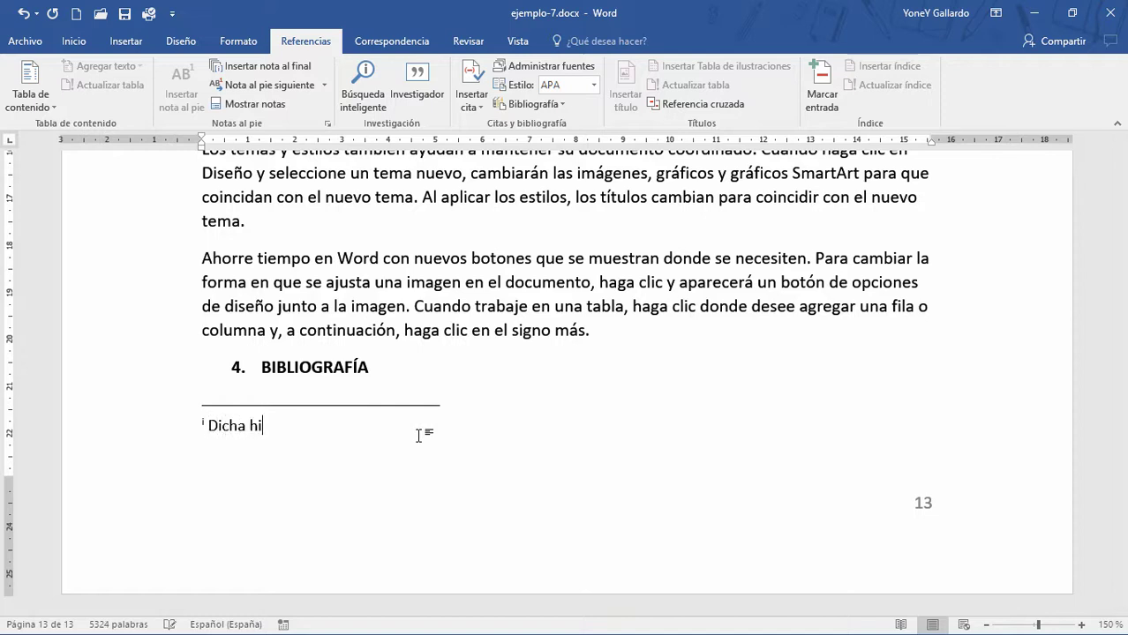
text(pótesis e)
key(BackSpace)
text(se basa en anál)
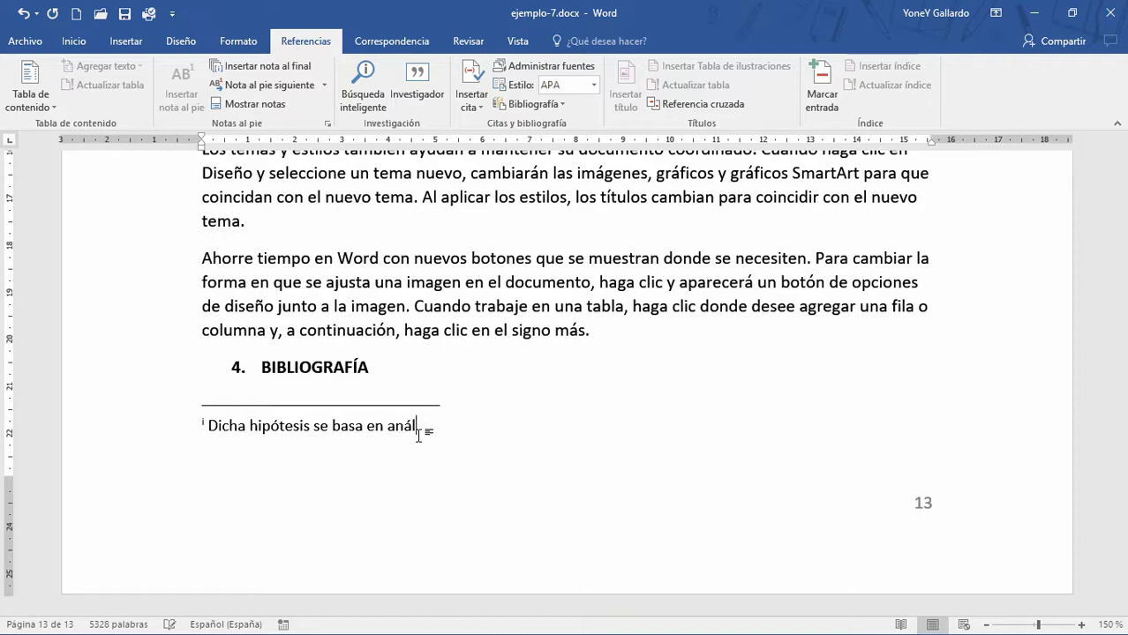
text(isss anterio)
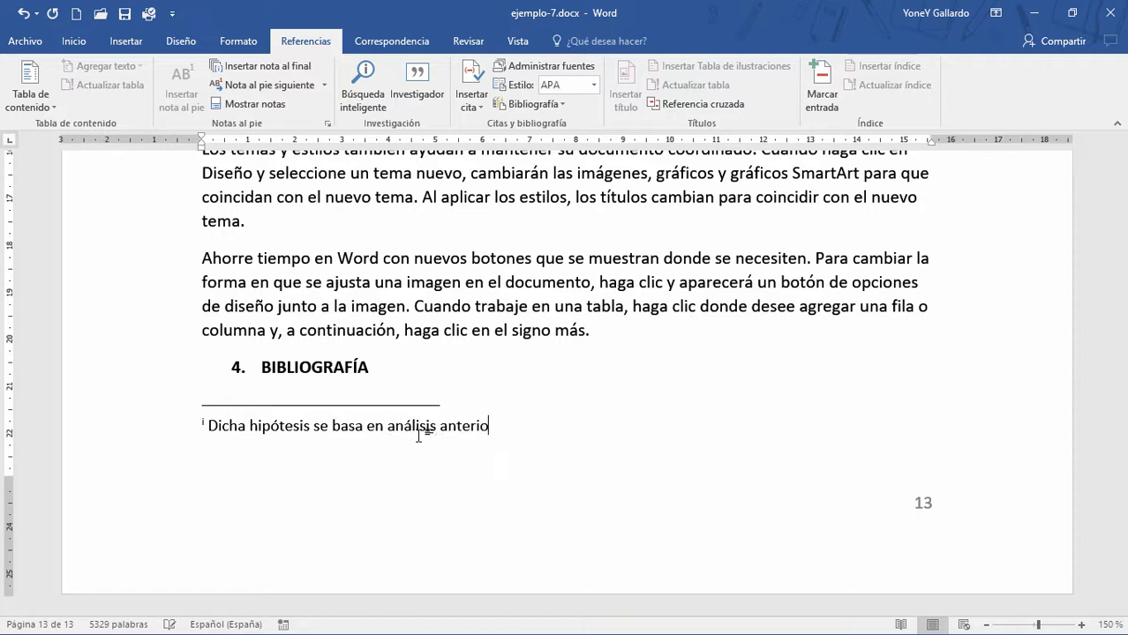
text(res sobrela tem)
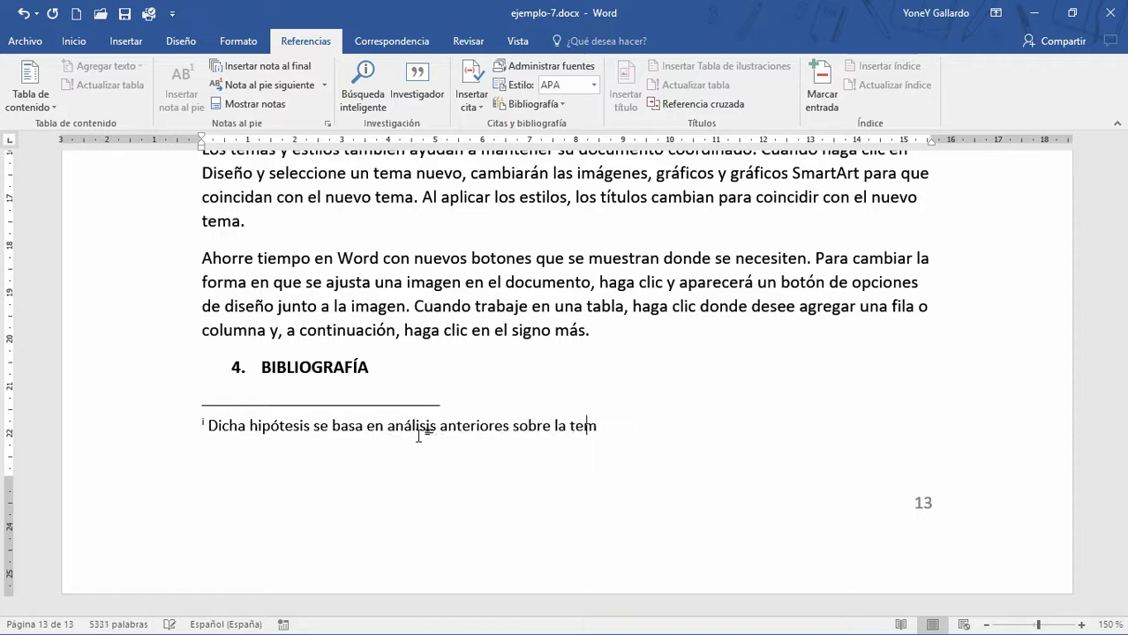
text(ática, t)
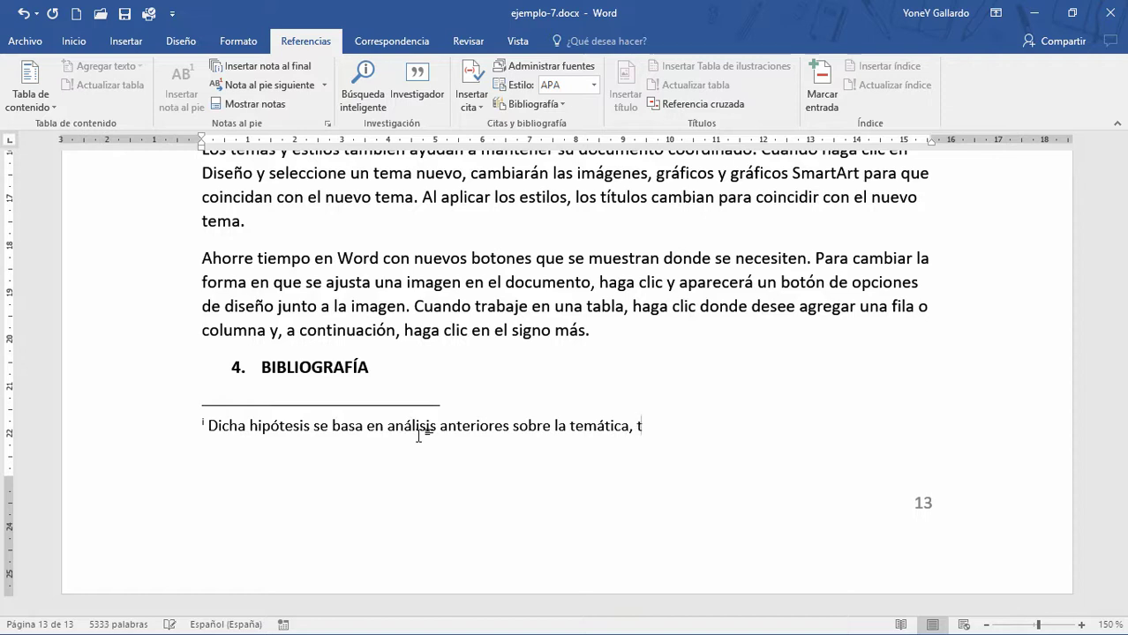
text(omando en cuenta)
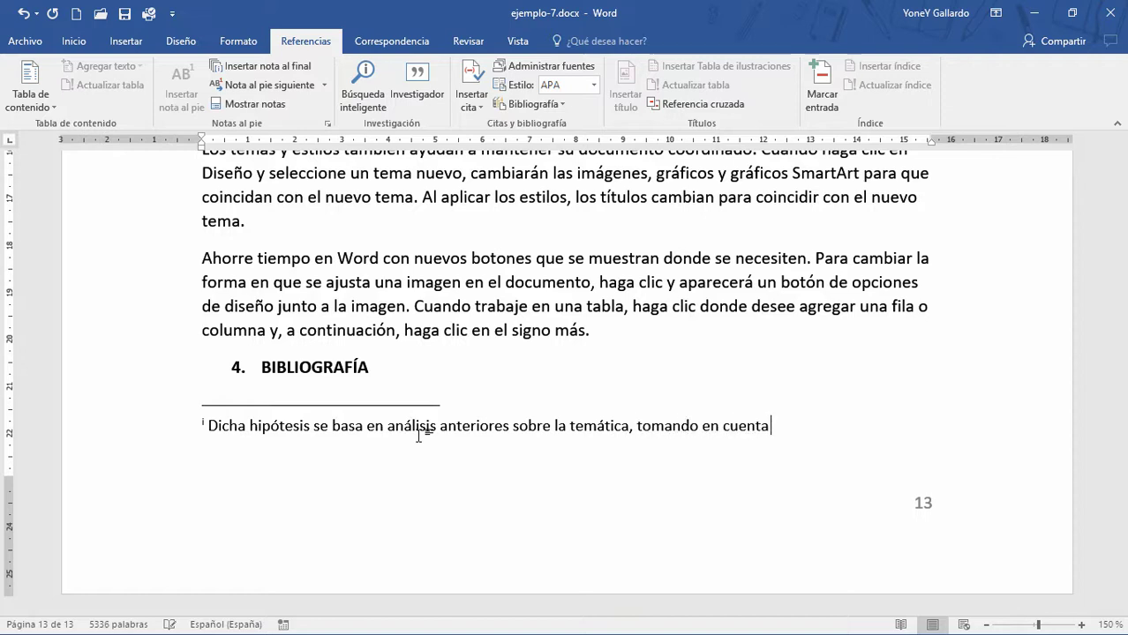
text(a sico)
text(logía osci)
key(BackSpace)
key(BackSpace)
key(BackSpace)
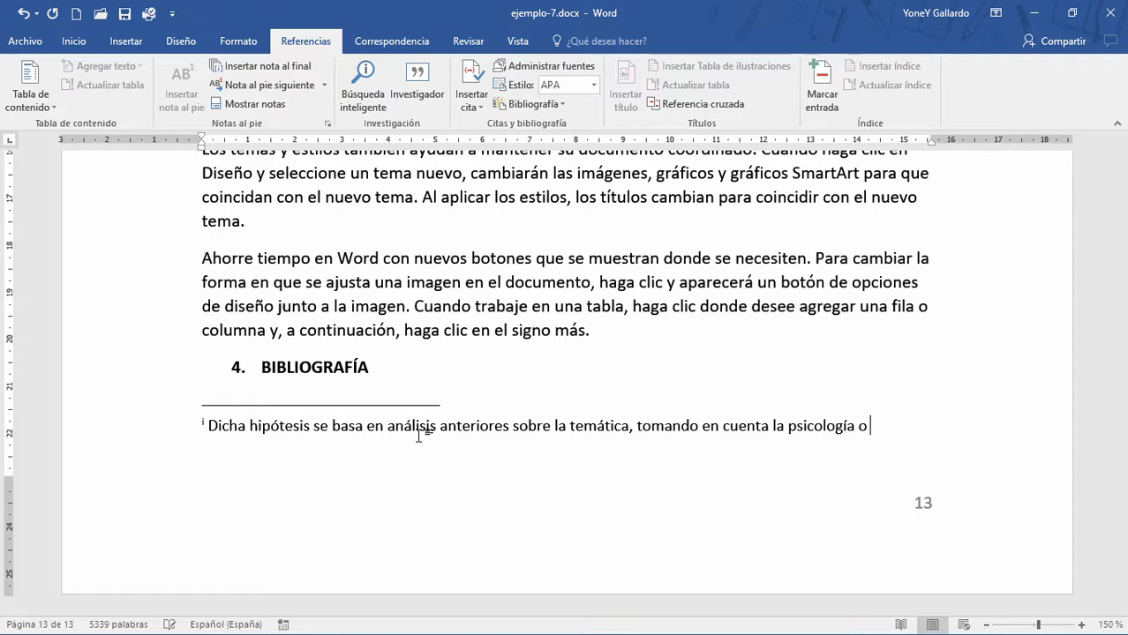
key(BackSpace)
text(social y antropol)
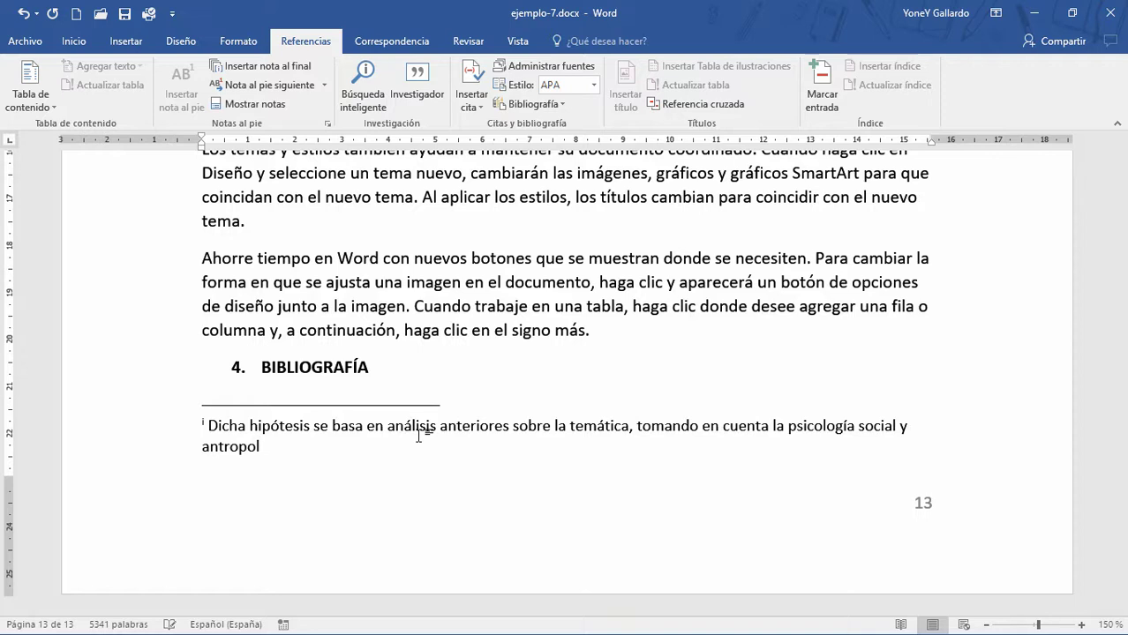
text(gica d)
text(e autores div)
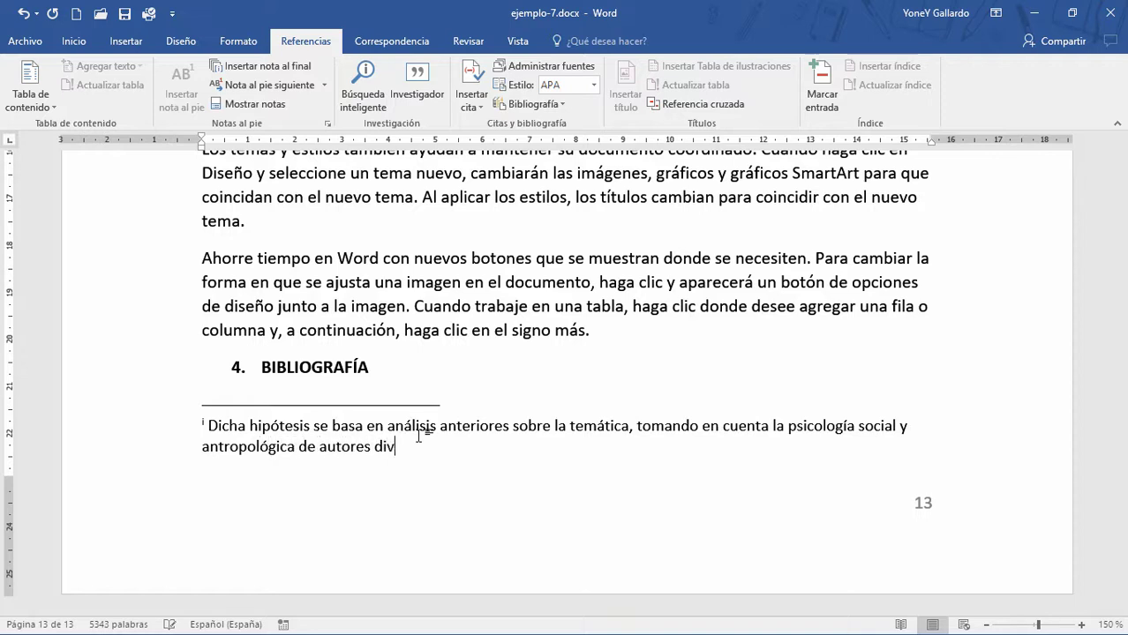
text(ersoso como Go)
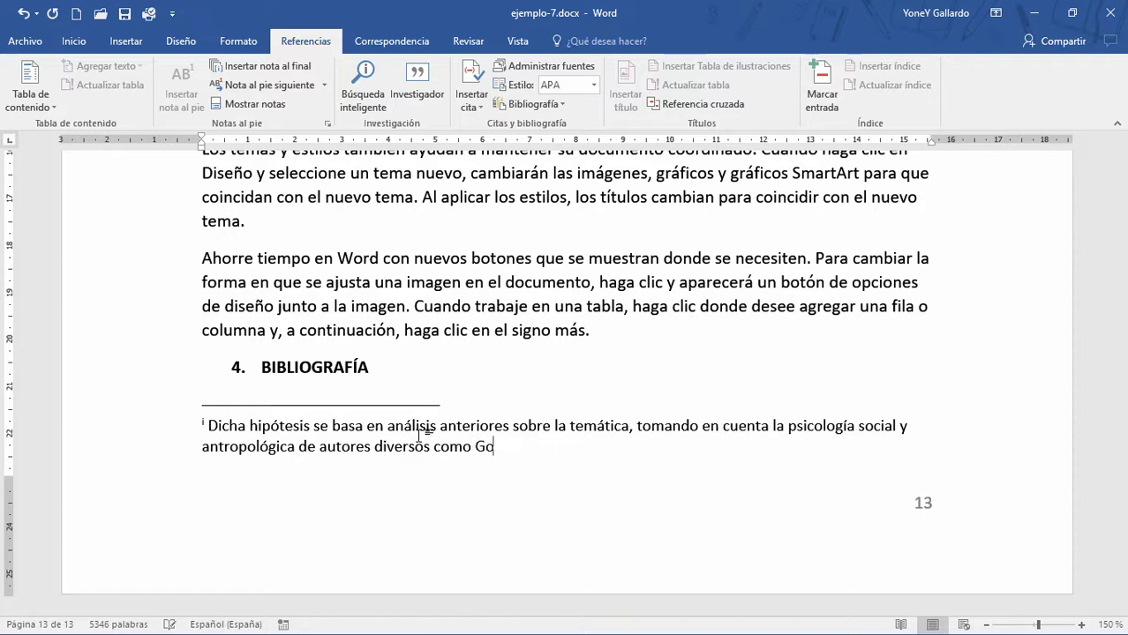
key(BackSpace)
key(BackSpace)
text(Kant, Lennin)
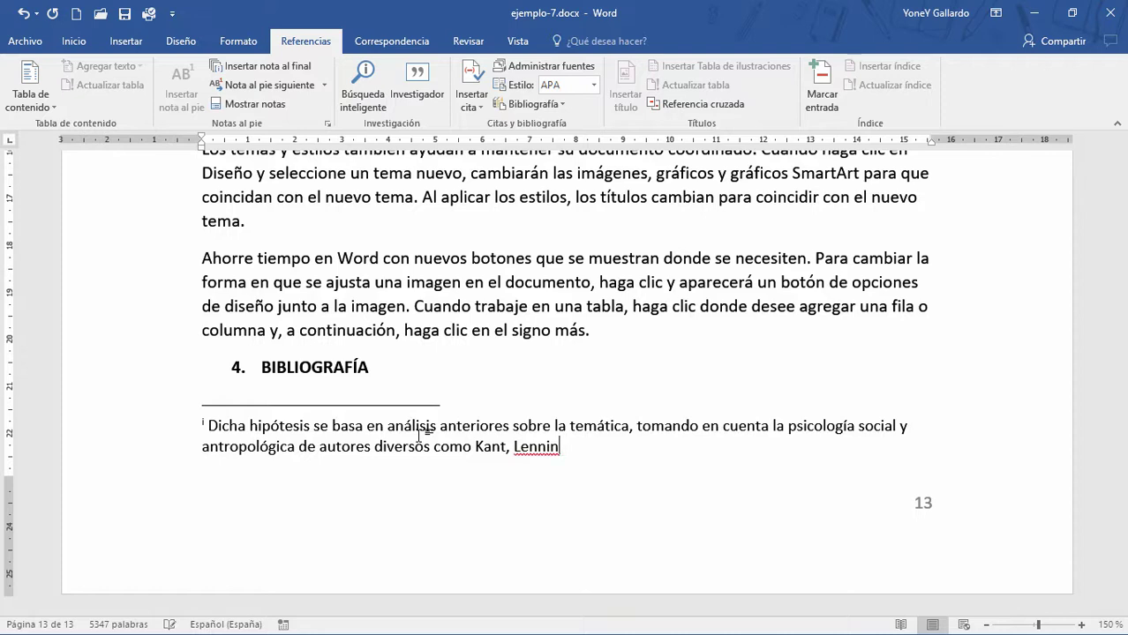
text(.)
drag(613, 465, 208, 426)
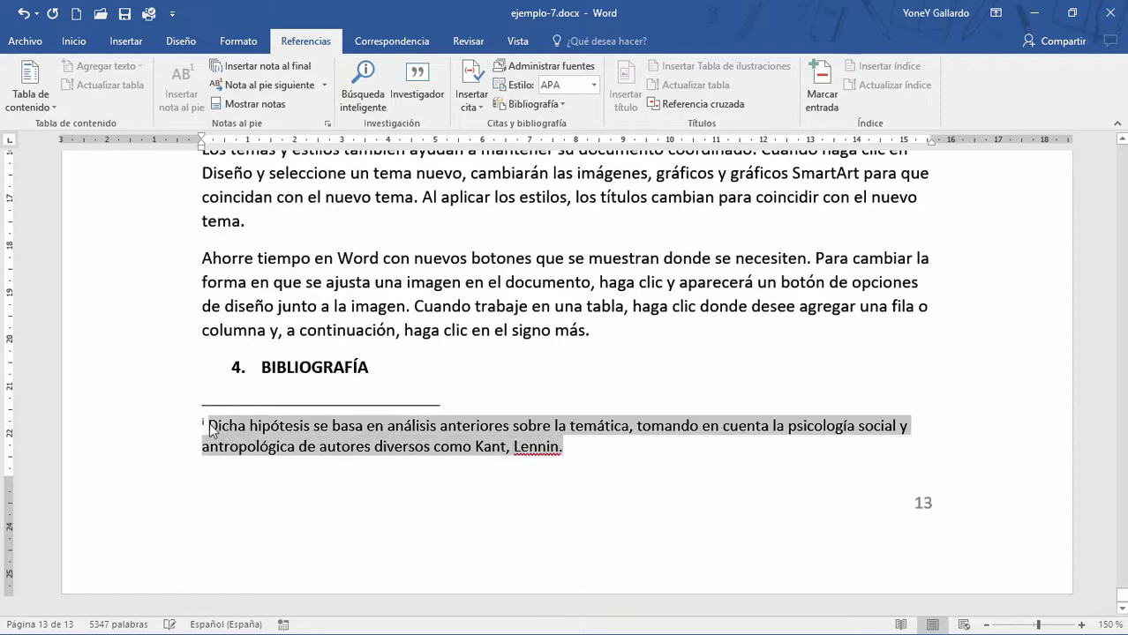
click(381, 460)
text(Se puede encontrar más)
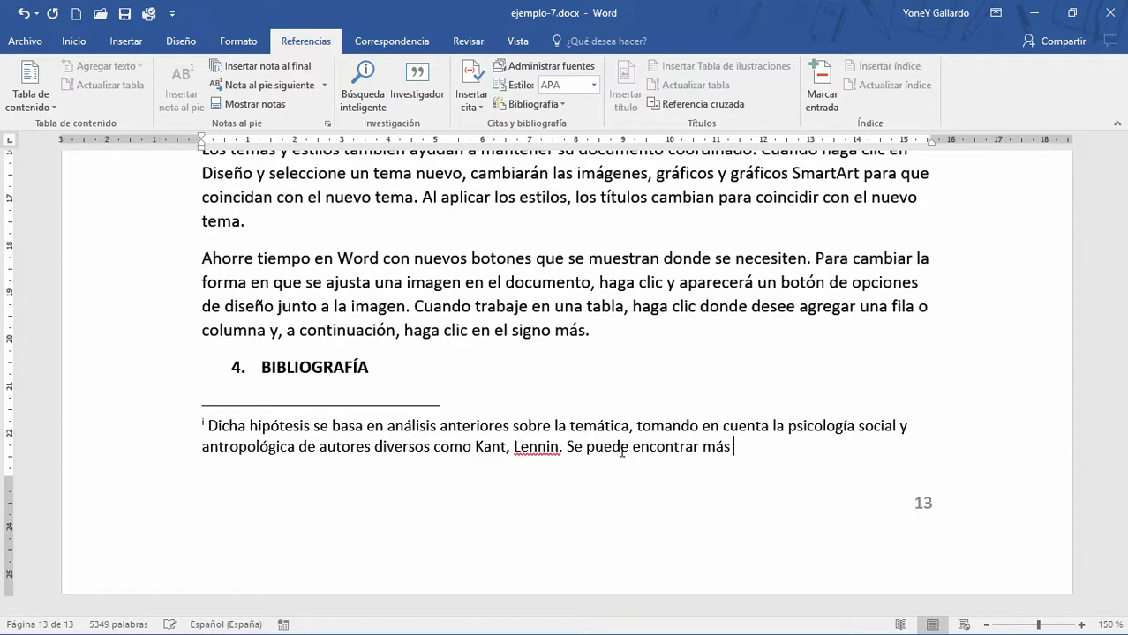
text(informaci)
text(ón en: www.)
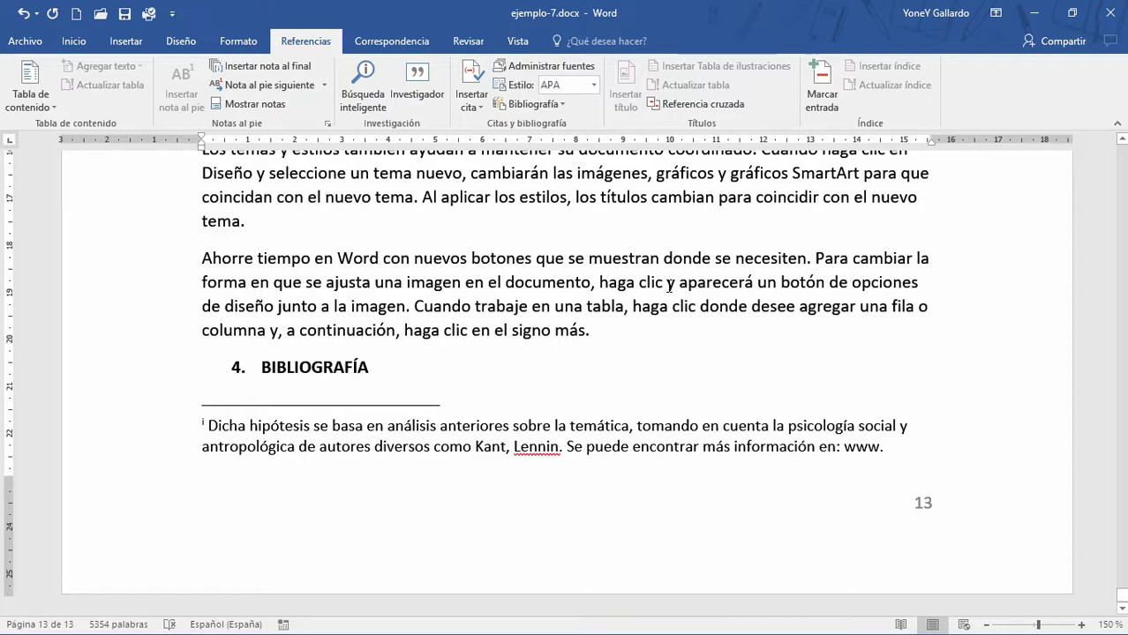
text(oogle.co)
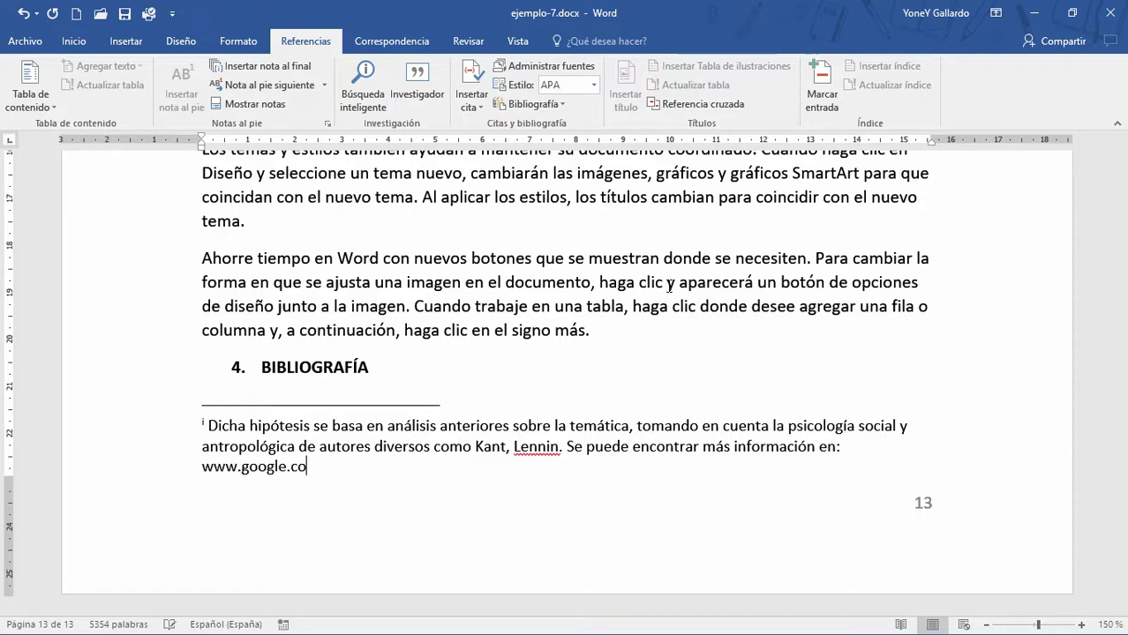
key(BackSpace)
key(BackSpace)
key(BackSpace)
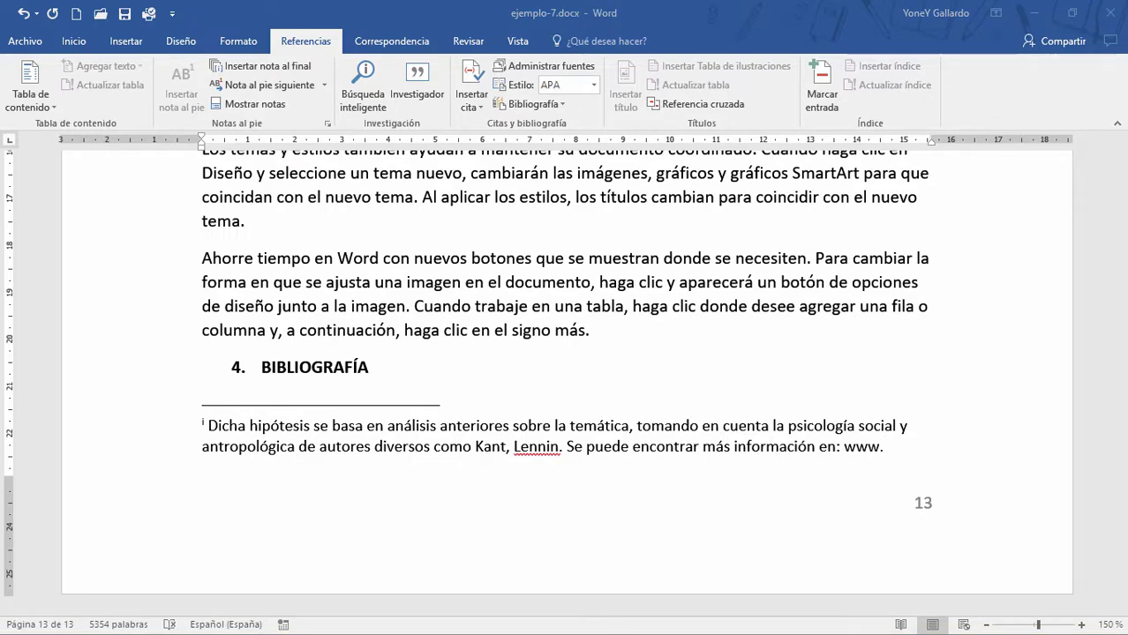
In Chrome, search for 'la psicologia social en el mundo de hoy'.
drag(553, 76, 670, 26)
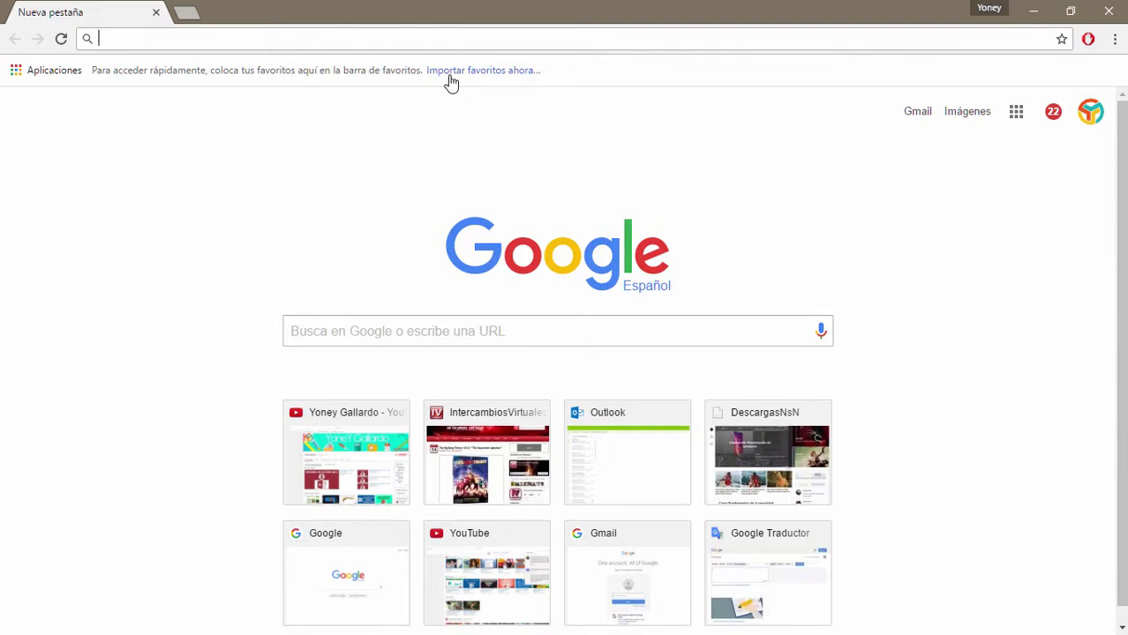
text(la)
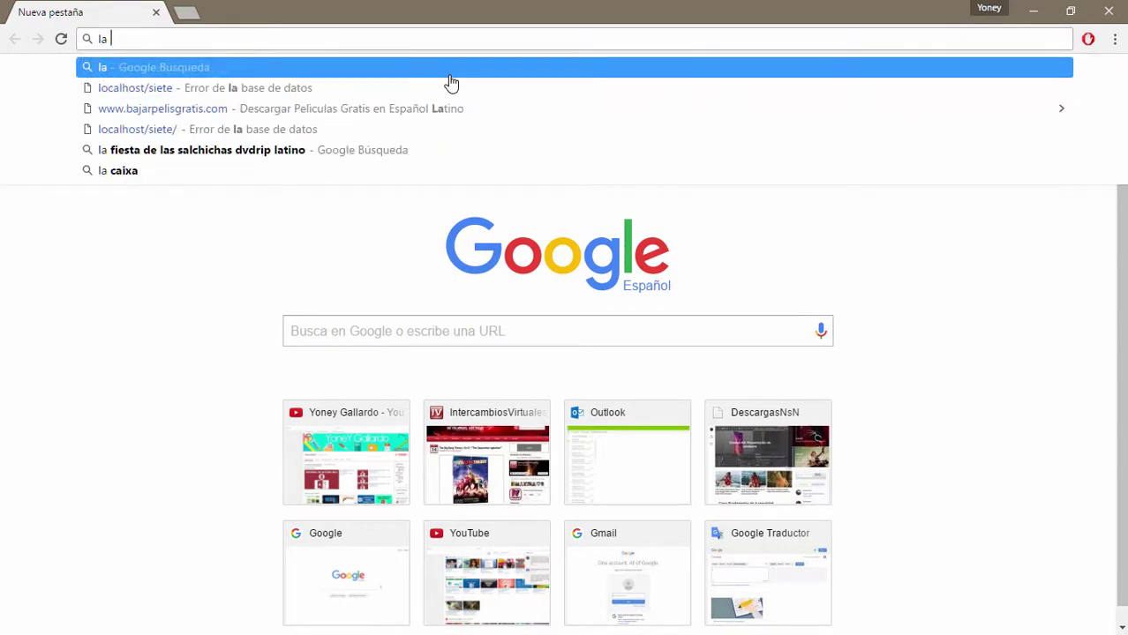
key(BackSpace)
key(BackSpace)
text(ñla)
key(BackSpace)
key(BackSpace)
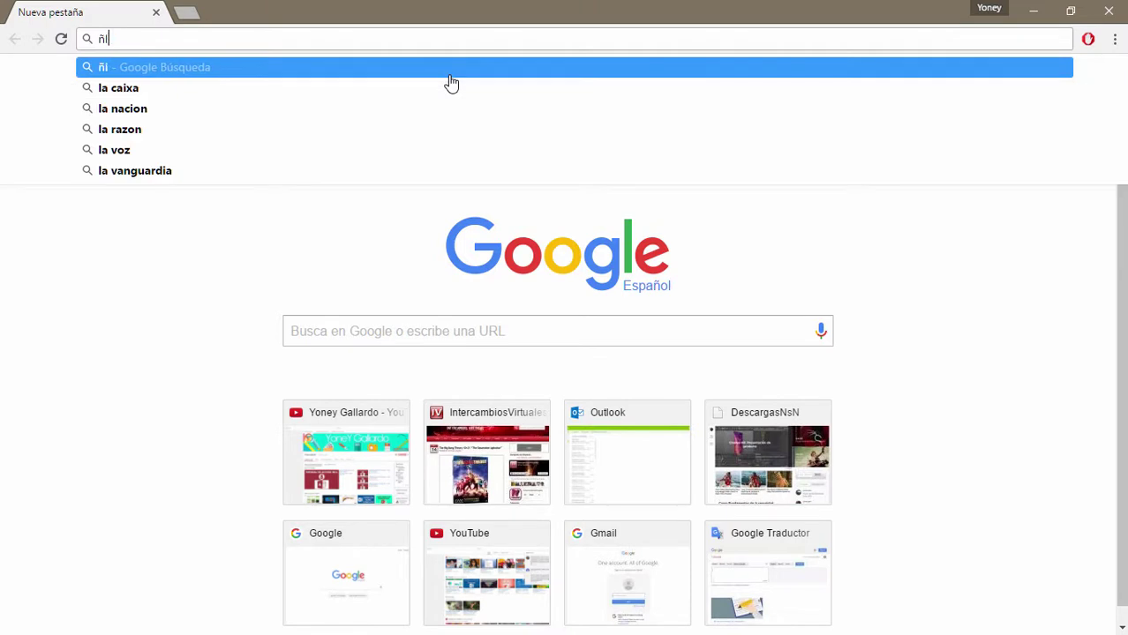
key(BackSpace)
key(BackSpace)
text(la psicologia)
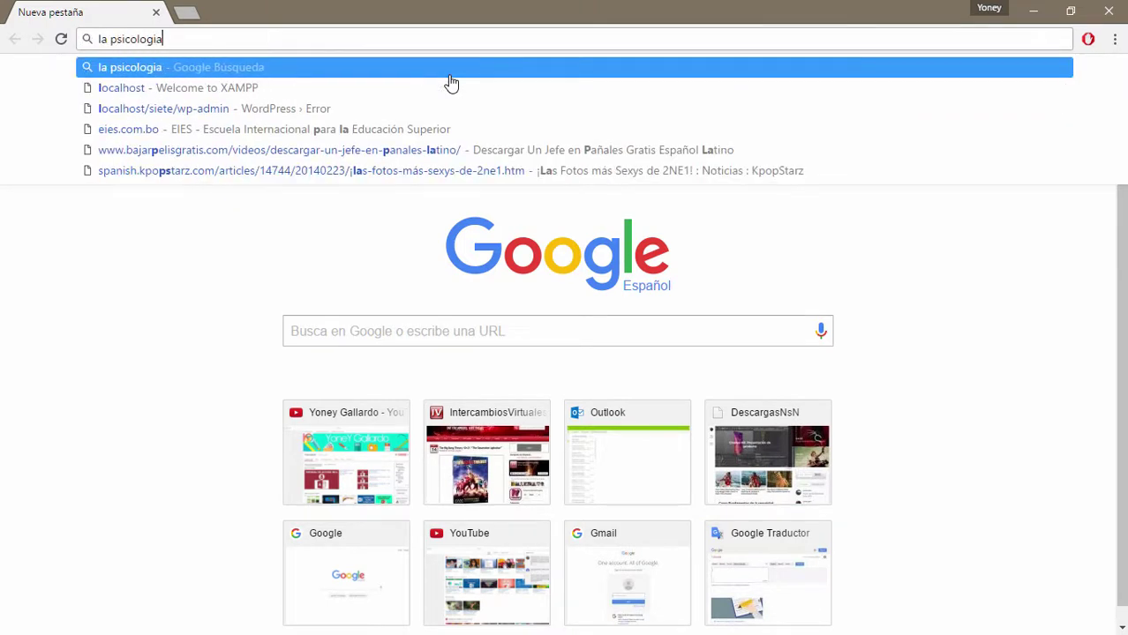
text( social)
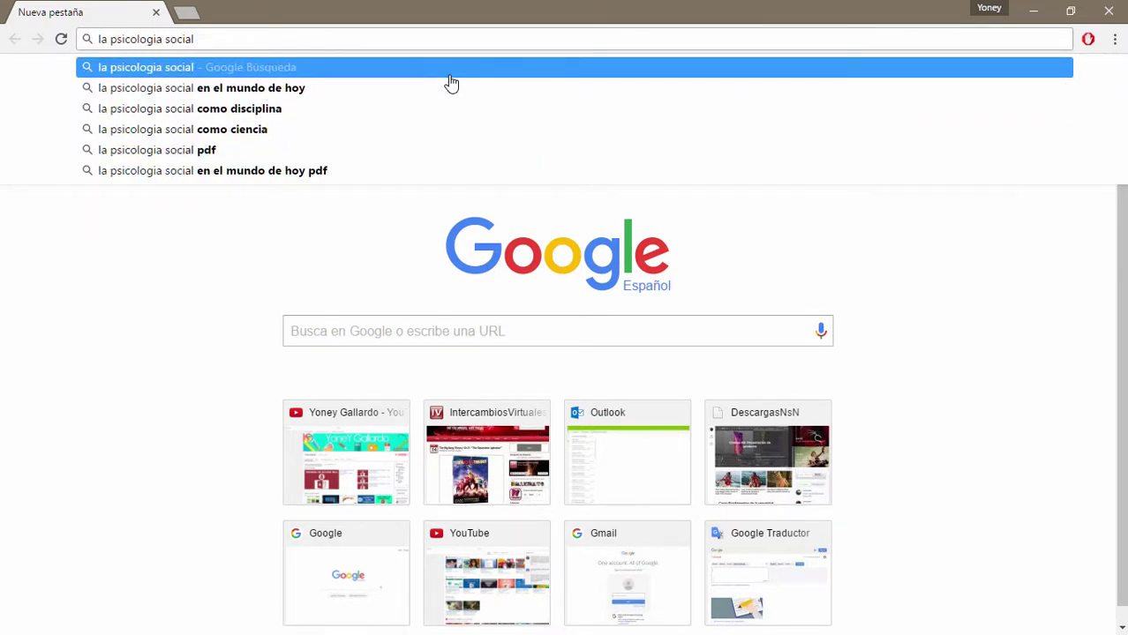
click(451, 86)
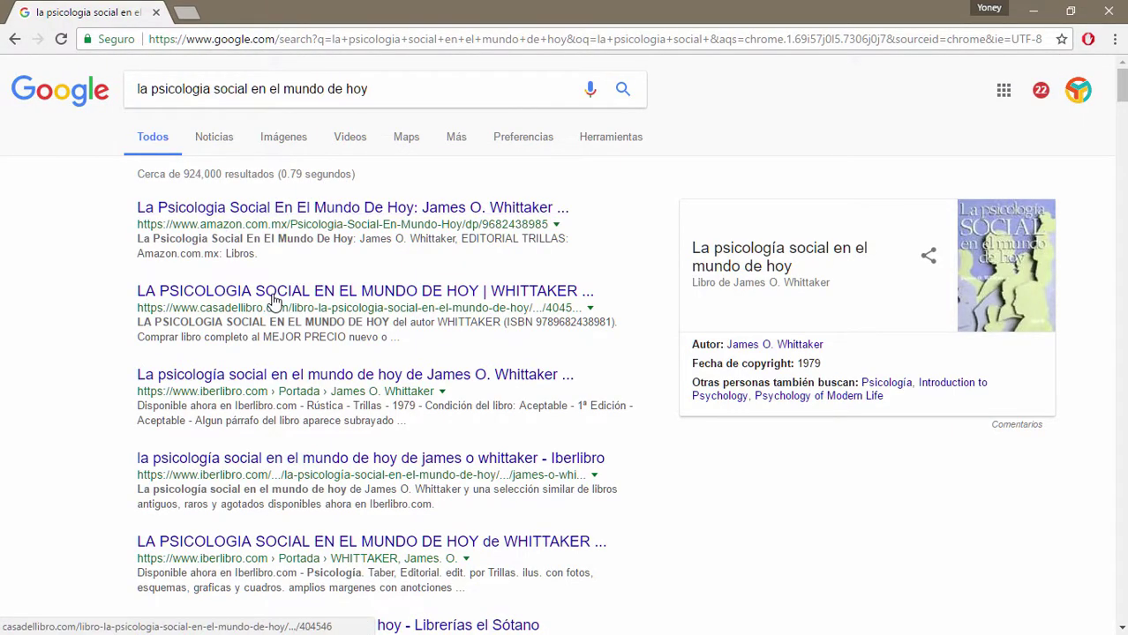
Check the Porrúa bookstore result, then return to the search results.
scroll(408, 410, down, 3)
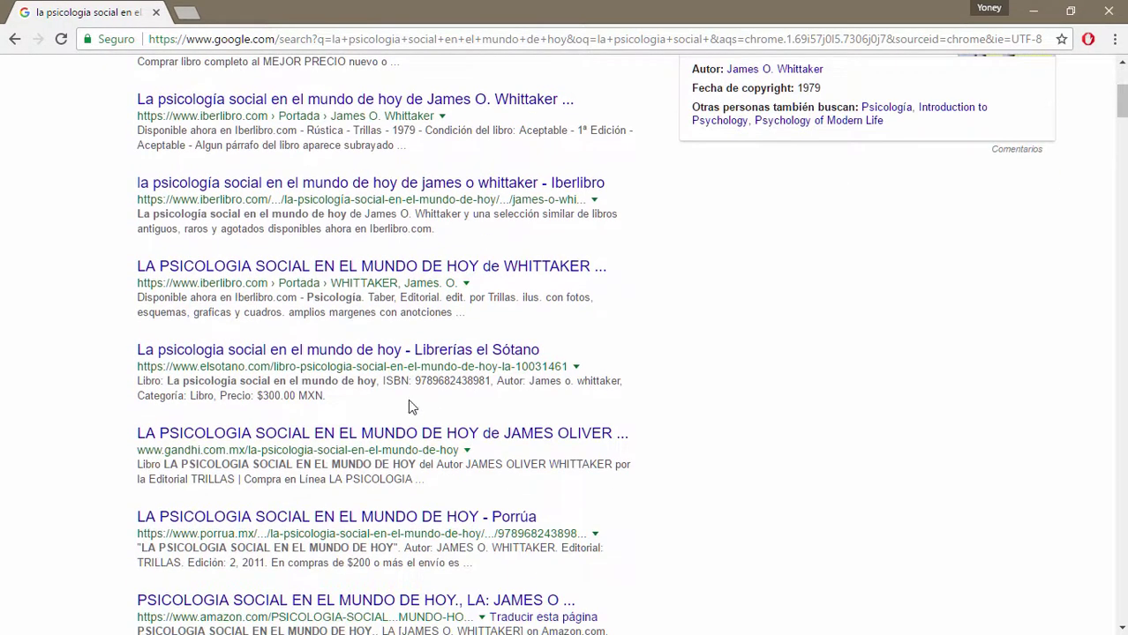
scroll(370, 325, up, 2)
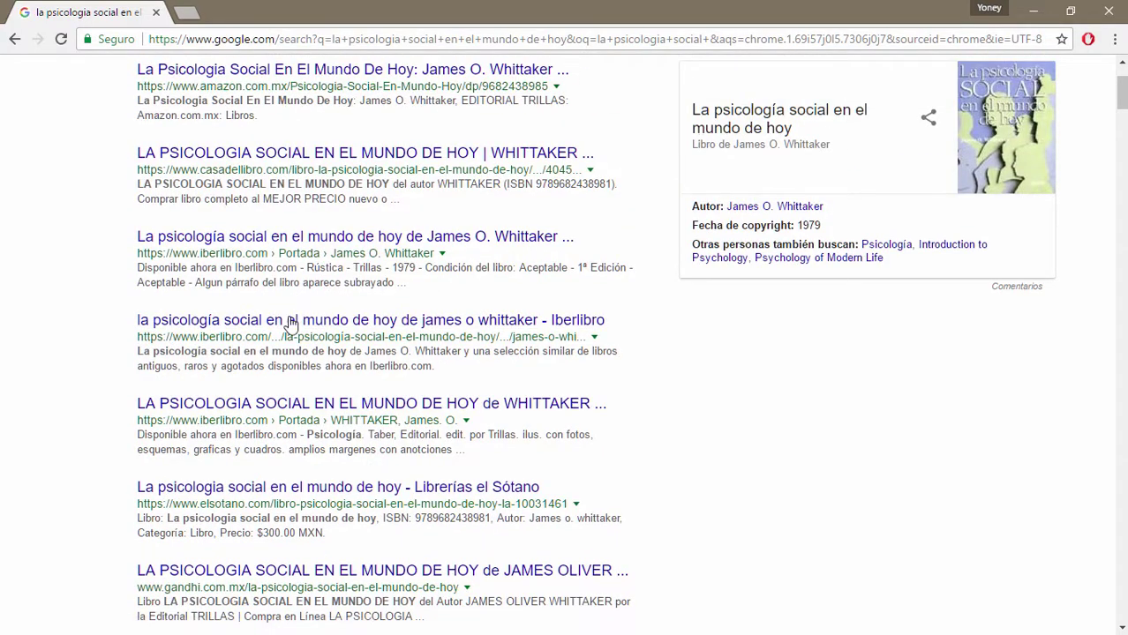
scroll(410, 254, down, 5)
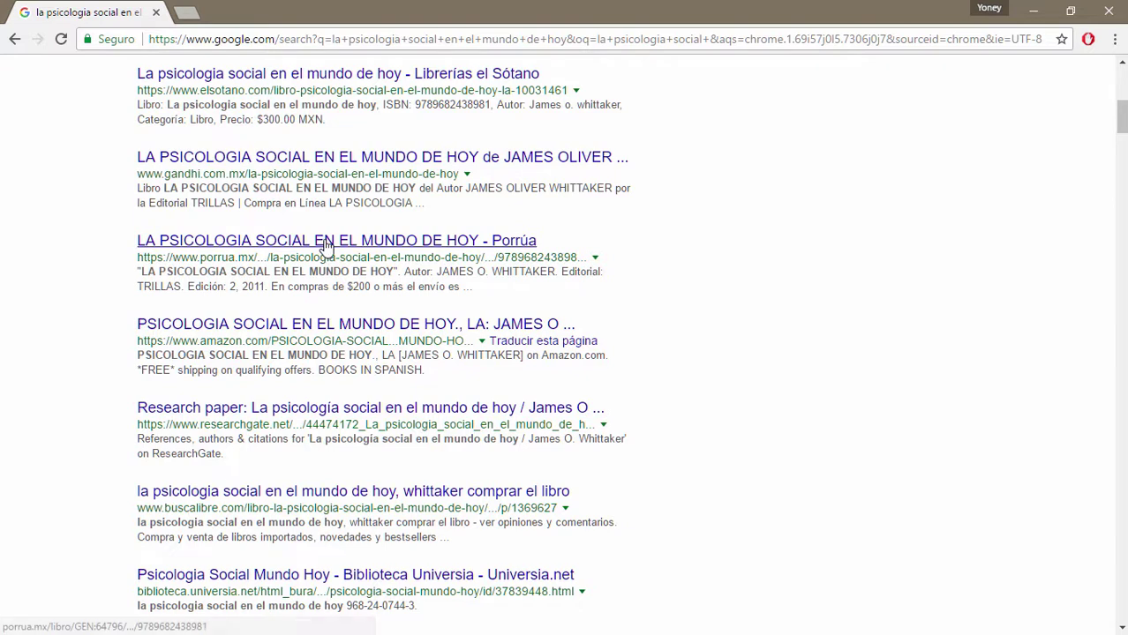
click(325, 248)
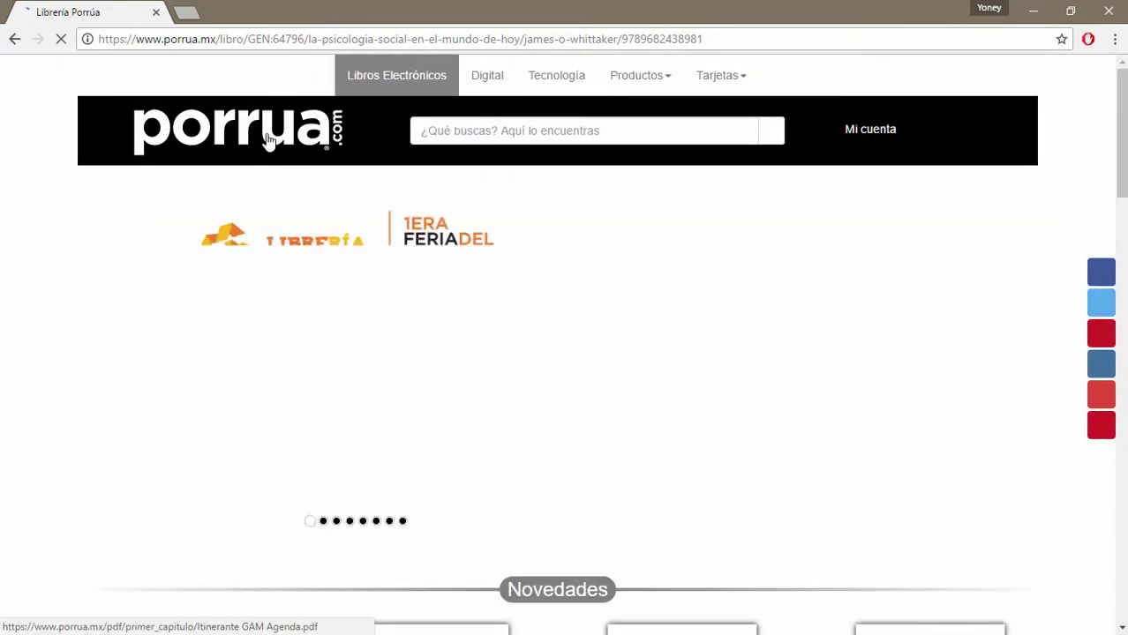
click(15, 39)
Open the psicosociedad.wordpress.com article 'Aplicaciones de la Psicología Social en el mundo actual y en los negocios'.
scroll(670, 435, down, 5)
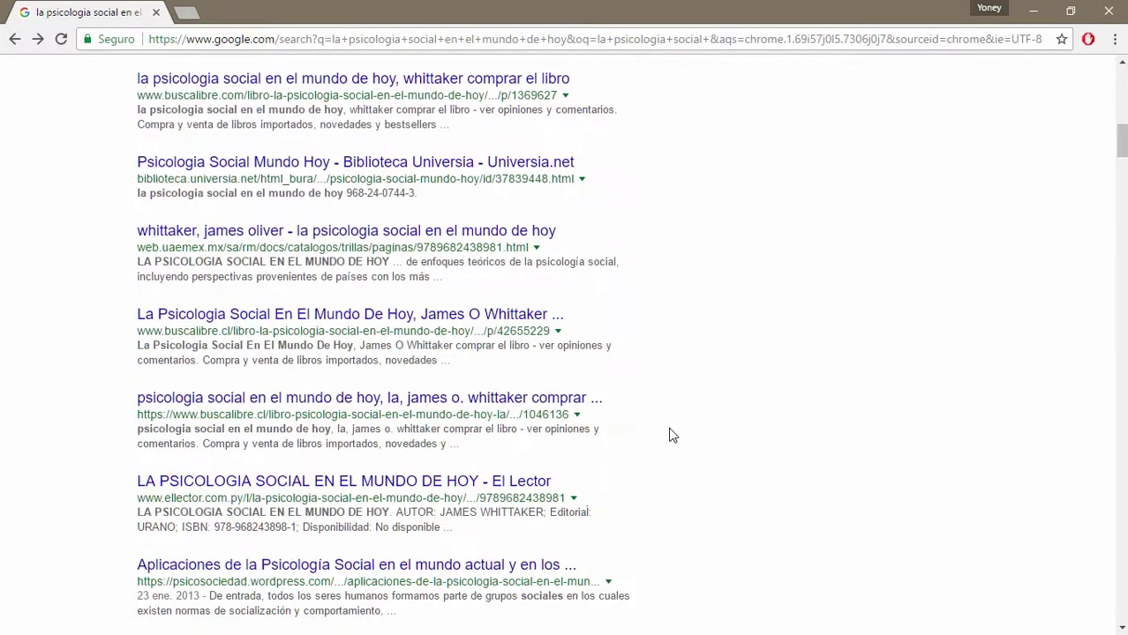
scroll(671, 435, down, 3)
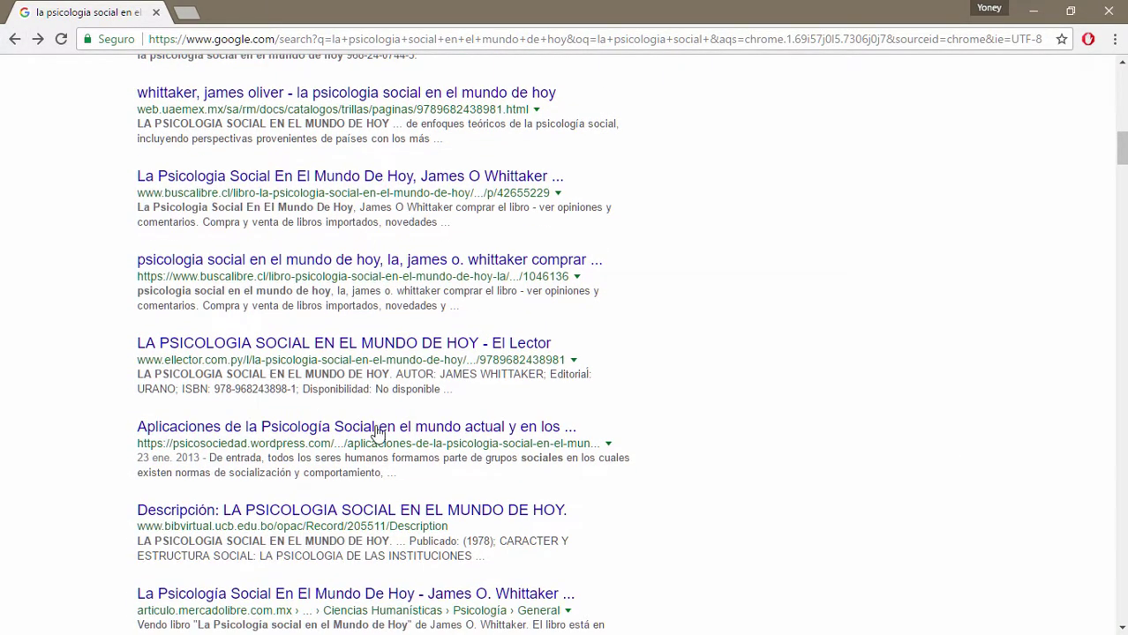
click(505, 429)
click(368, 434)
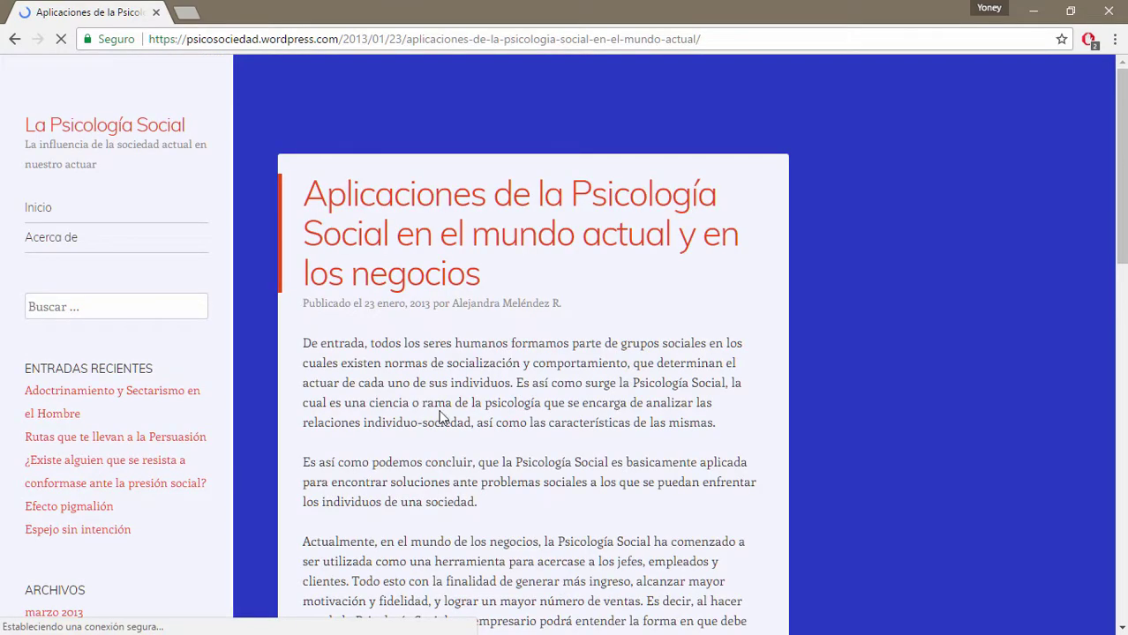
scroll(477, 388, down, 10)
scroll(481, 385, up, 4)
scroll(459, 300, up, 6)
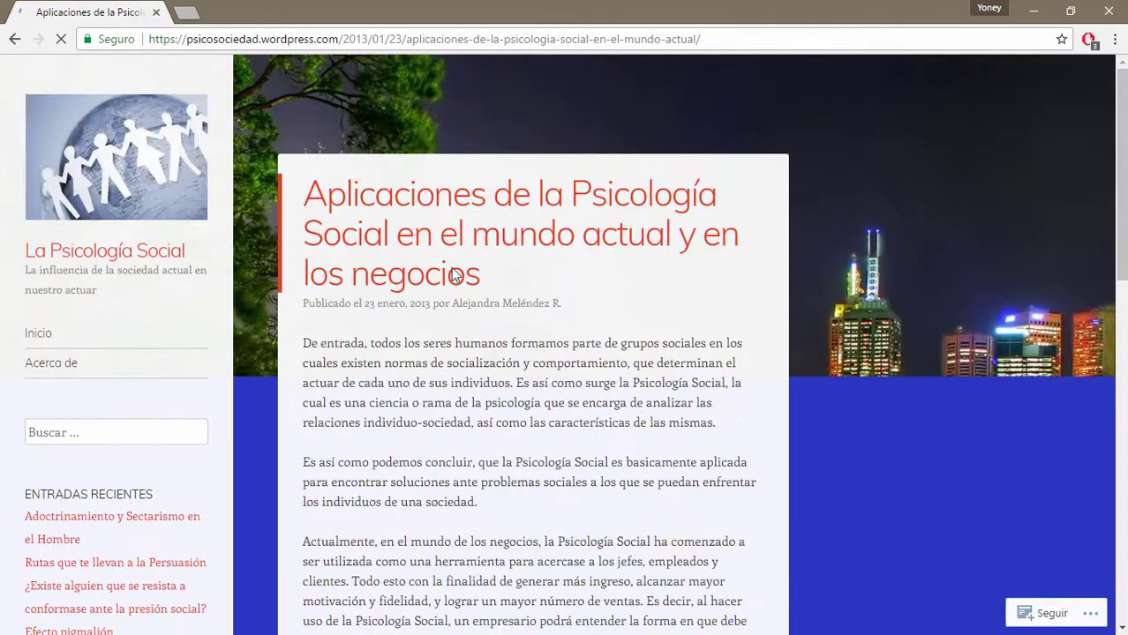
key(ctrl+a)
key(ctrl+c)
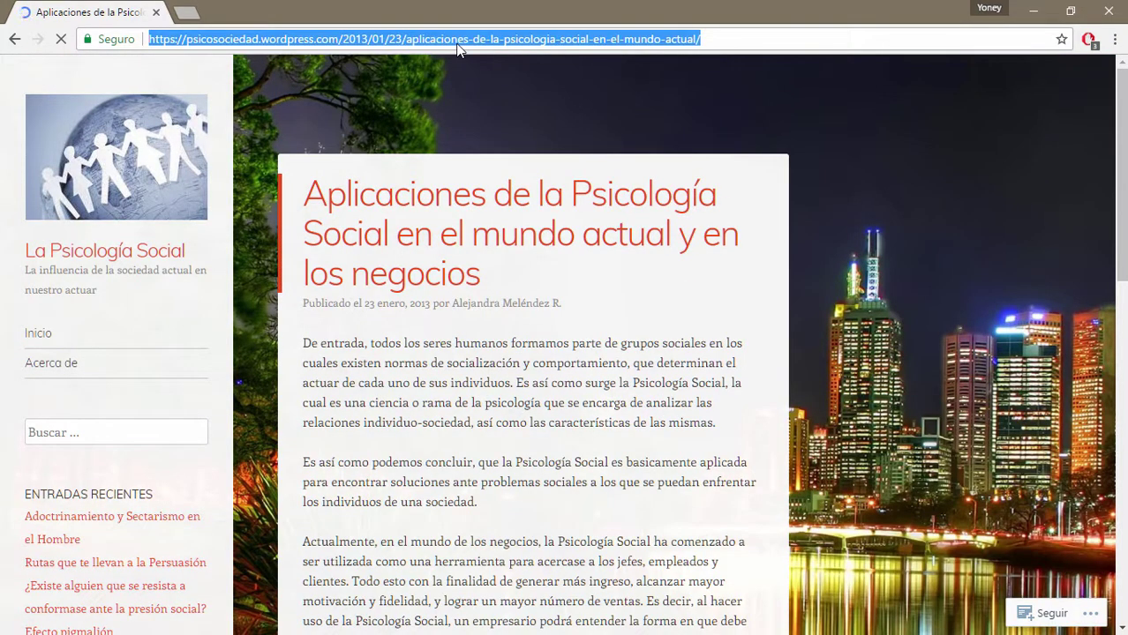
key(alt+Tab)
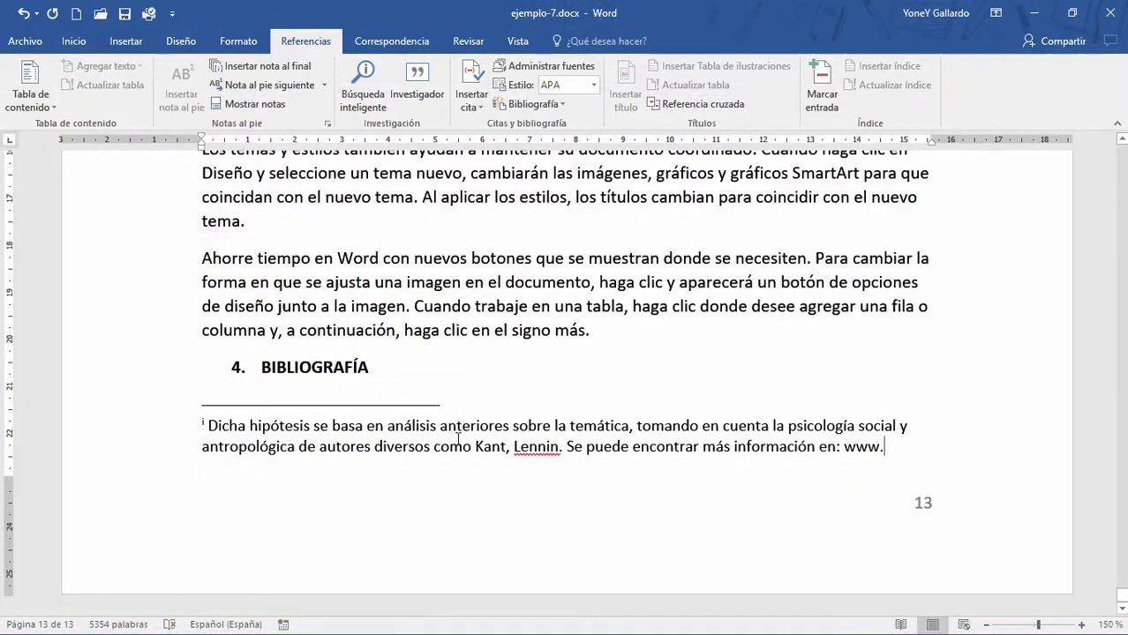
drag(885, 447, 841, 449)
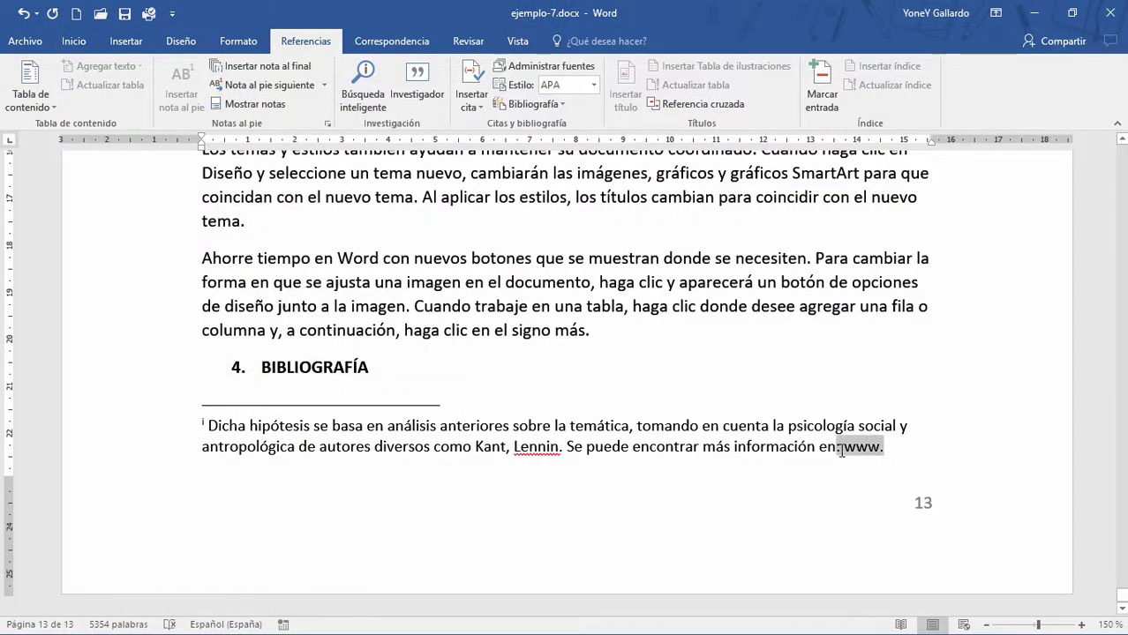
key(ctrl+v)
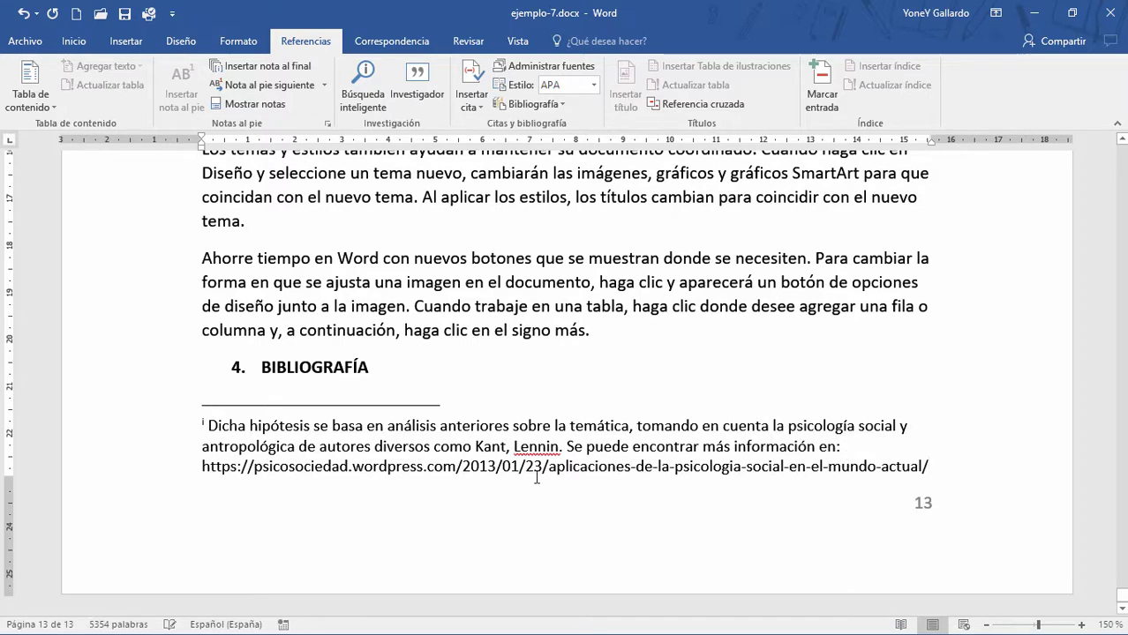
click(104, 472)
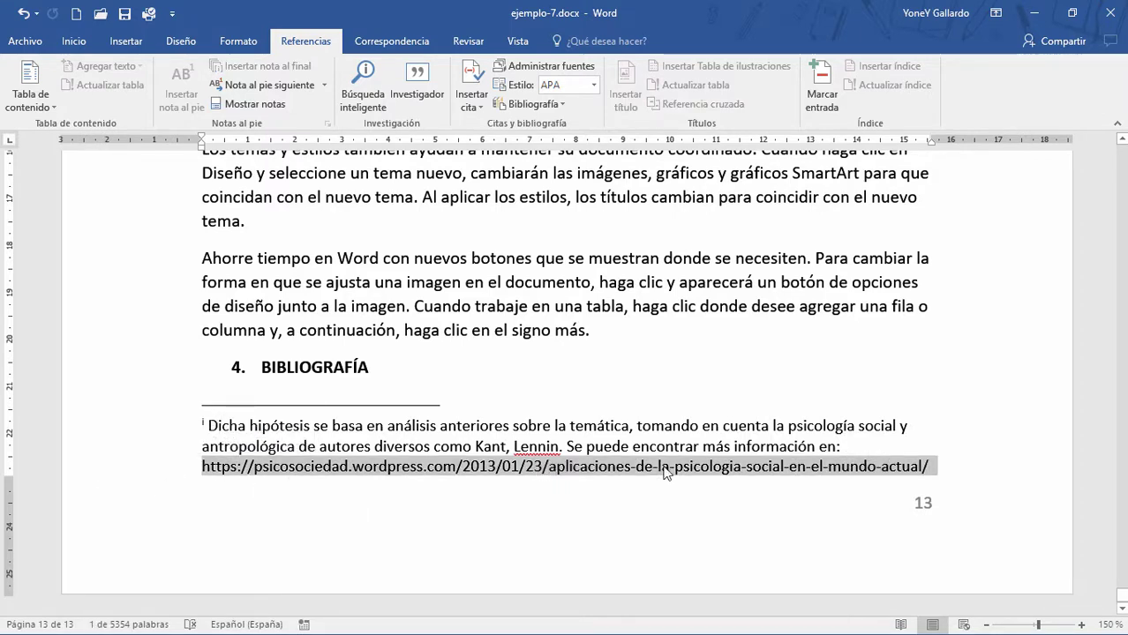
click(816, 447)
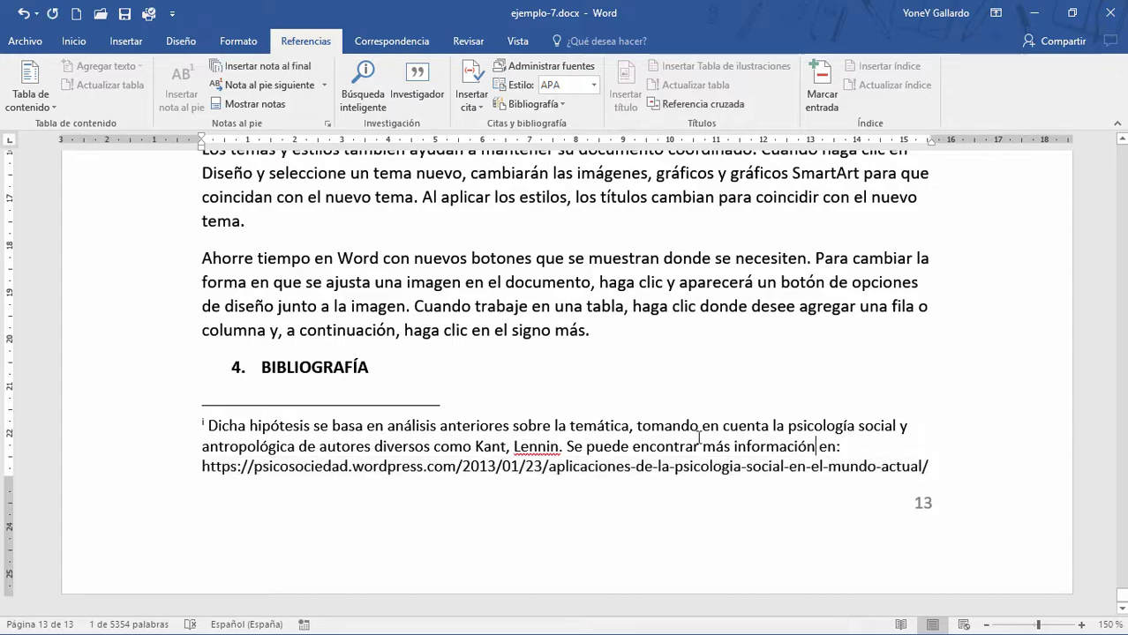
Return to the start of the document with the Referencias features showing.
scroll(265, 371, up, 5)
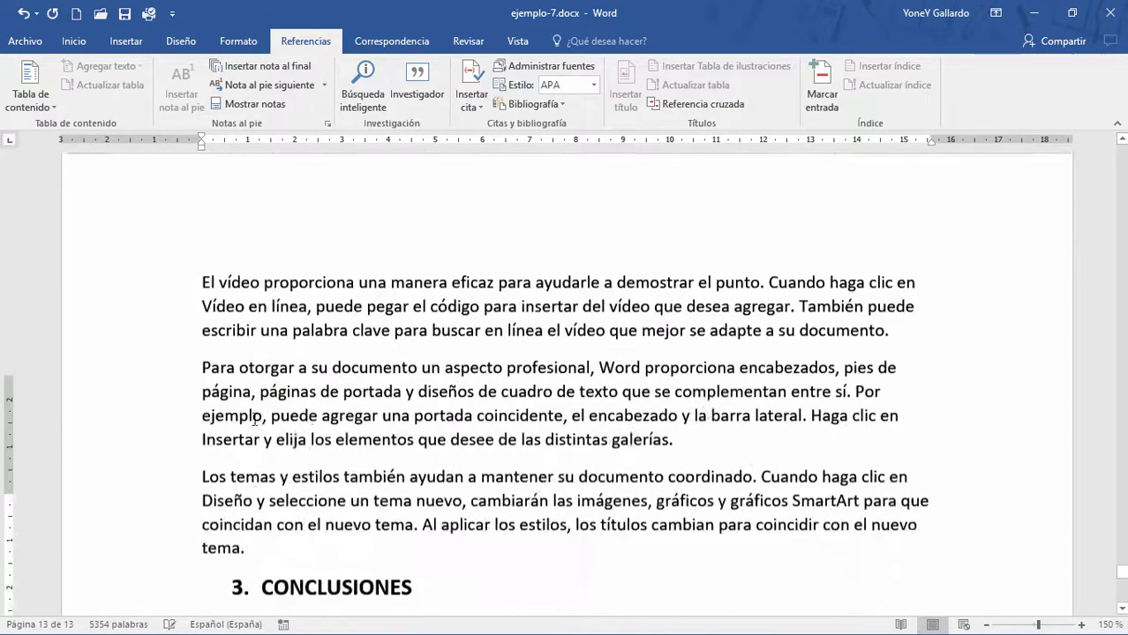
scroll(335, 265, up, 5)
scroll(390, 186, up, 5)
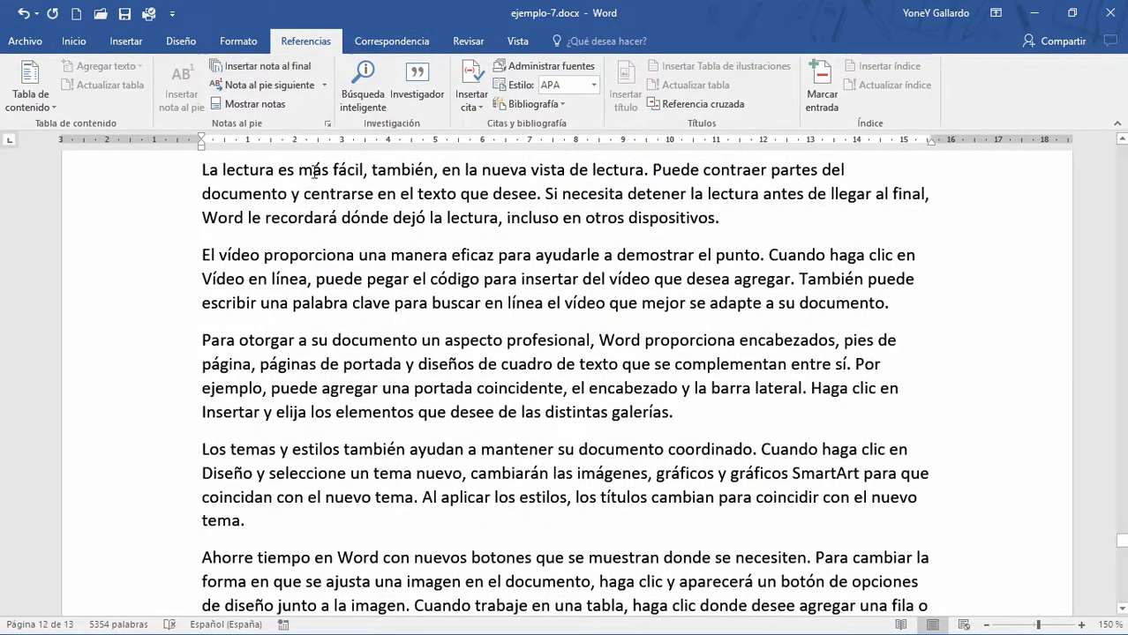
key(ctrl+Home)
click(517, 40)
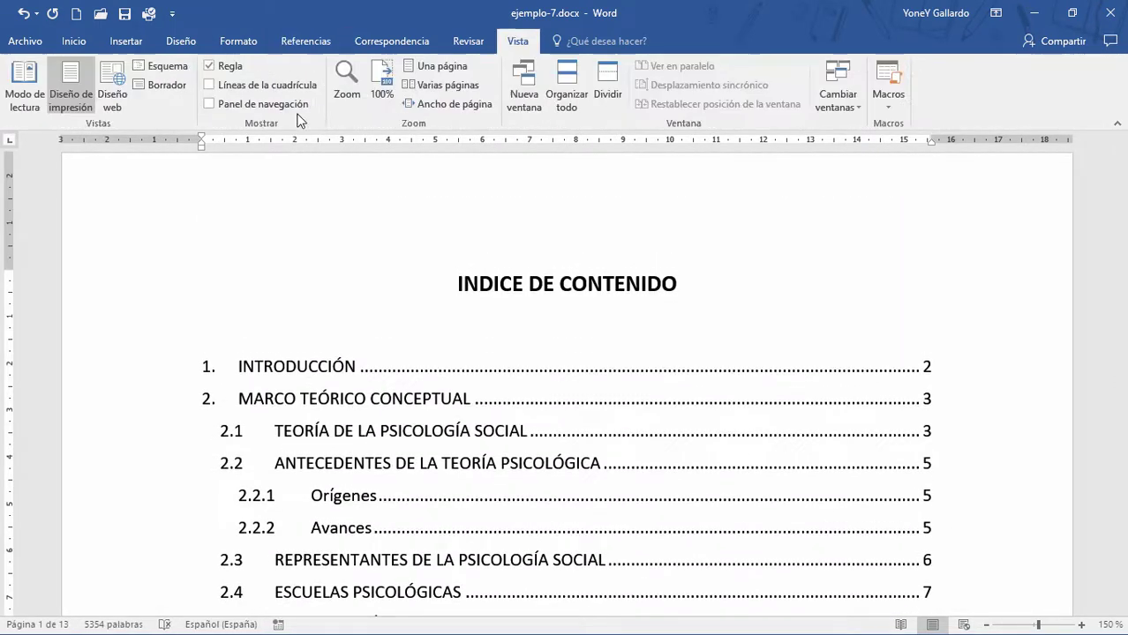
click(306, 40)
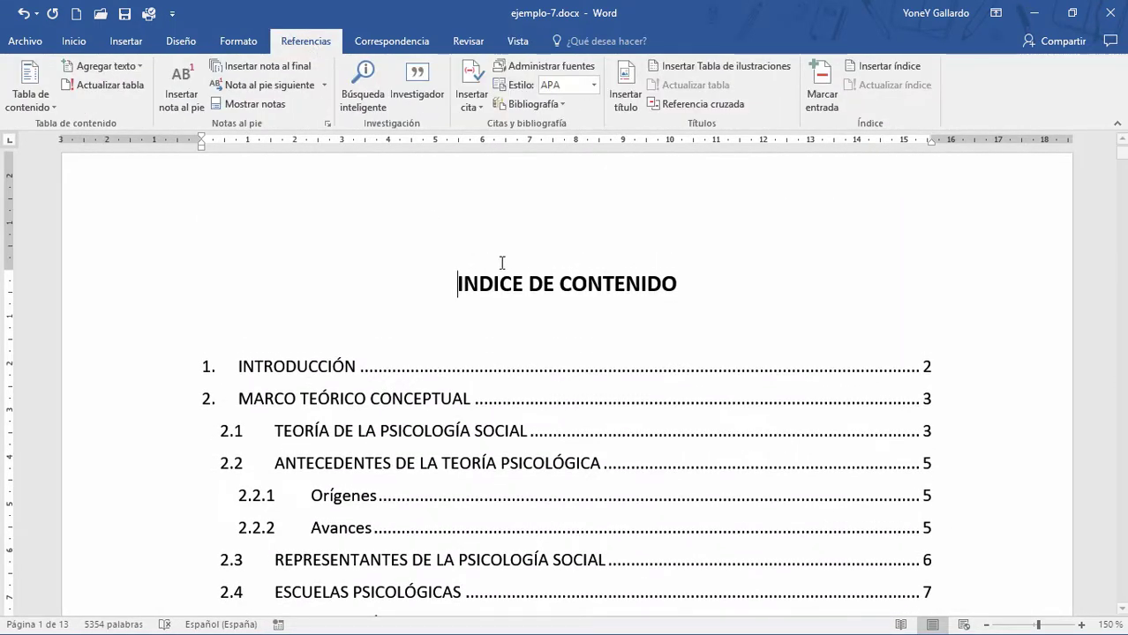
click(991, 464)
scroll(991, 463, down, 5)
scroll(991, 463, down, 5)
scroll(988, 461, down, 5)
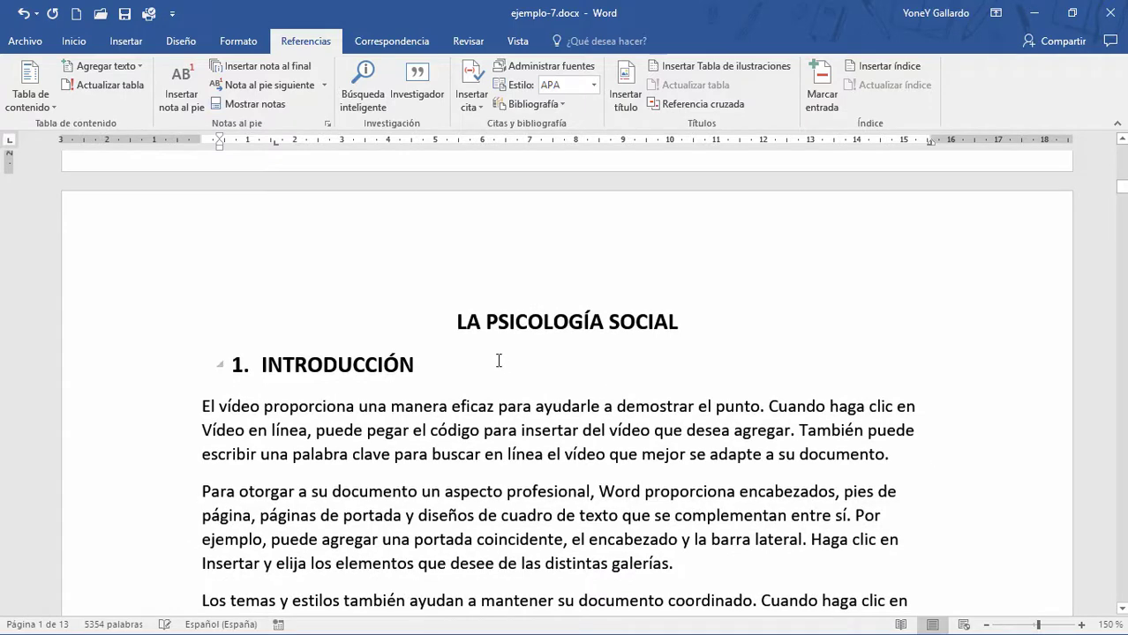
Jump forward through the footnotes with Nota al pie siguiente, then try the next endnote.
click(323, 85)
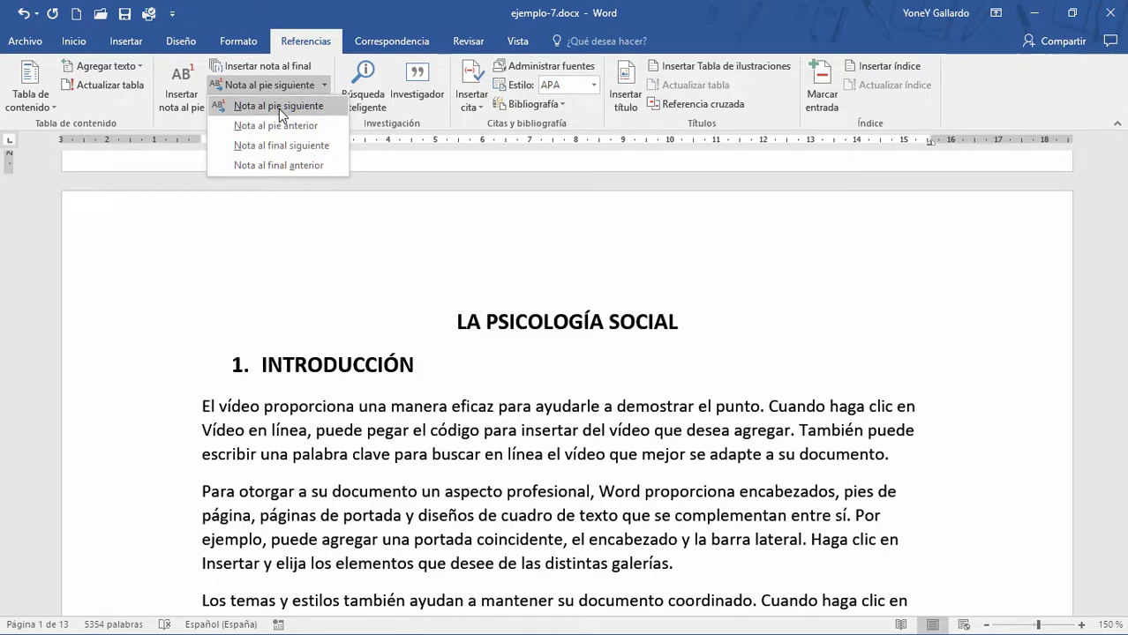
click(302, 108)
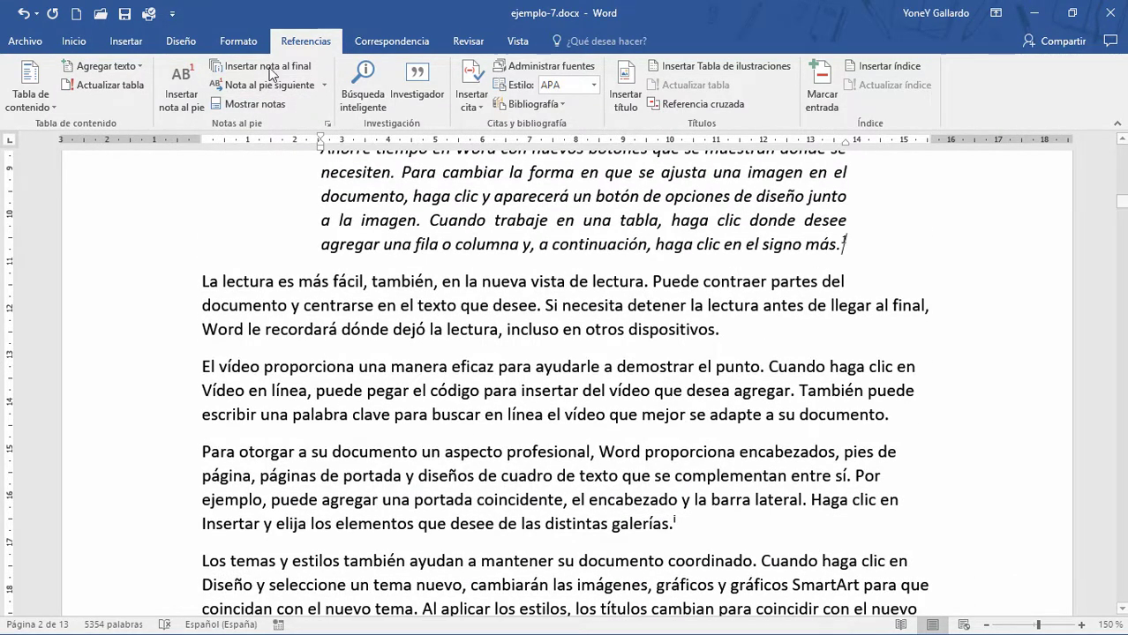
click(324, 89)
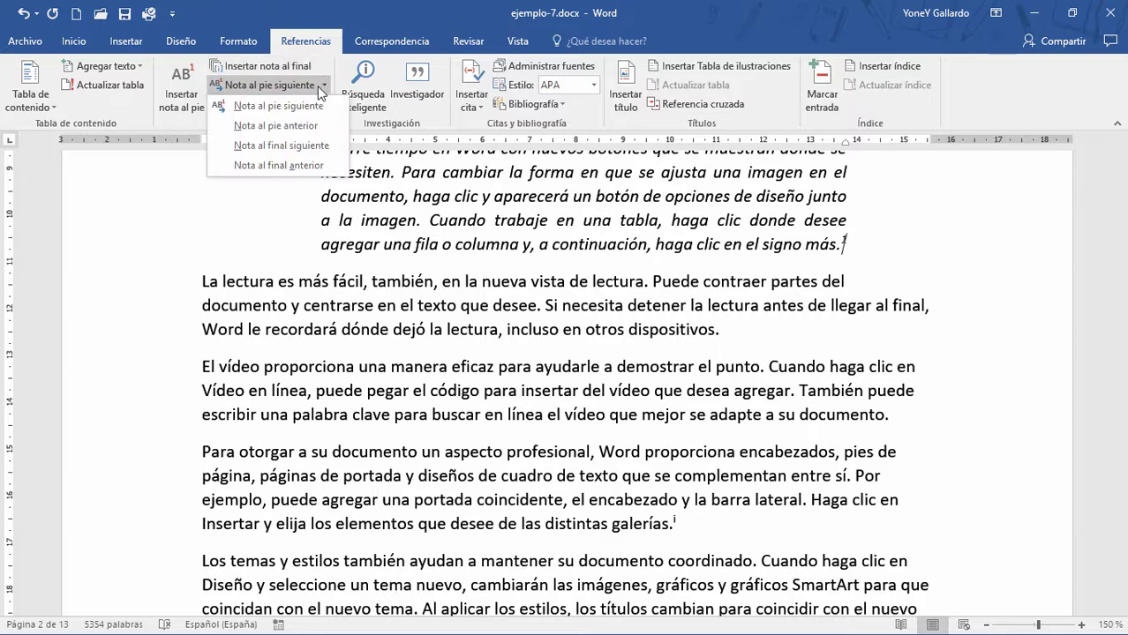
click(279, 106)
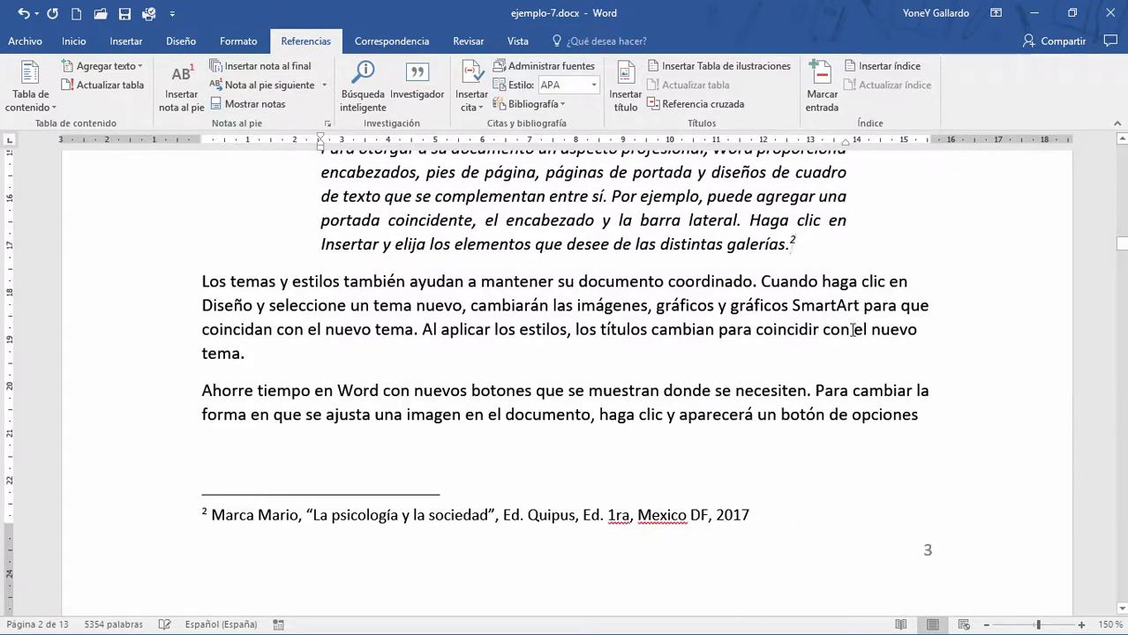
click(324, 88)
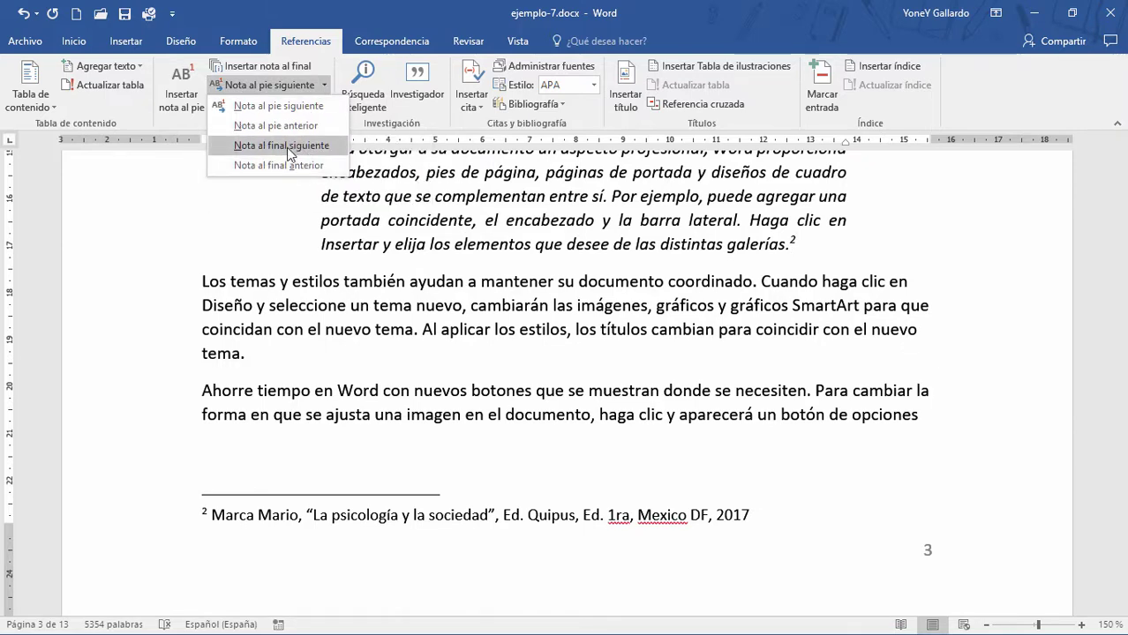
click(311, 148)
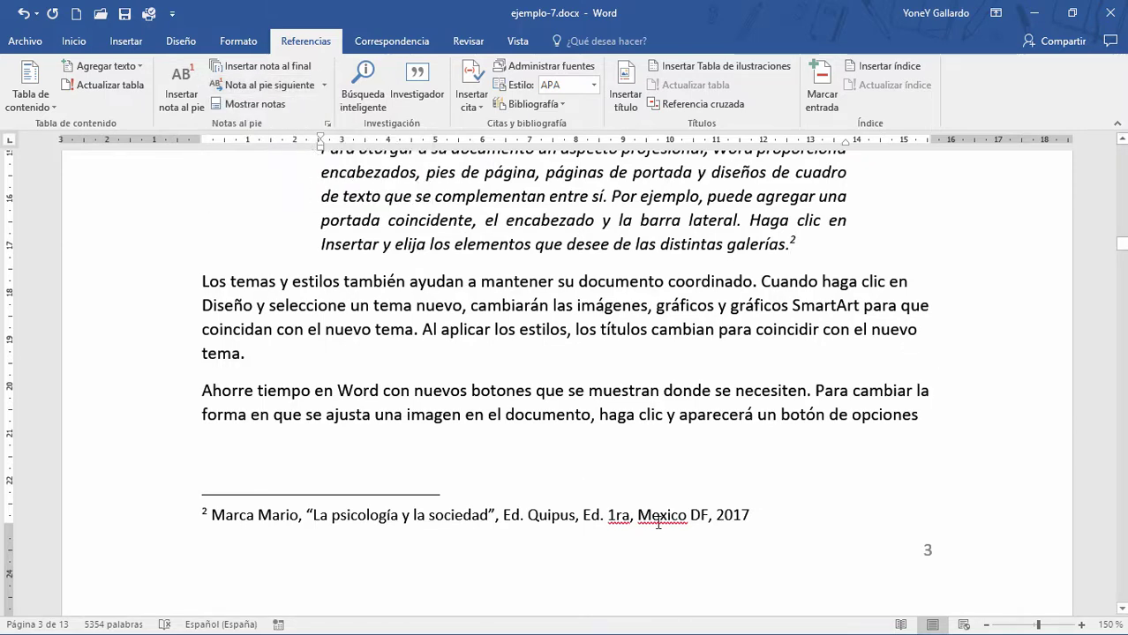
From just after 'tema.', try jumping to the next and previous endnotes.
scroll(658, 524, down, 5)
scroll(530, 415, up, 4)
scroll(552, 433, down, 3)
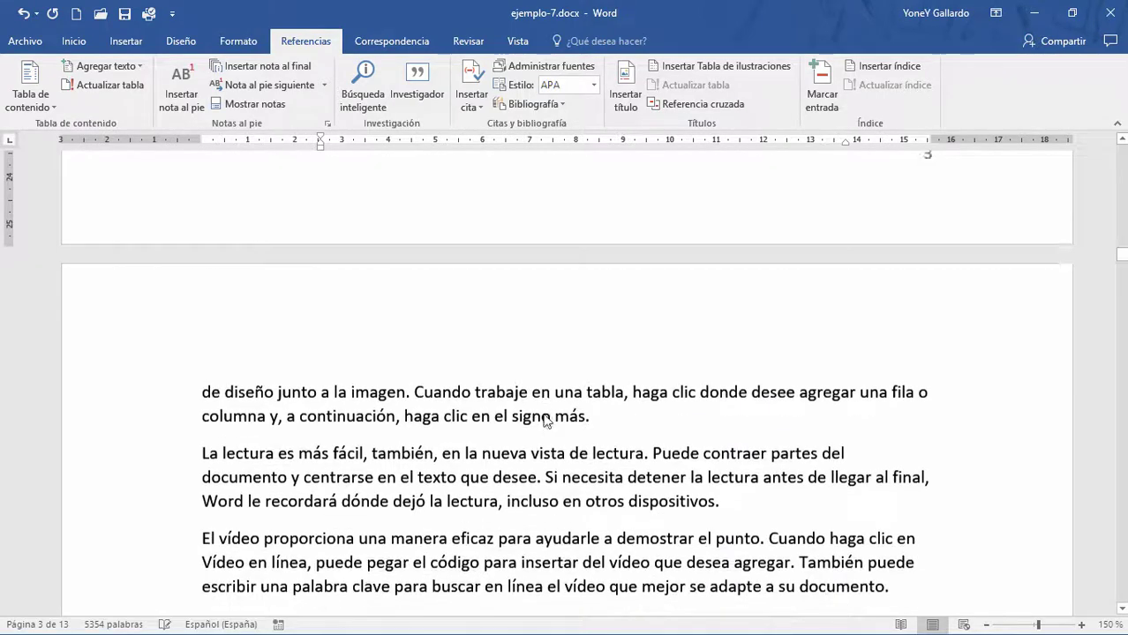
scroll(546, 422, up, 4)
click(245, 353)
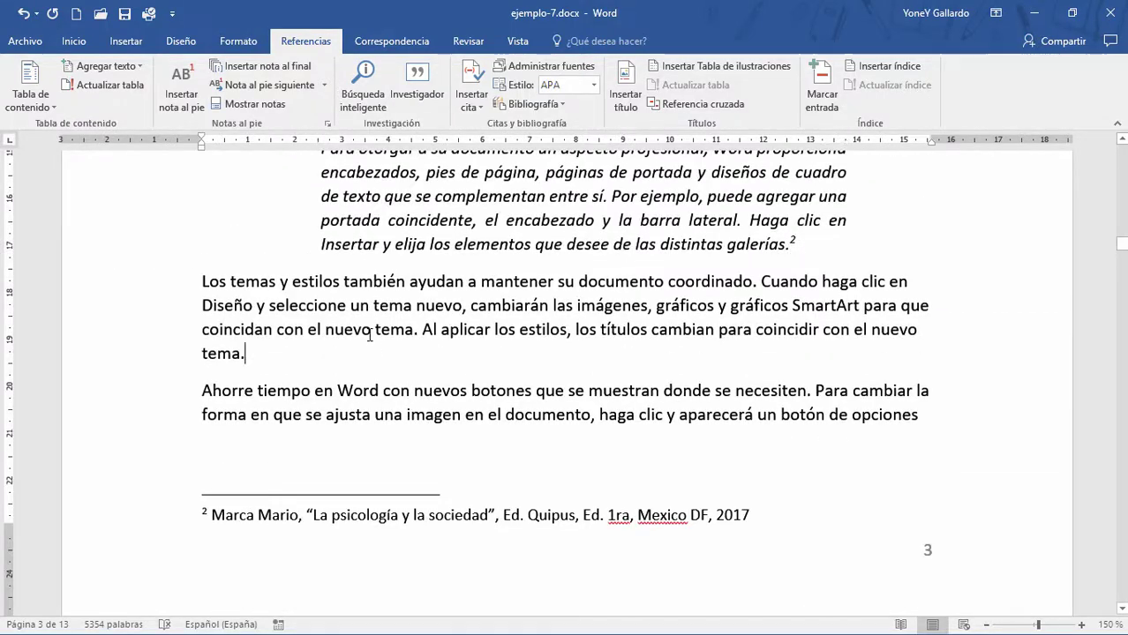
click(324, 85)
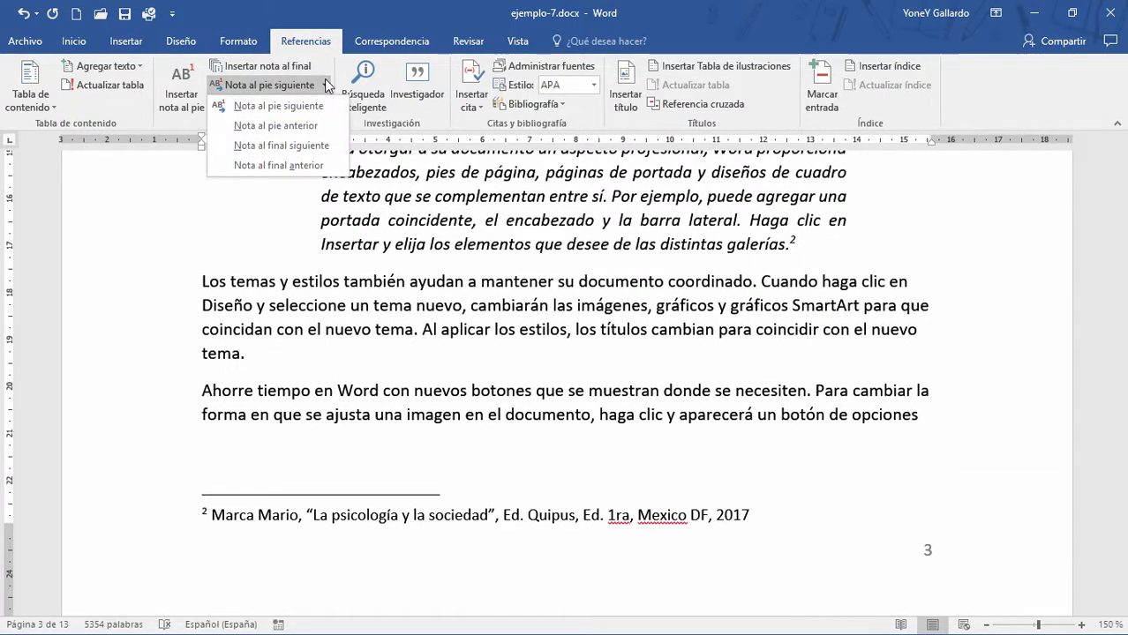
click(273, 151)
scroll(272, 151, down, 2)
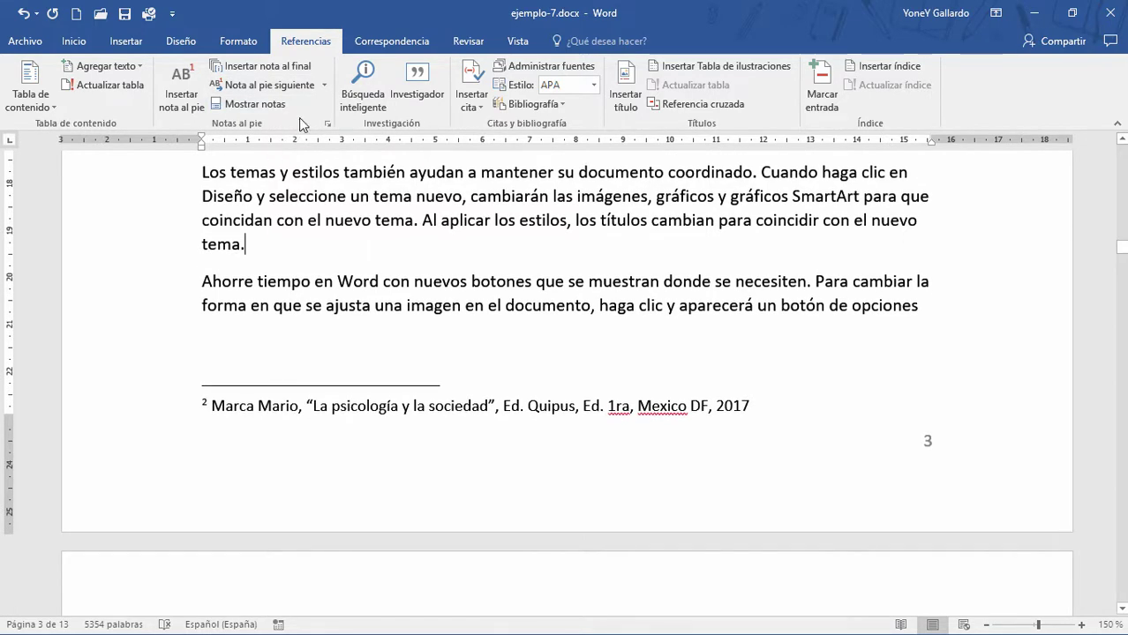
click(324, 85)
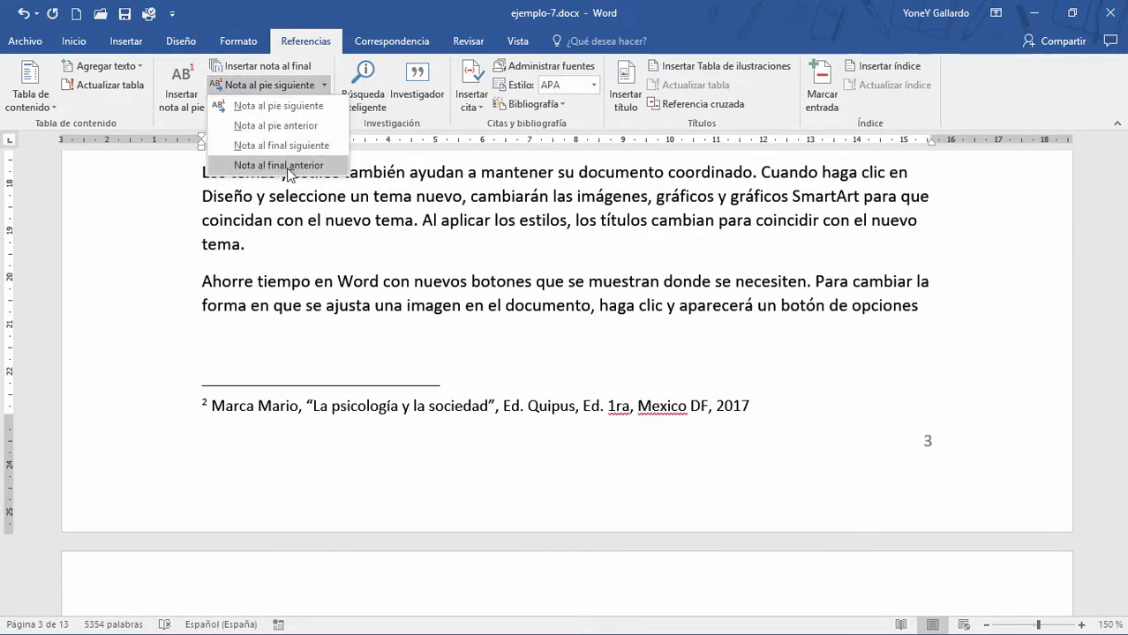
click(284, 166)
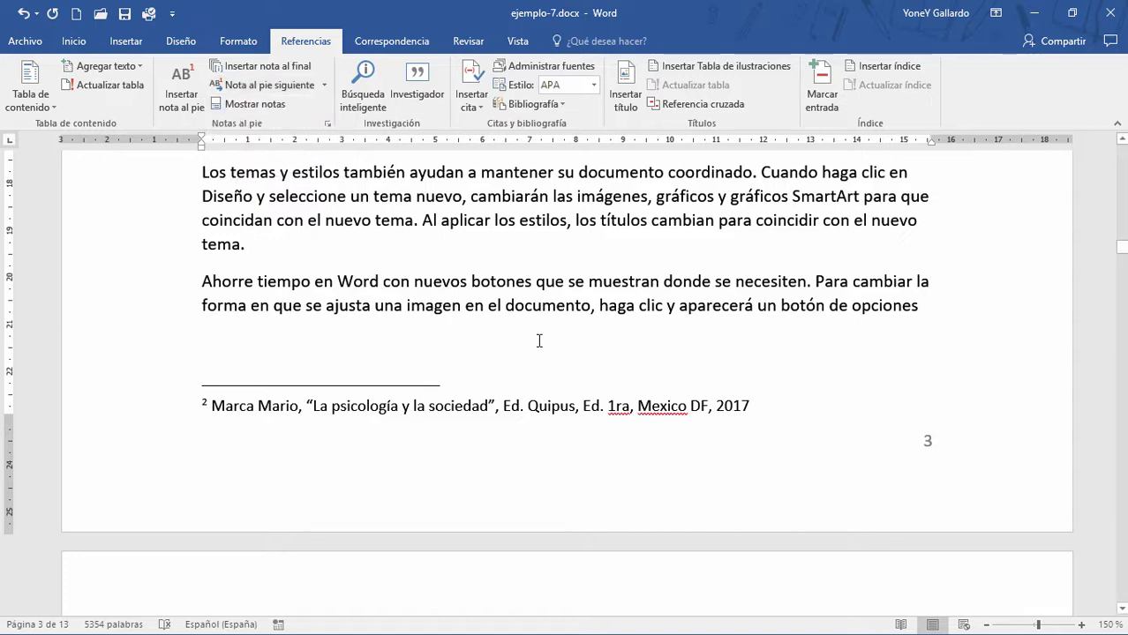
click(254, 103)
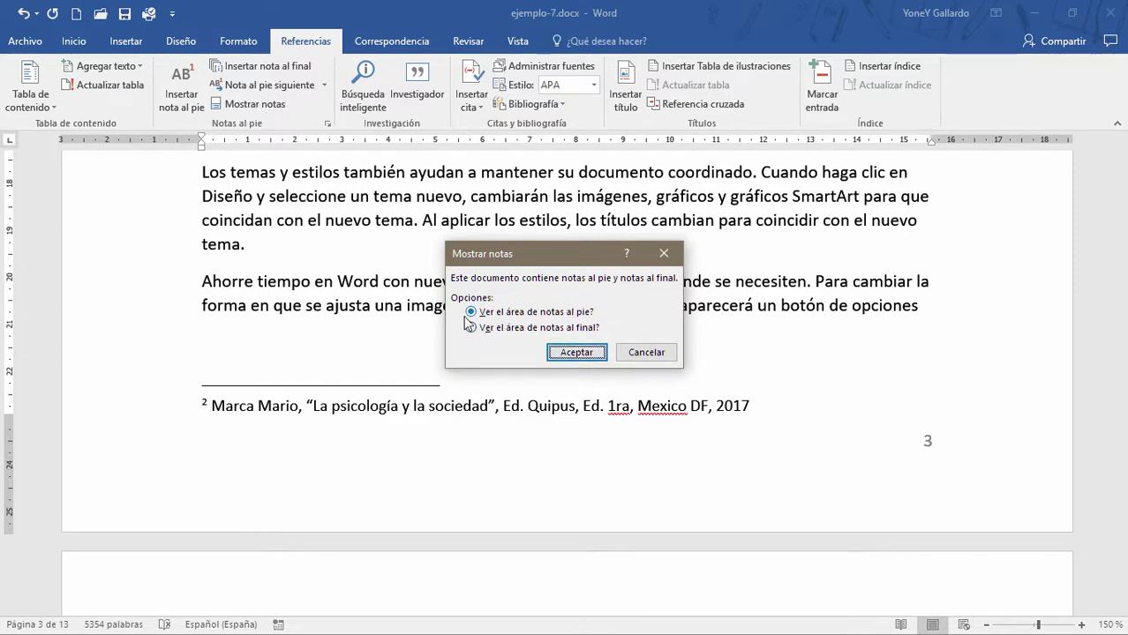
click(575, 353)
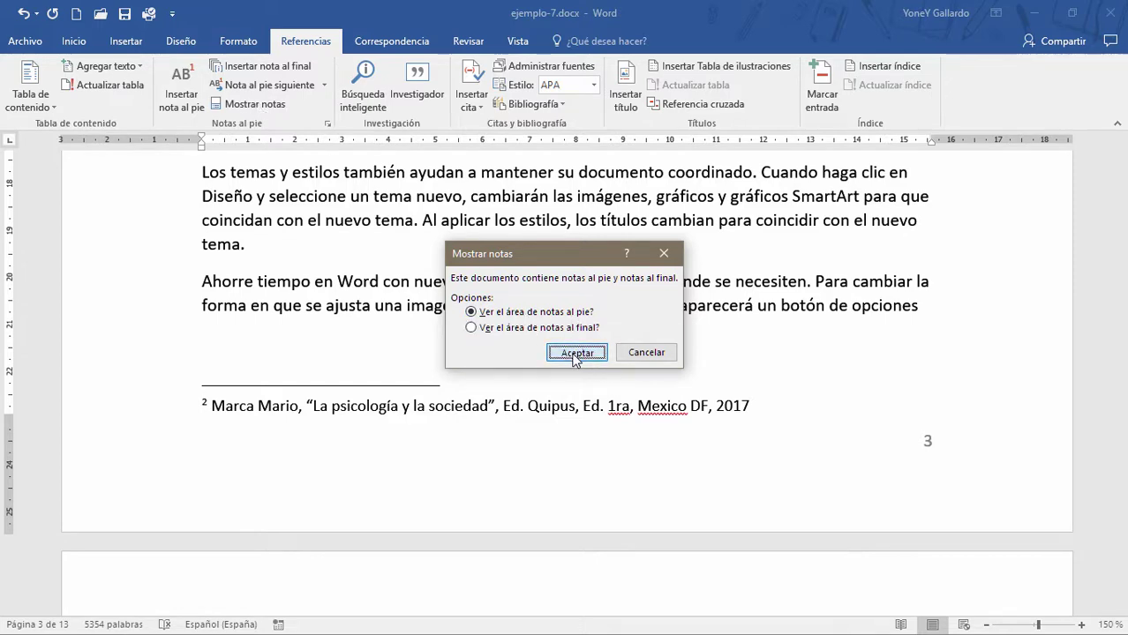
scroll(596, 445, up, 5)
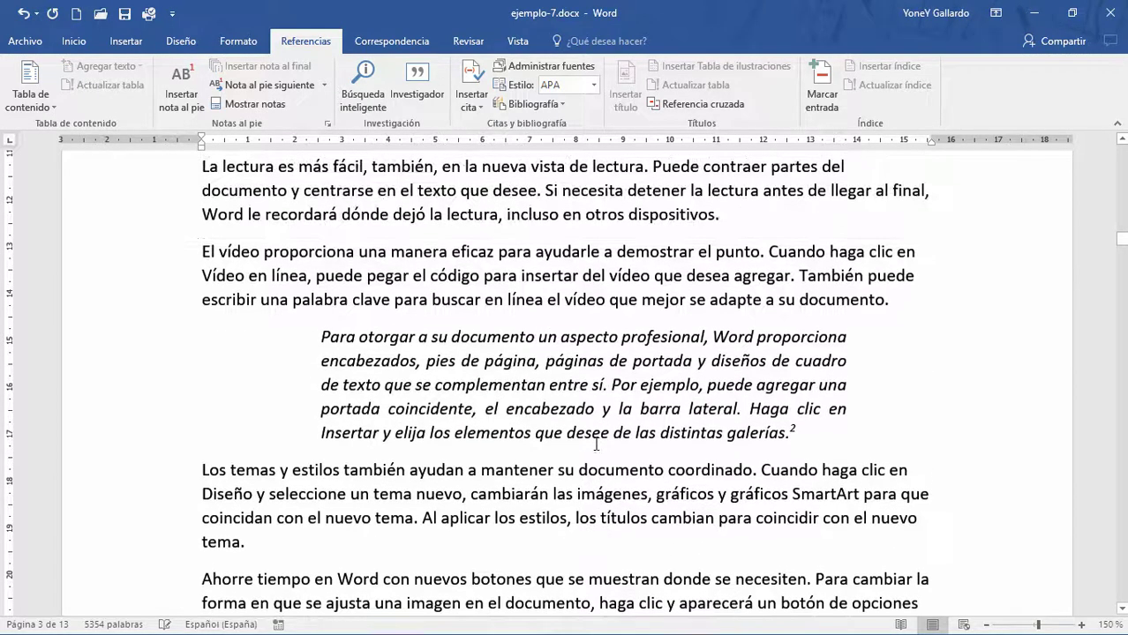
scroll(596, 445, down, 7)
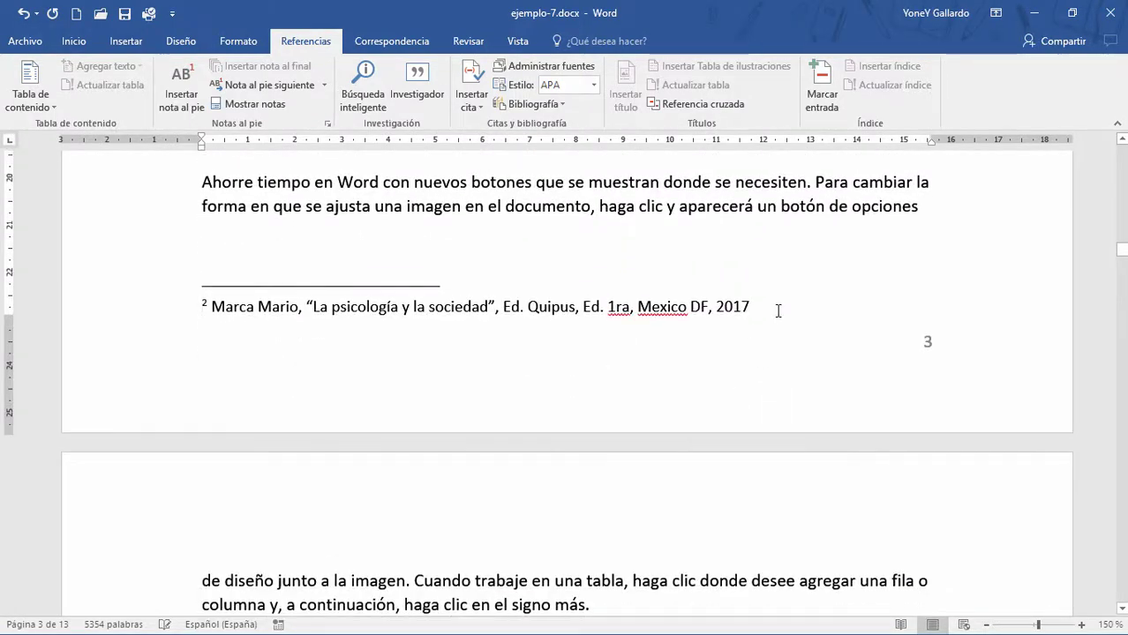
key(ctrl+Home)
scroll(626, 383, down, 1)
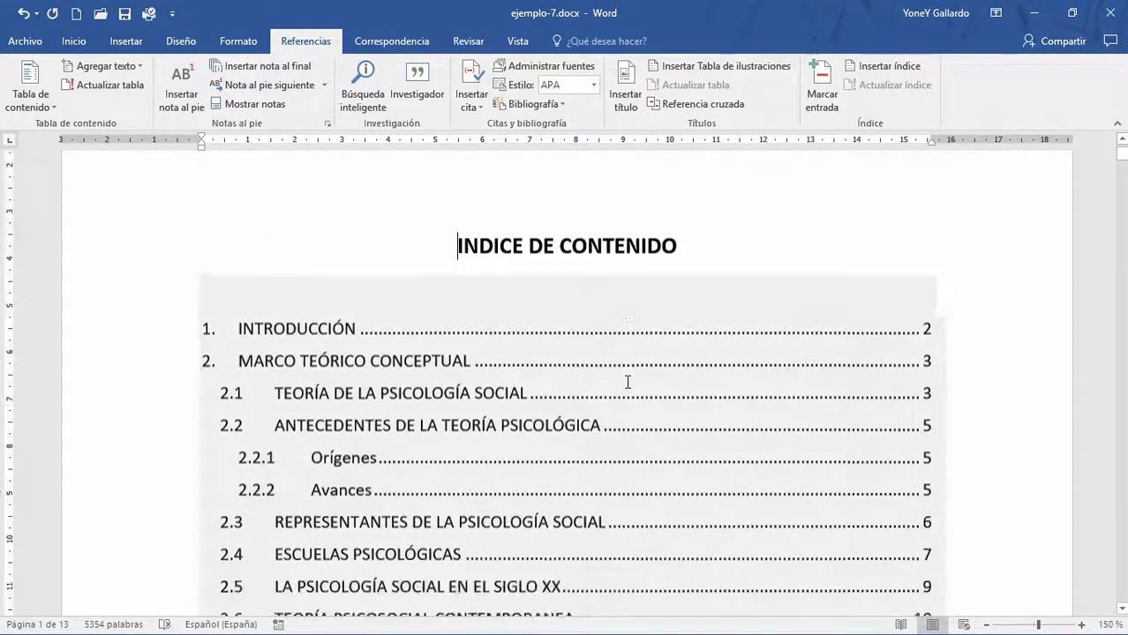
scroll(627, 383, down, 20)
scroll(627, 381, down, 2)
scroll(626, 381, down, 10)
scroll(627, 381, down, 6)
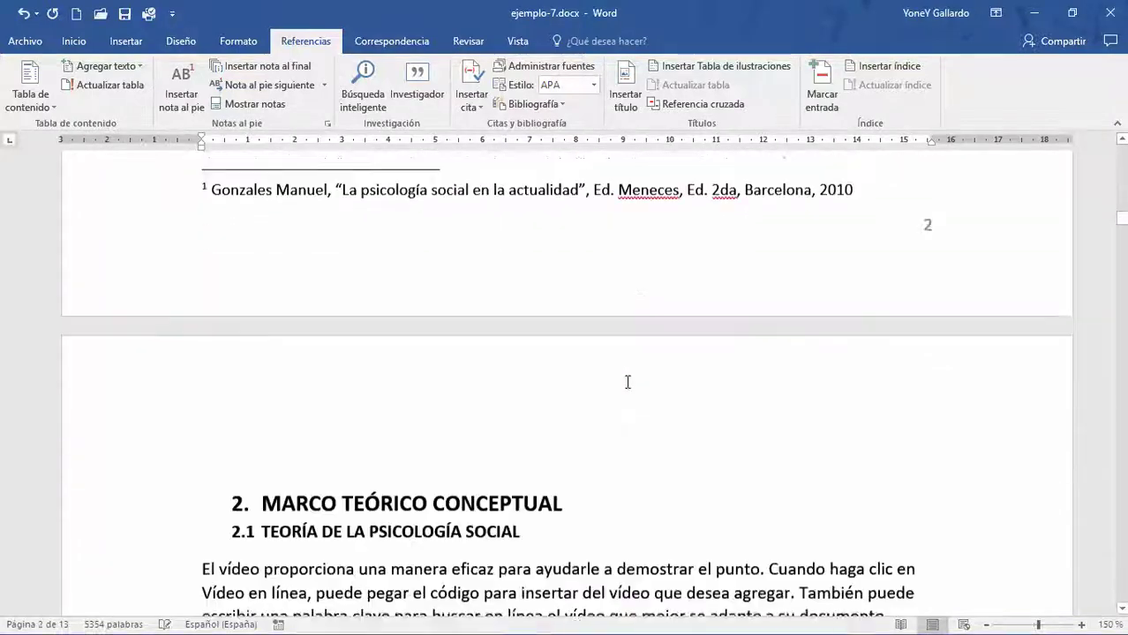
scroll(627, 382, down, 4)
scroll(627, 381, down, 3)
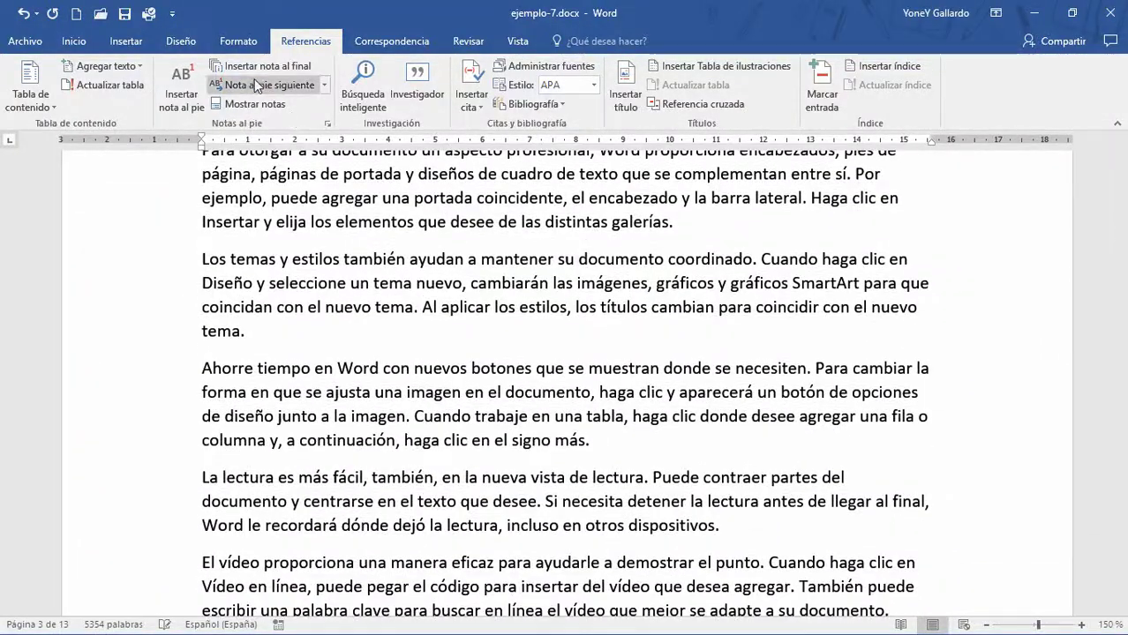